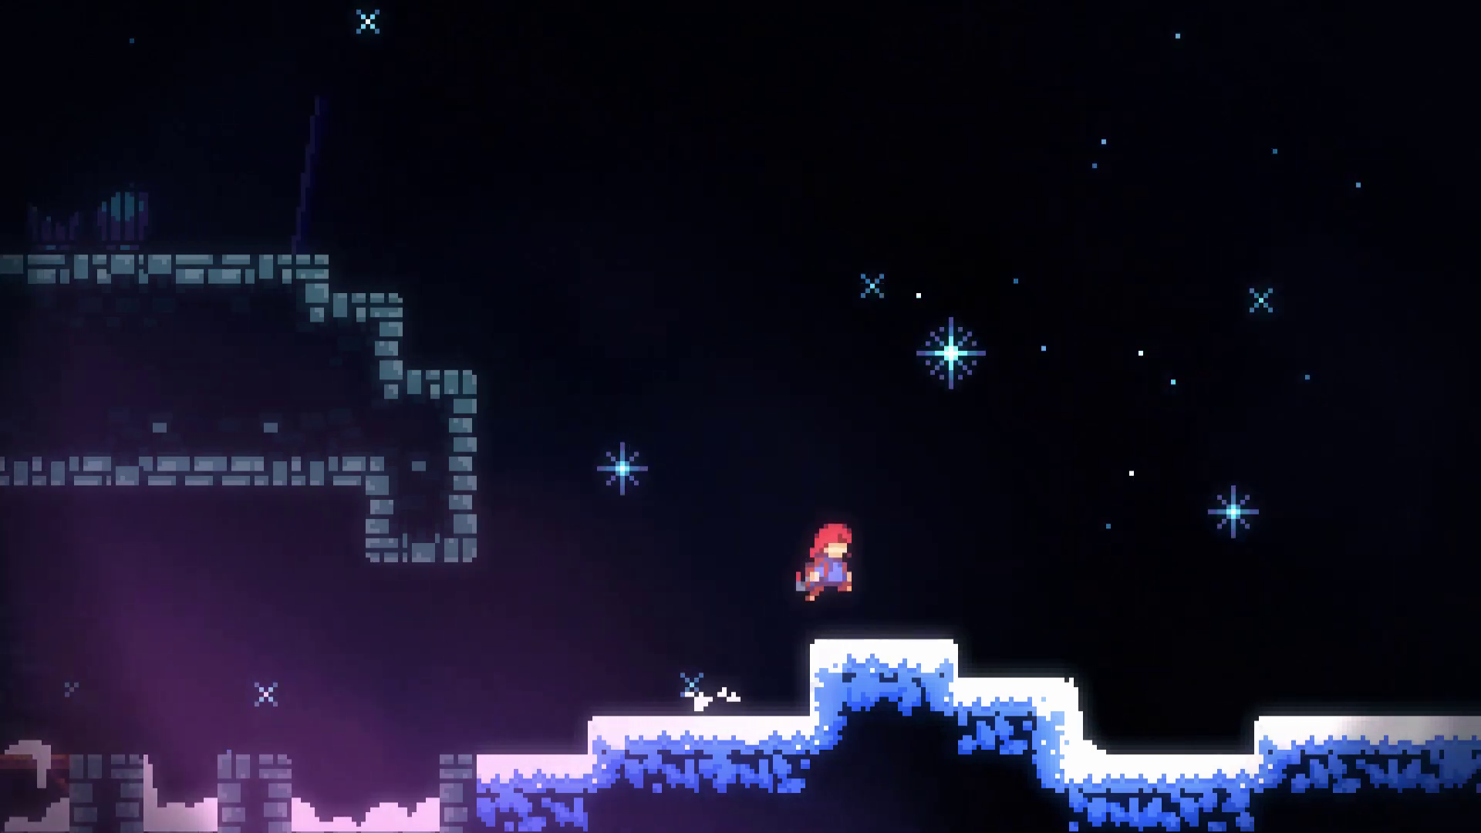
Run, jump and dash the character between the snowy ledges, the wooden platform and the stone ledge.
key("Right")
key("c")
key("Left")
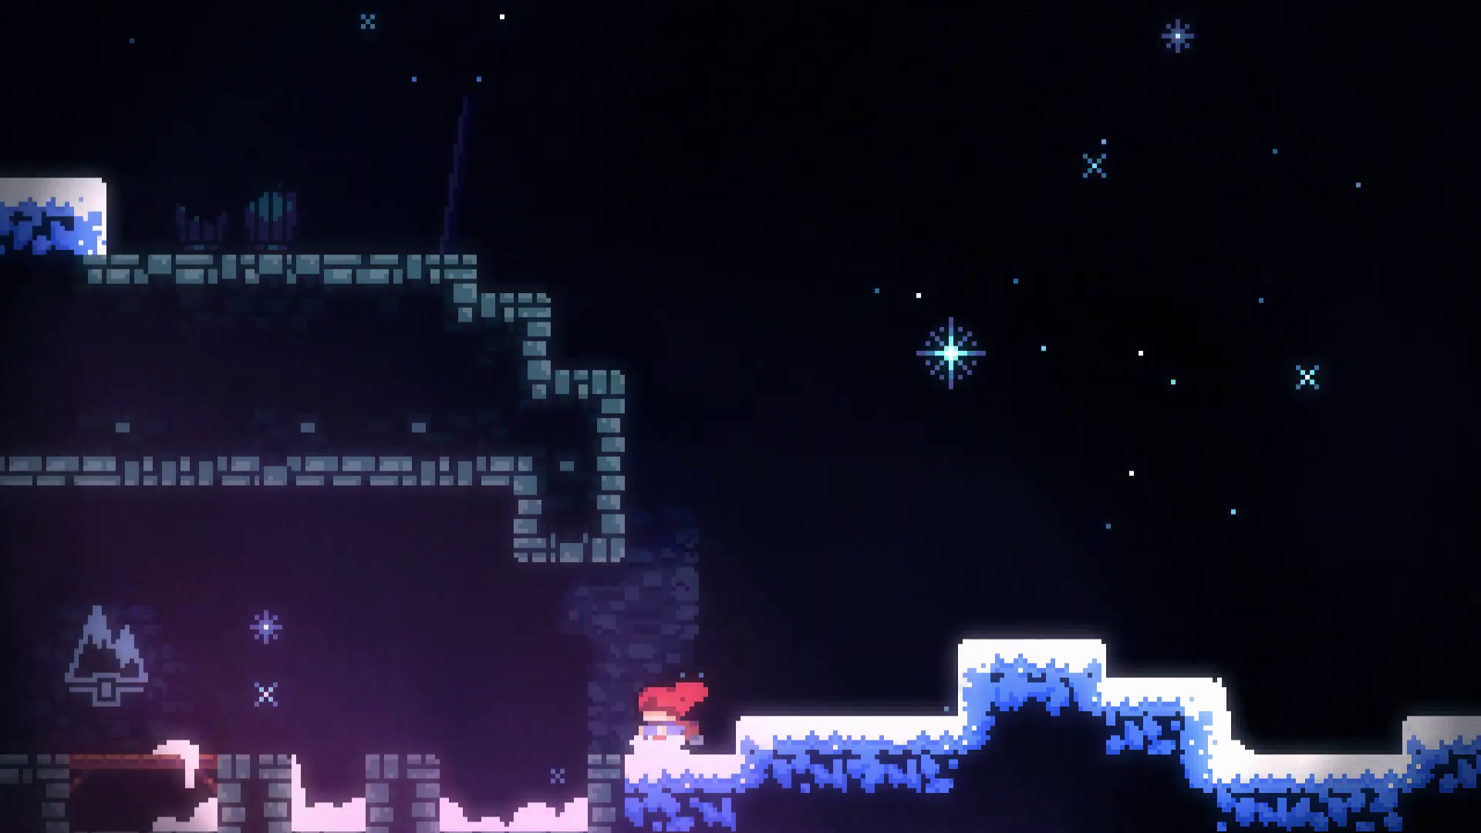
key("c")
key("Right")
key("c")
key("x")
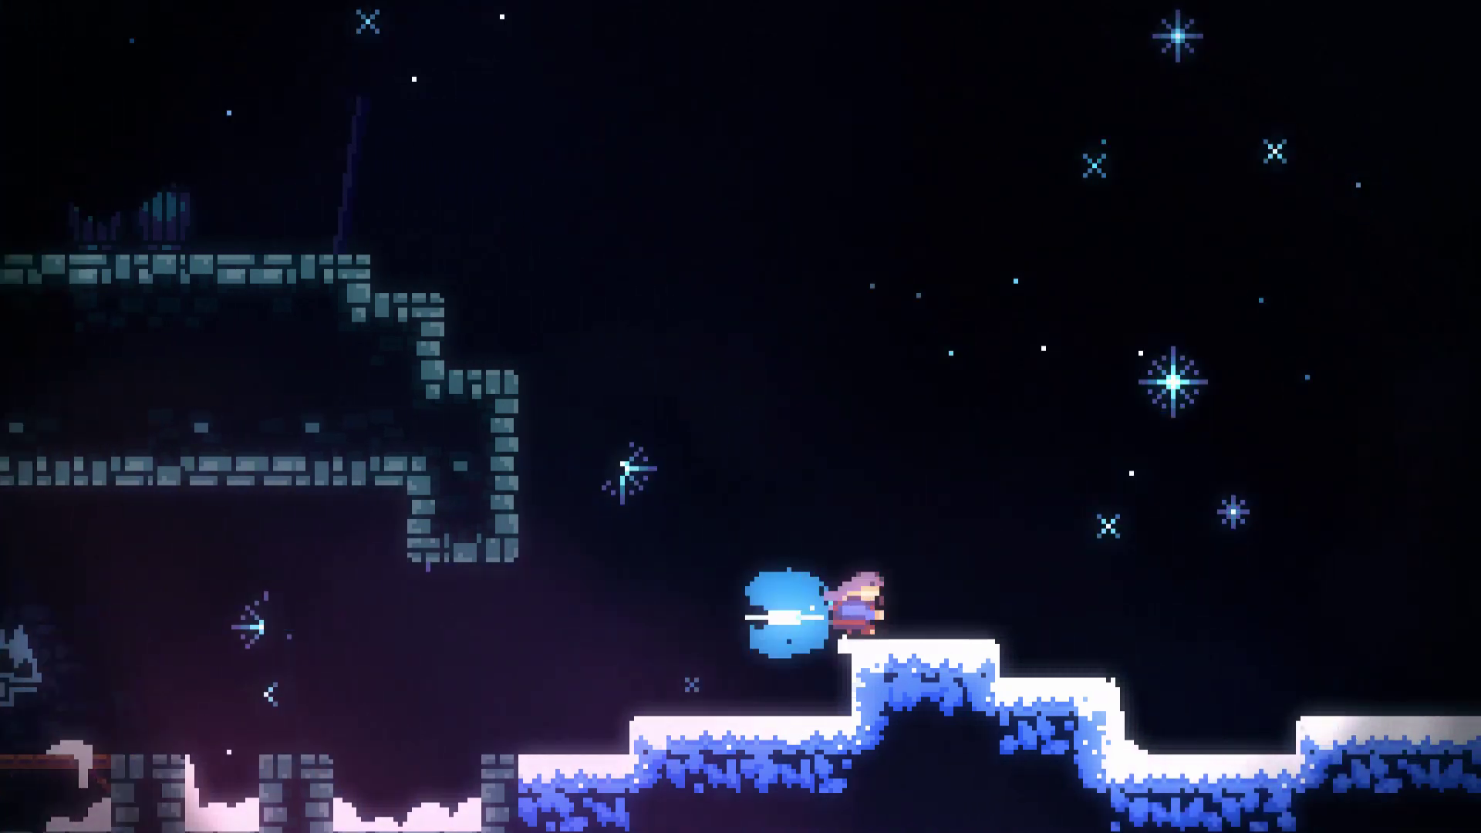
key("c")
key("Left")
key("x")
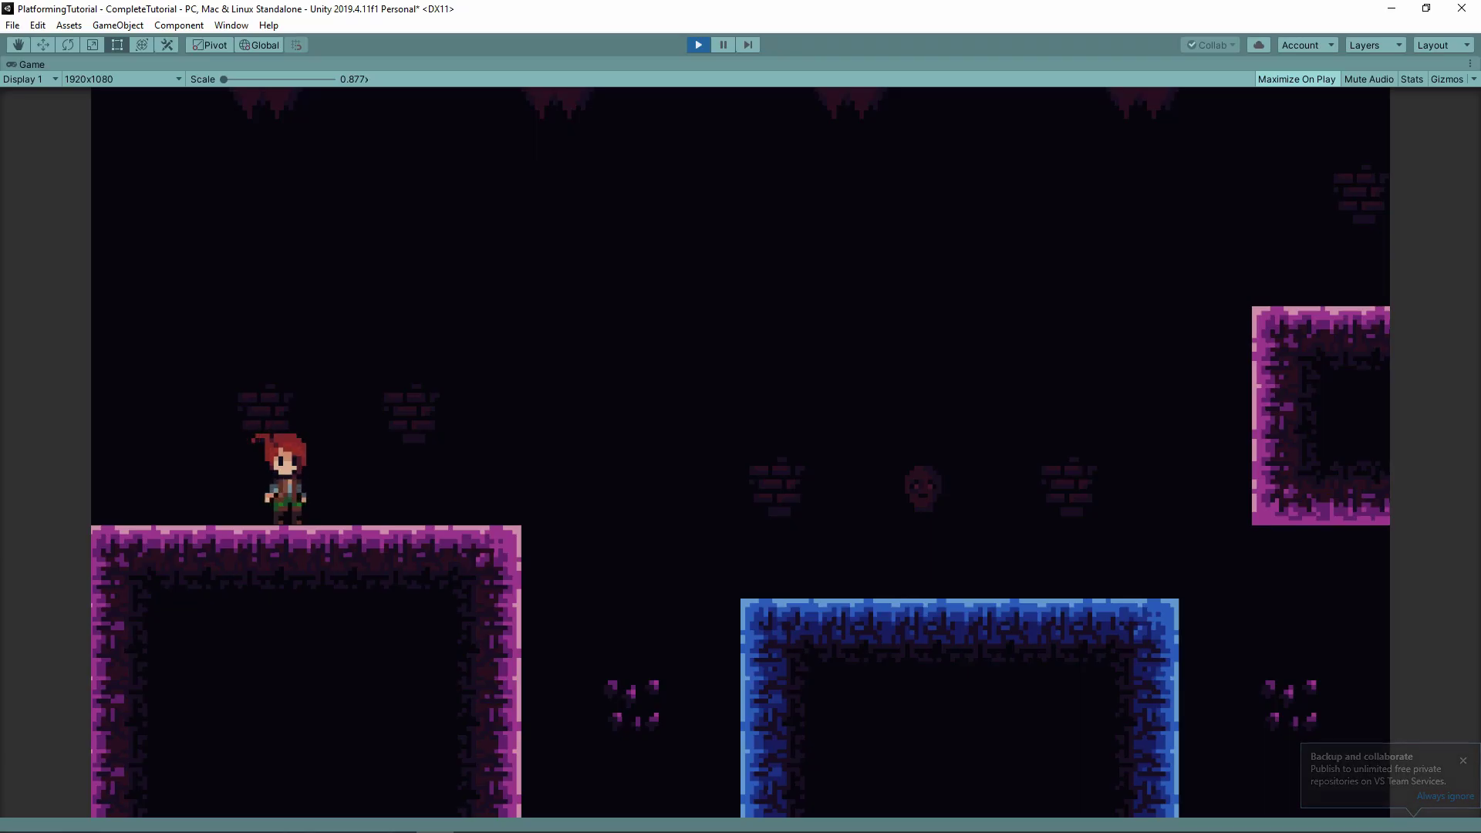
Run the character back and forth across the purple platform.
key("Right")
key("Left")
key("Right")
key("Left")
key("Right")
Jump the character between the purple and blue platforms, steering it in mid-air.
key("space")
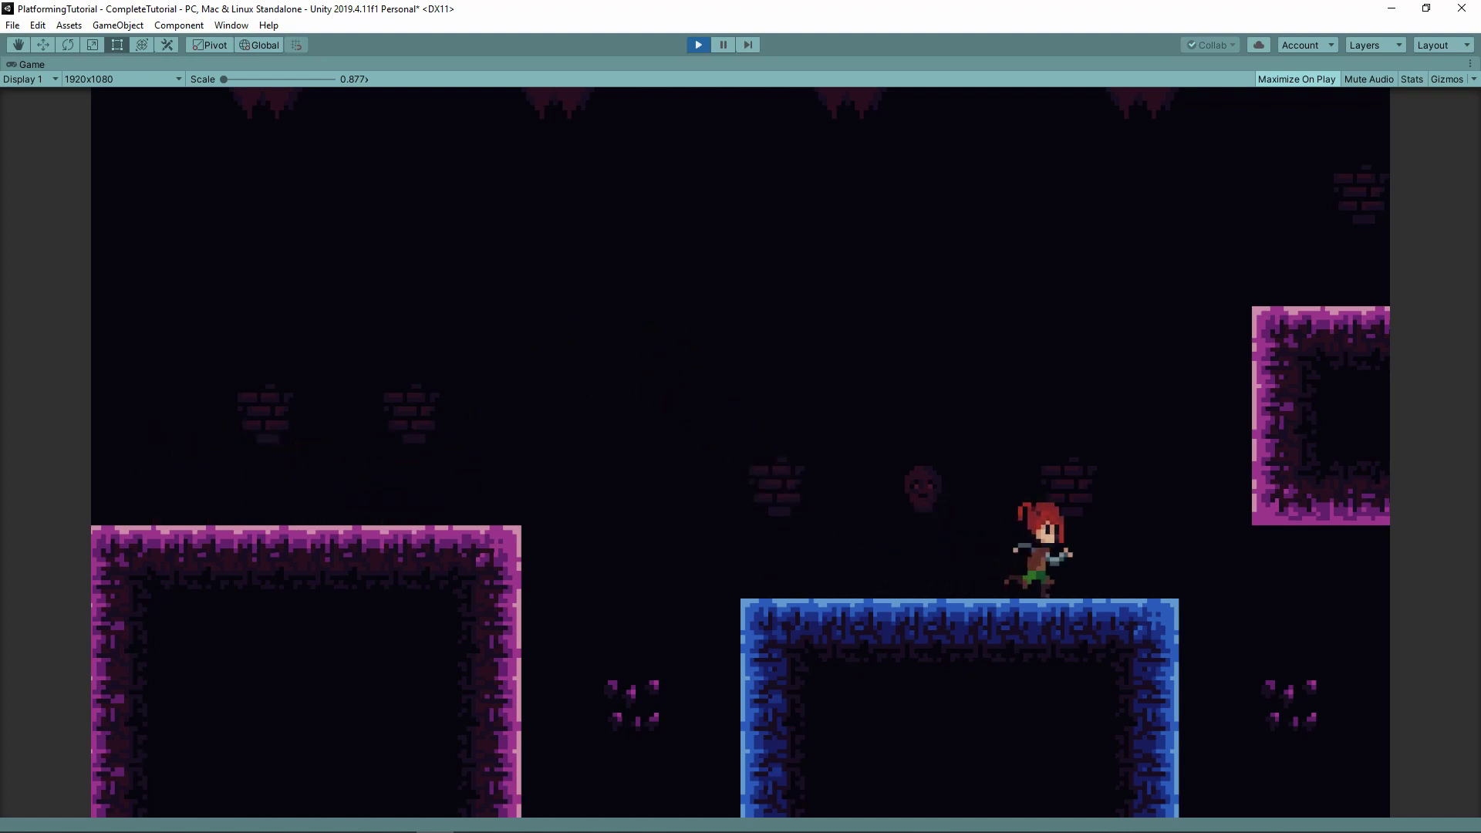
key("Left")
key("space")
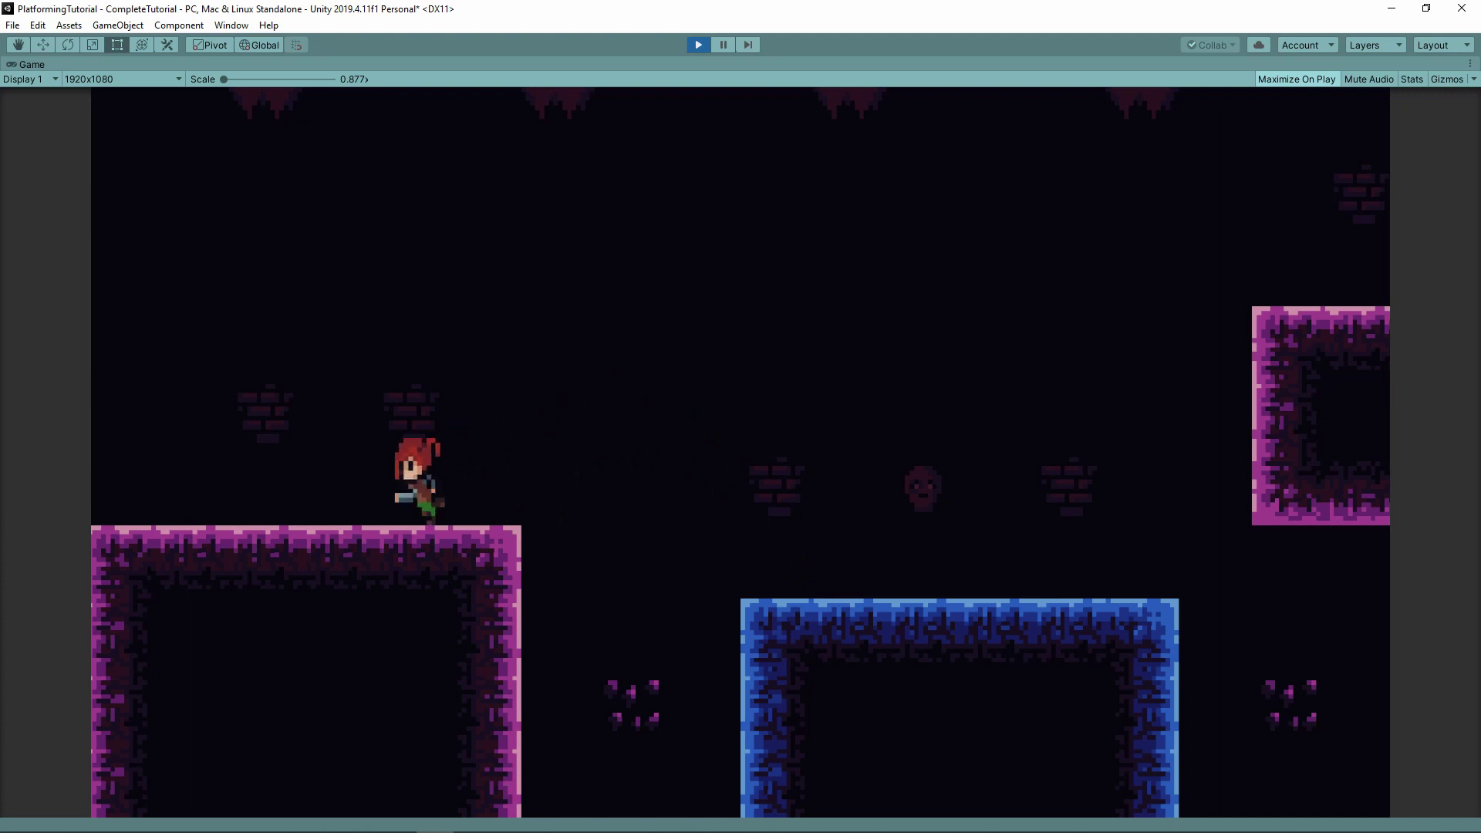
key("Right")
key("space")
key("space")
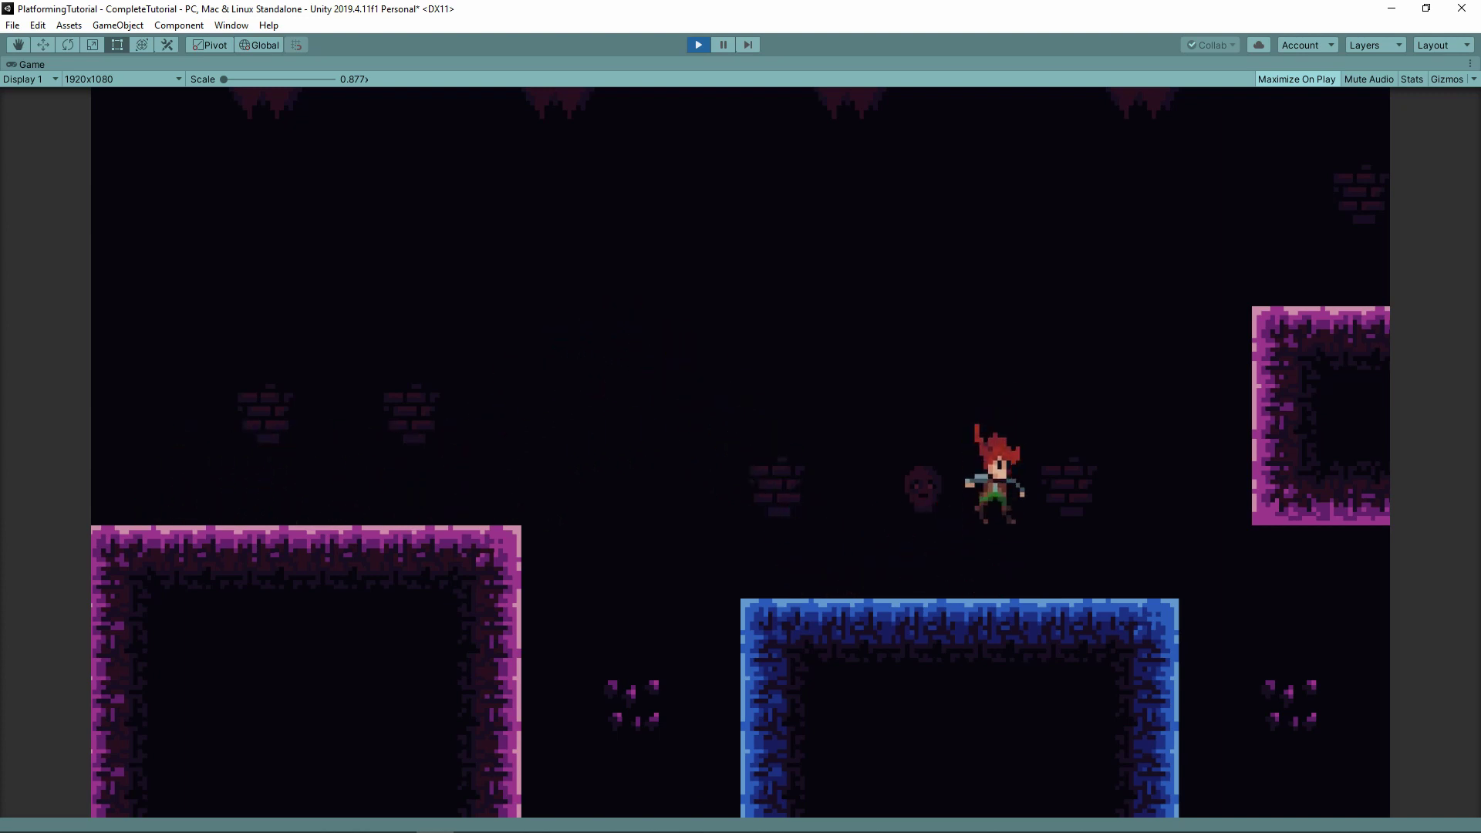
key("space")
key("Left")
key("space")
key("space")
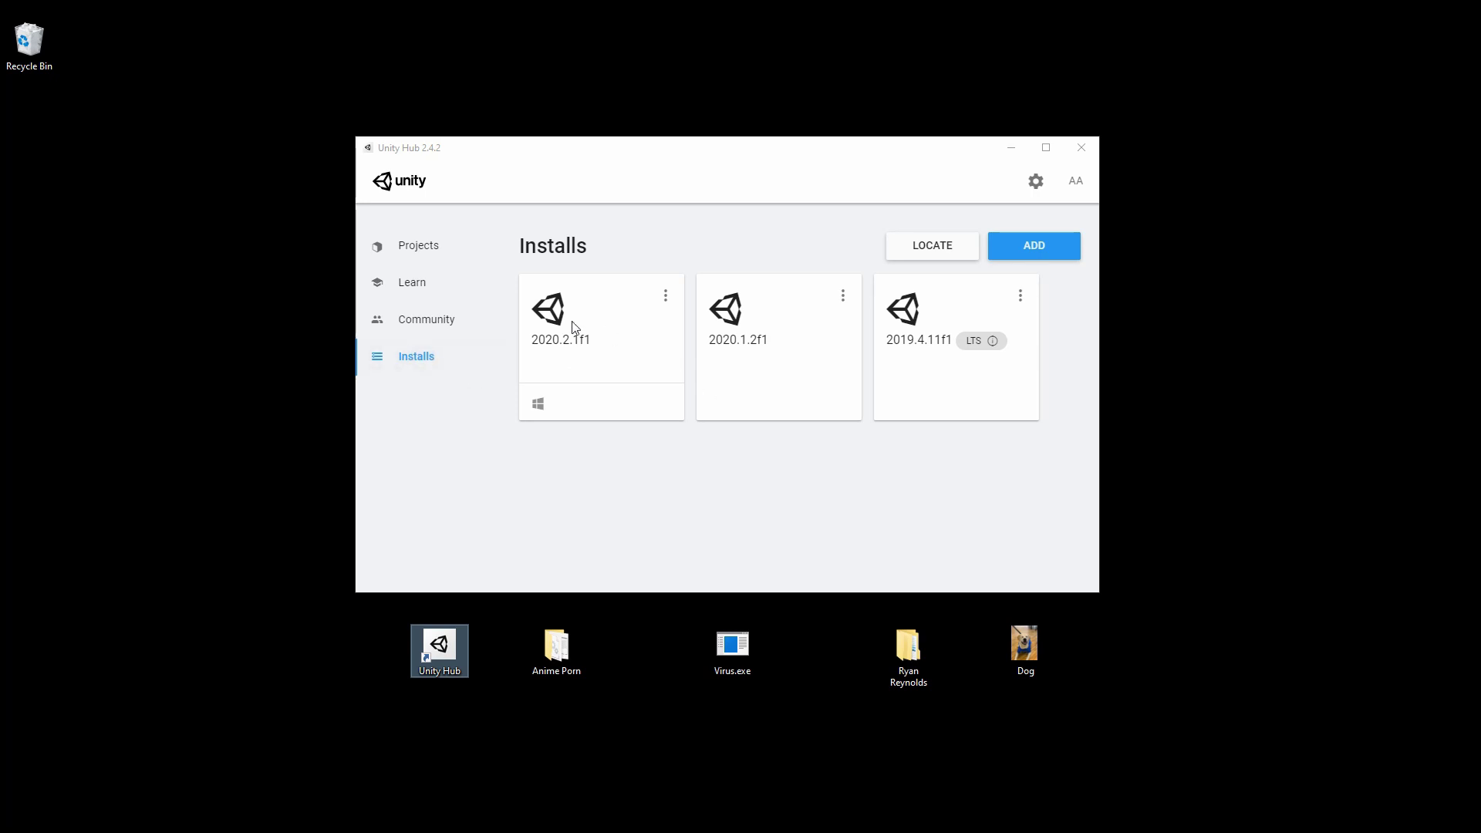
Start adding another Unity version from the Installs page.
left_click(1040, 245)
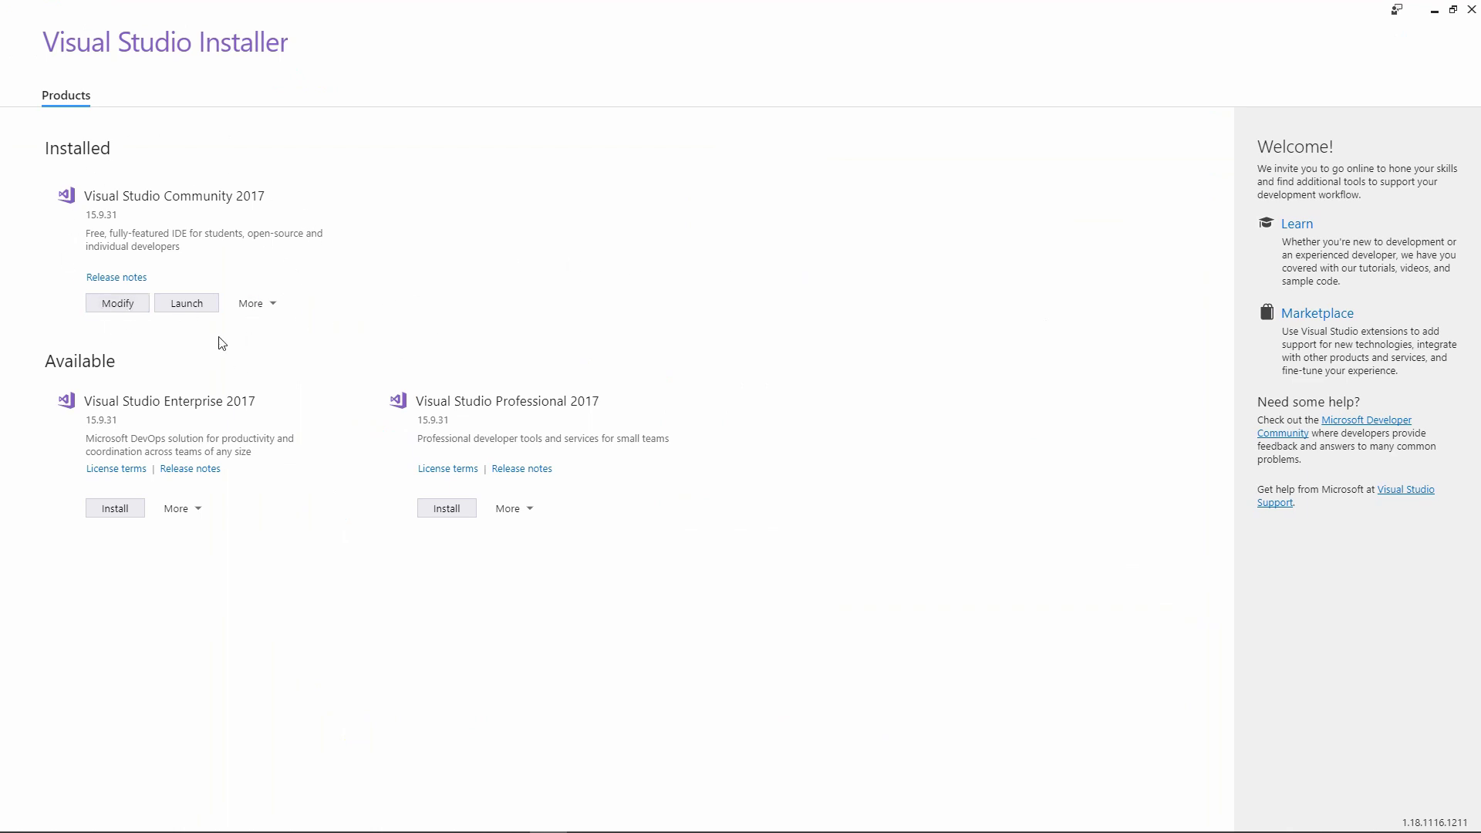
Modify Visual Studio Community 2017, keeping the Game development with Unity workload ticked.
left_click(126, 308)
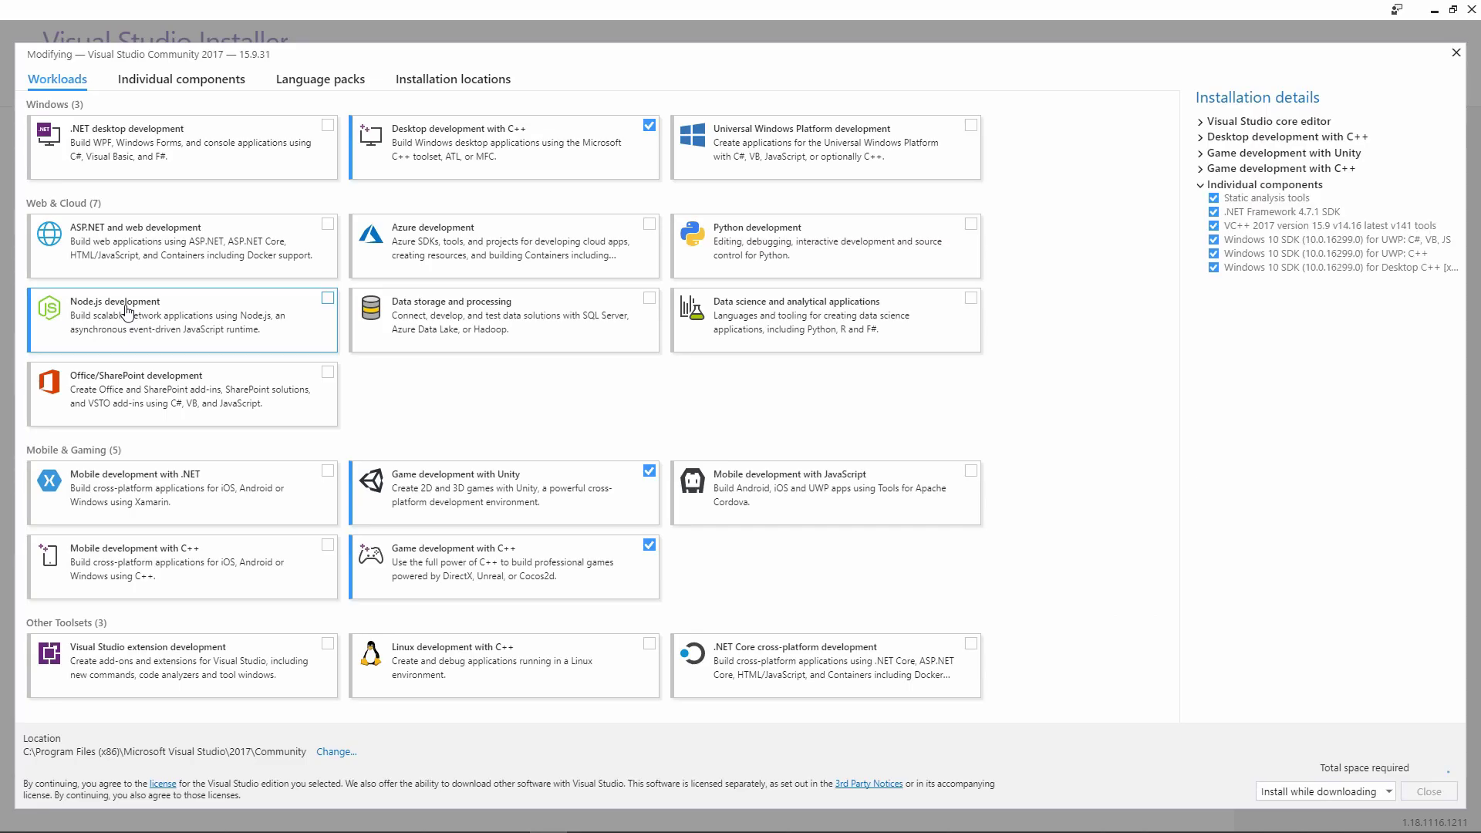
left_click(571, 505)
left_click(572, 504)
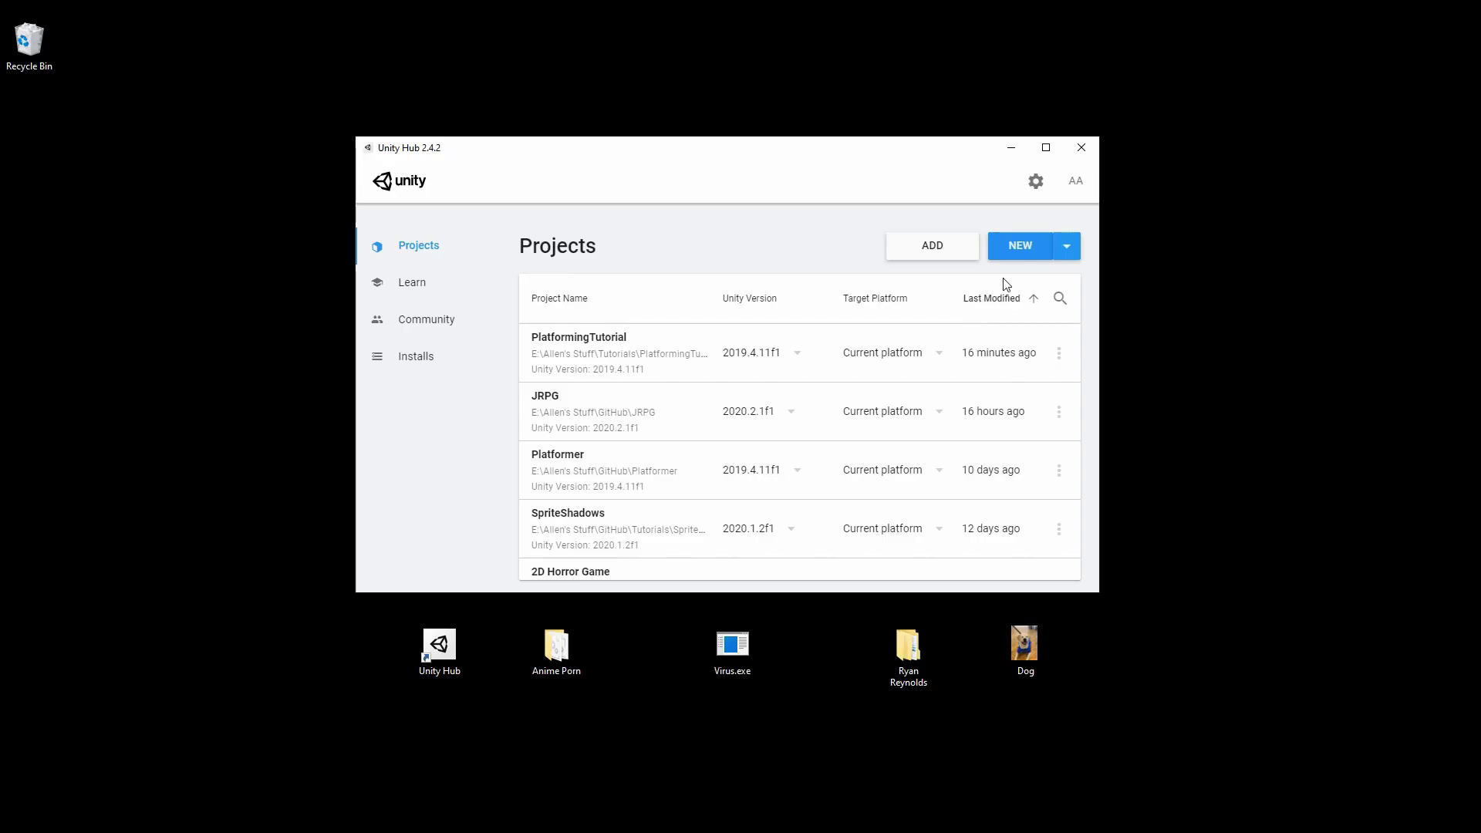
Create a new project from the 2D template named PlatformingGame.
left_click(1026, 248)
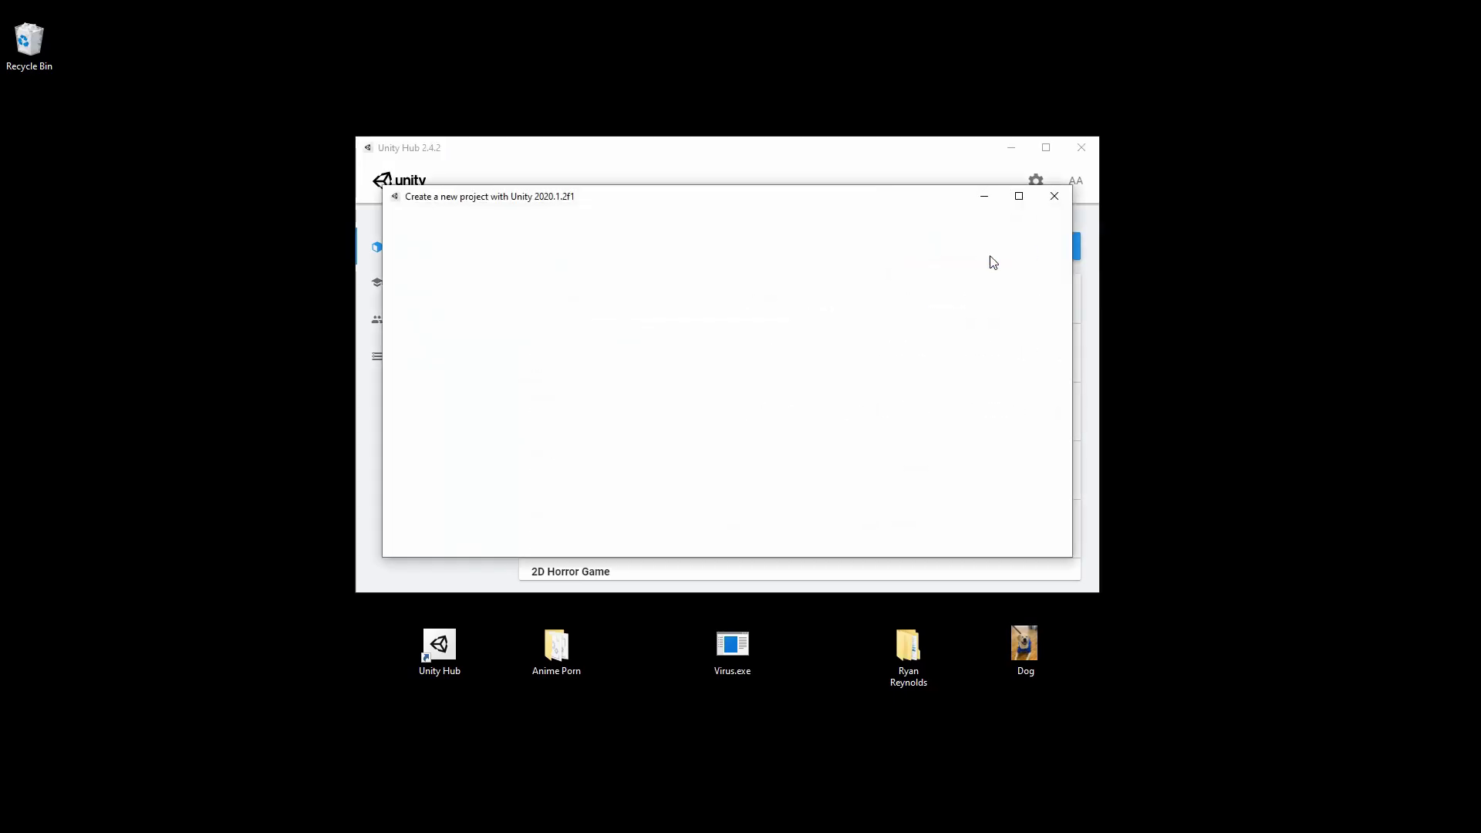
left_click(437, 340)
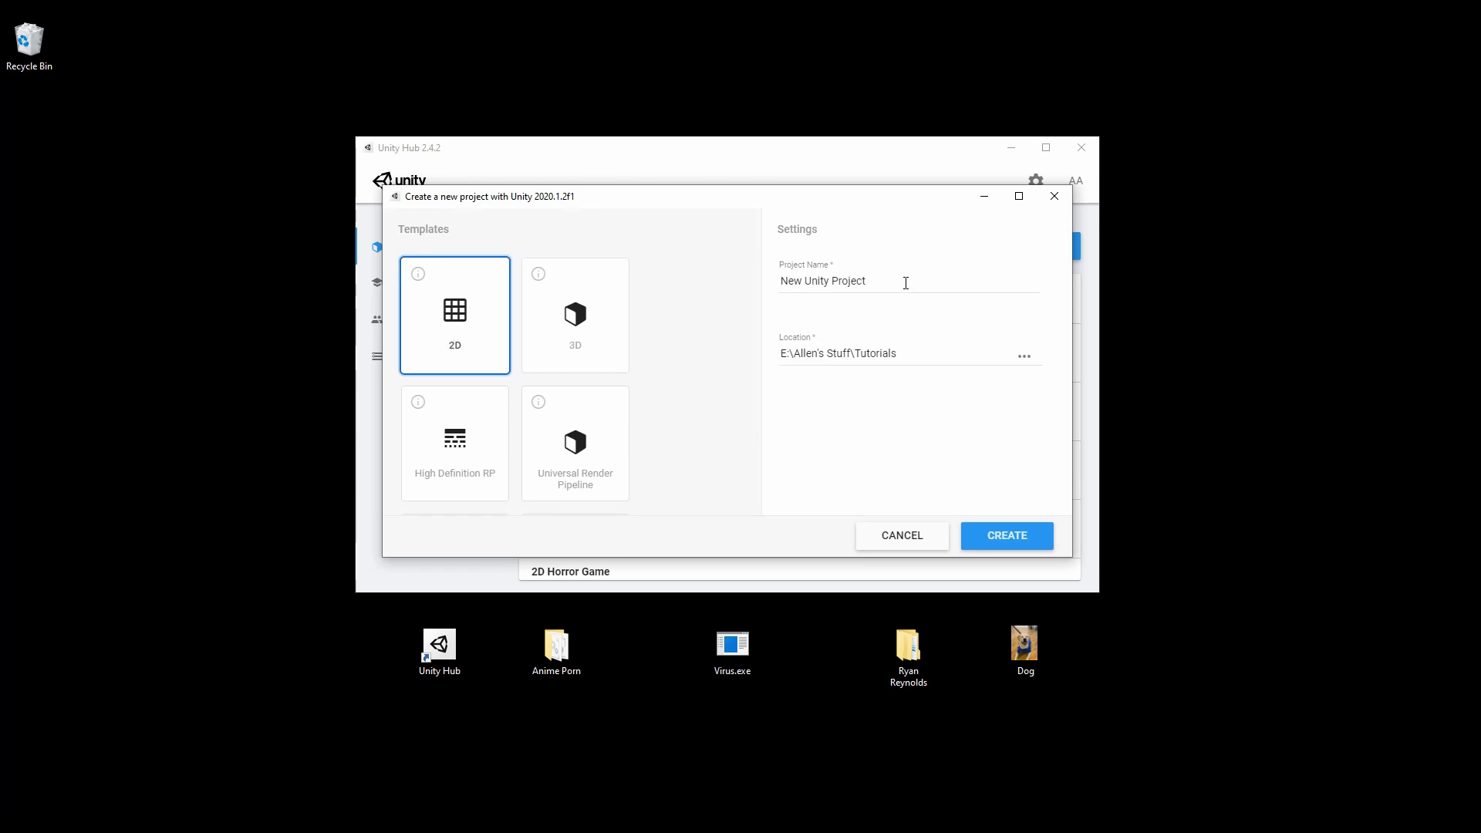
left_click_drag(906, 283, 772, 292)
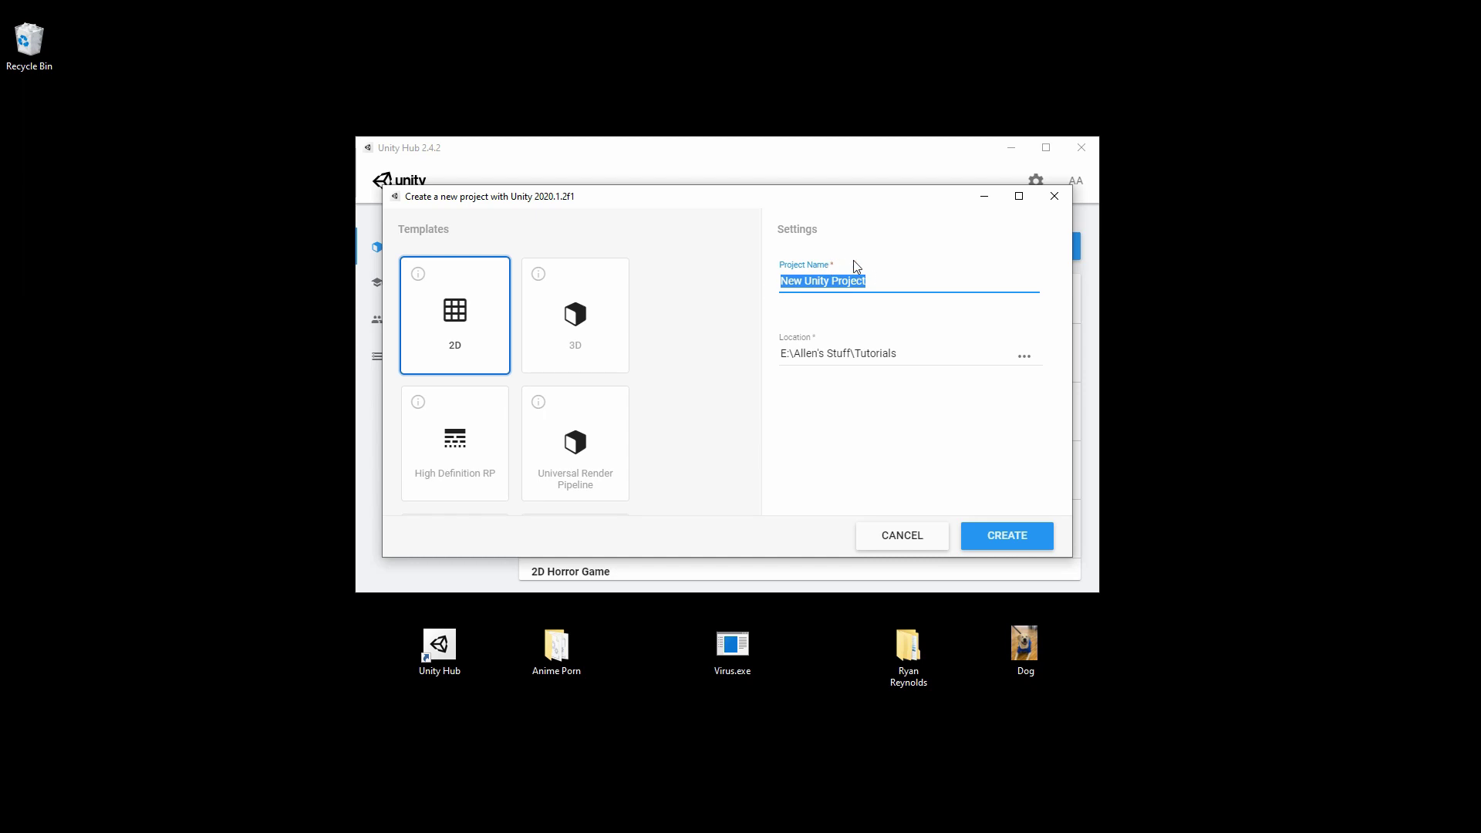
type("Platfo")
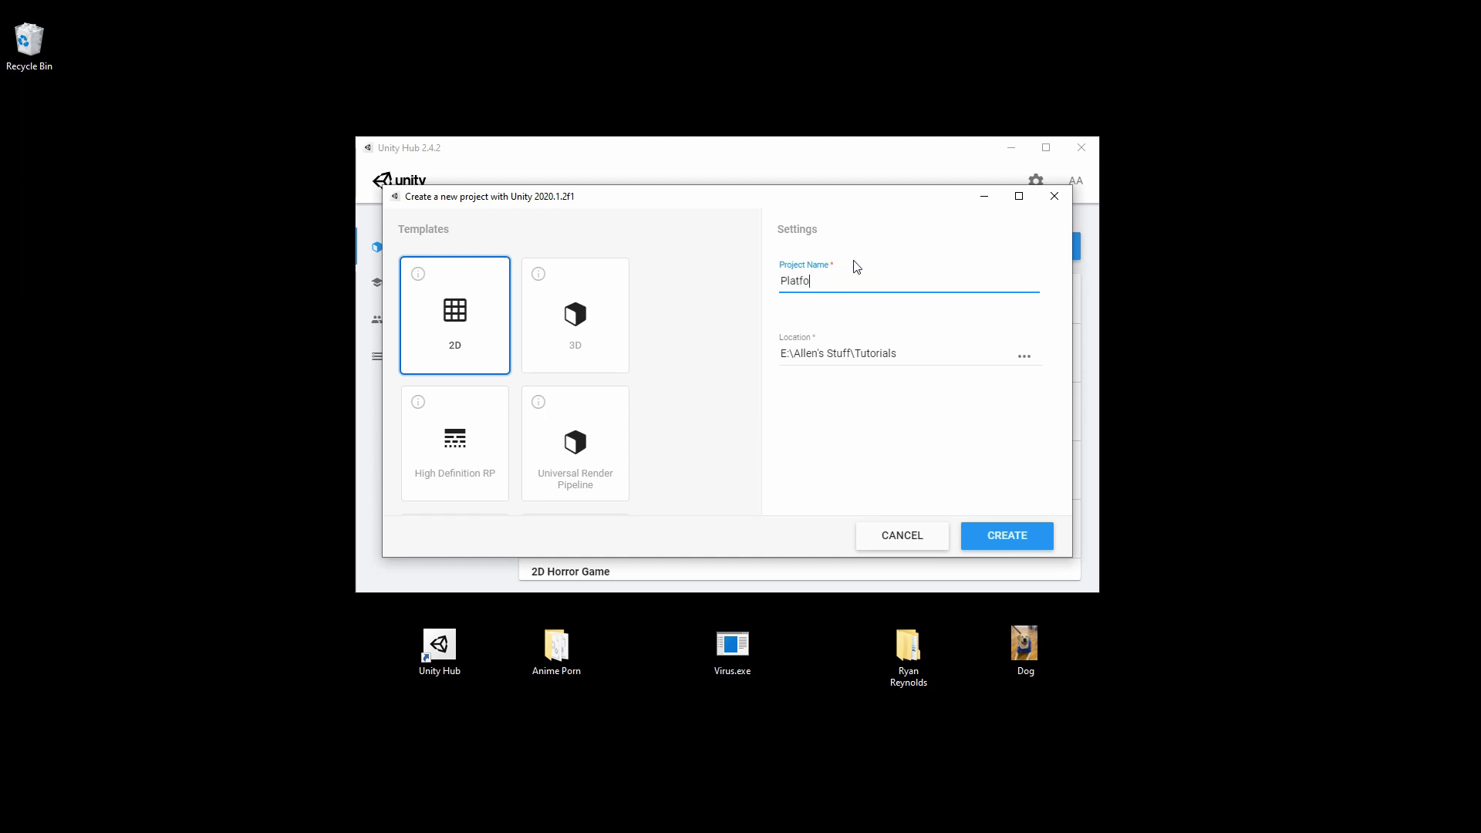
type("rmingGame")
left_click(997, 539)
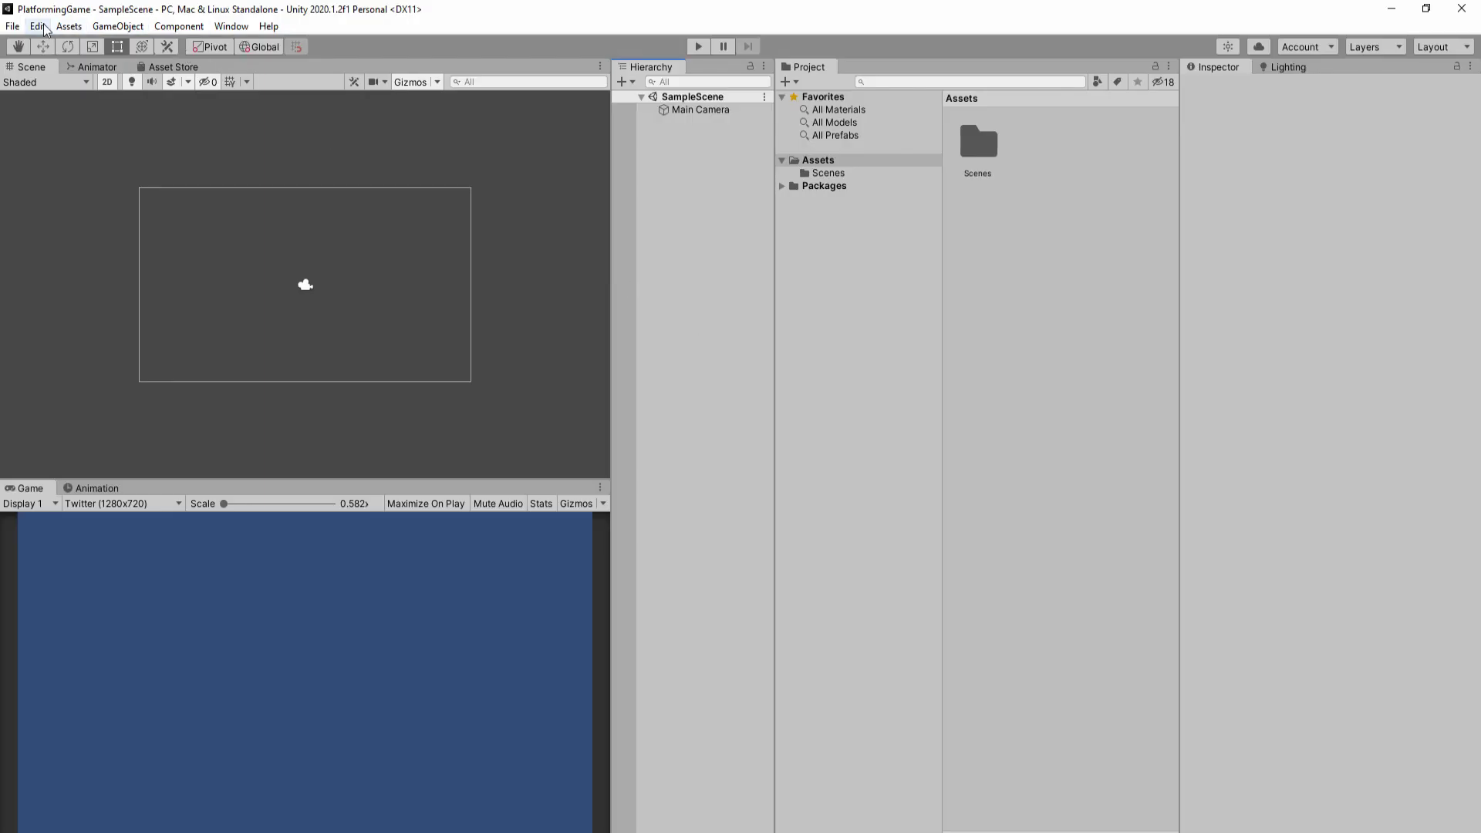
left_click(38, 26)
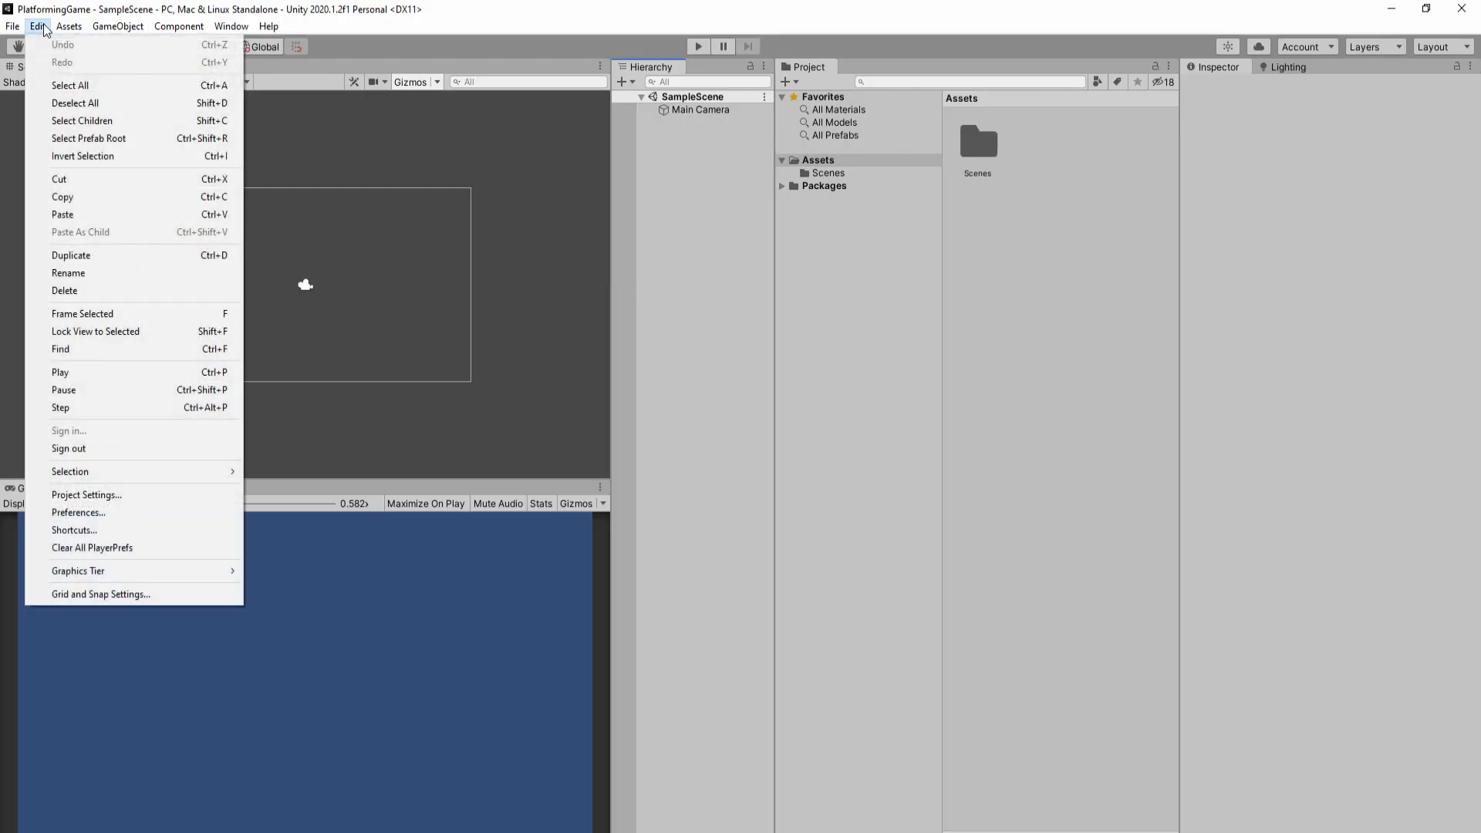
left_click(99, 512)
left_click(231, 353)
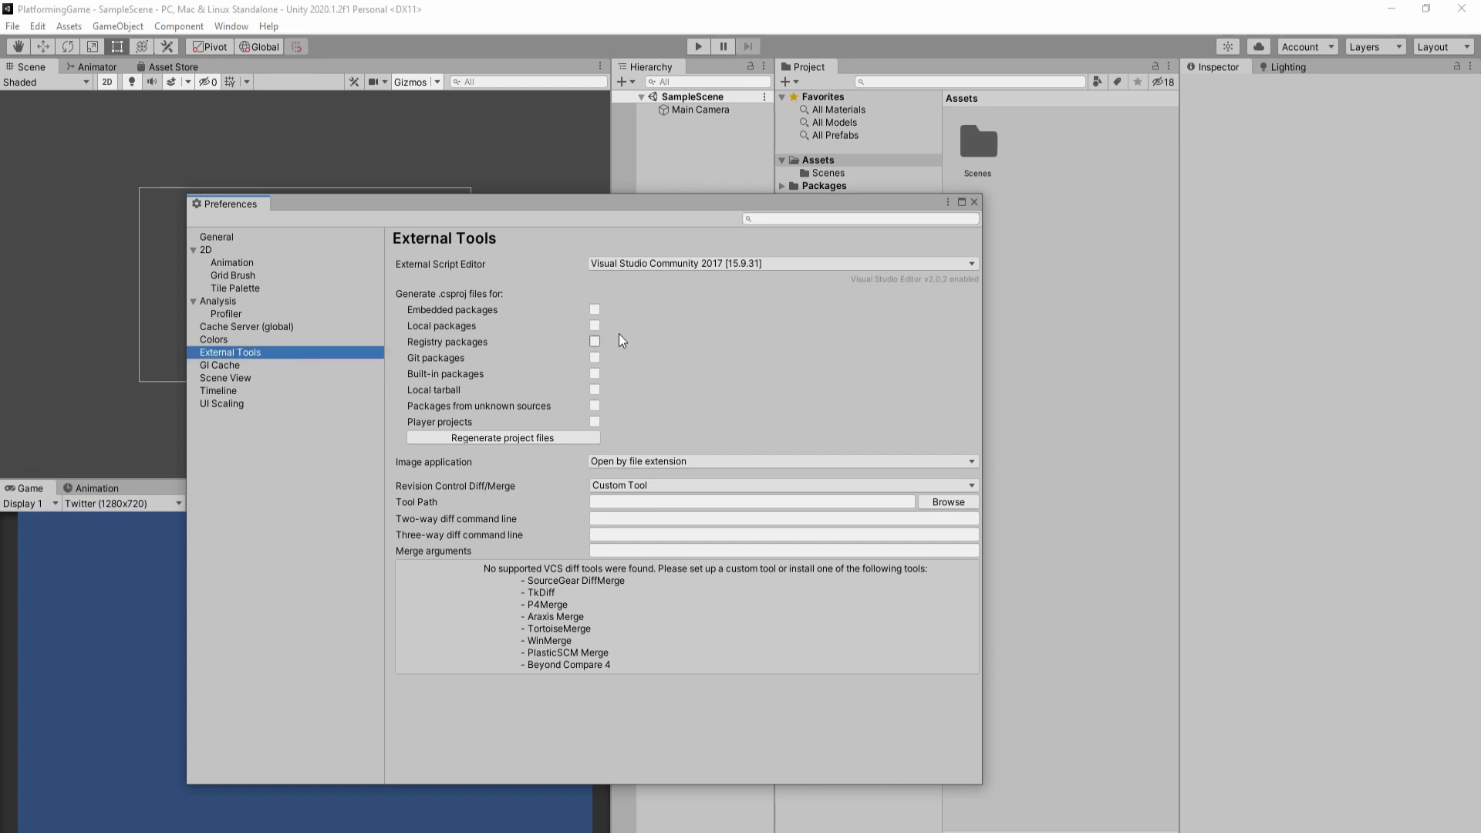
left_click(716, 266)
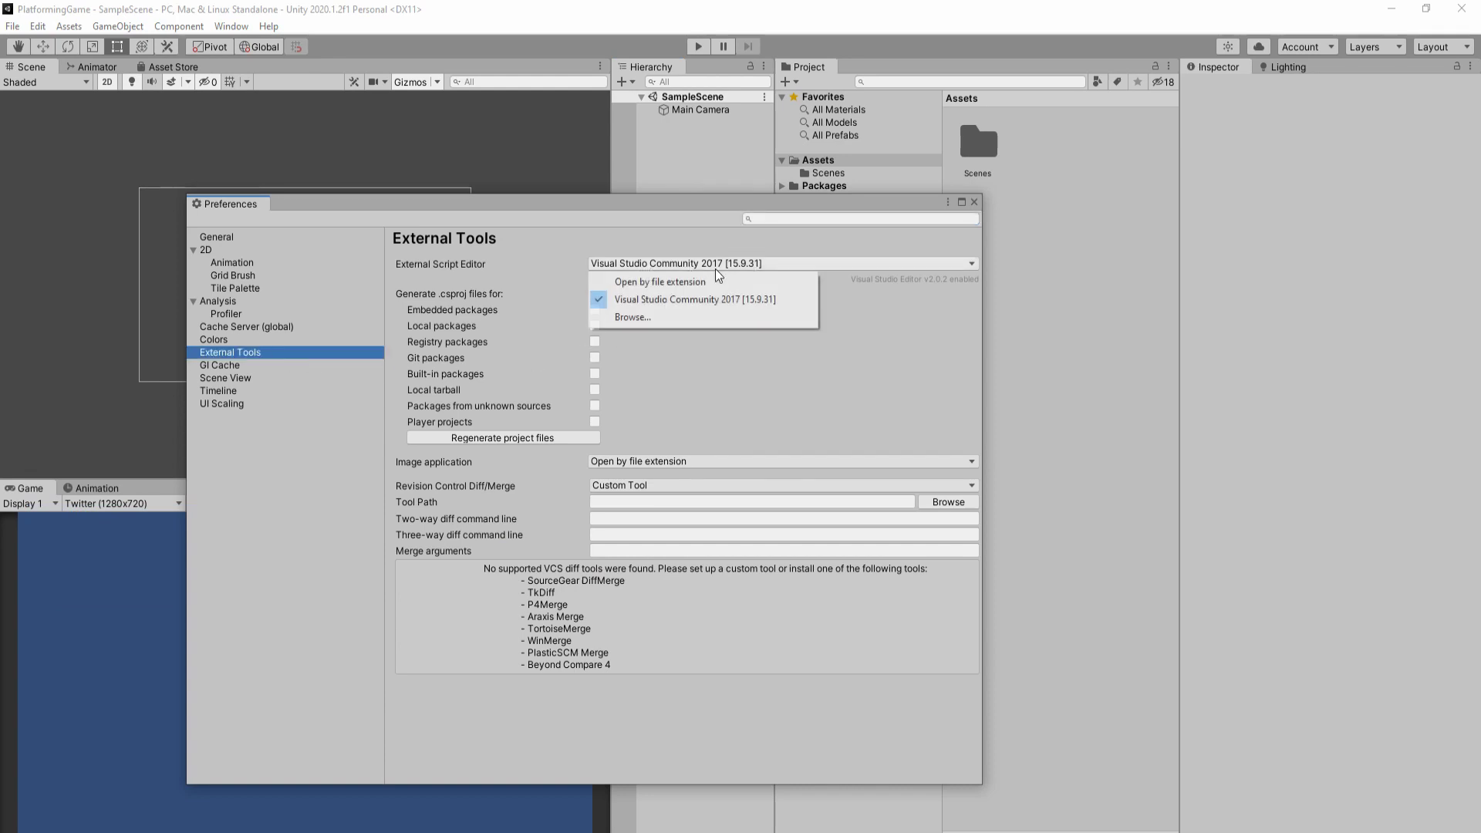
left_click(808, 270)
left_click(974, 202)
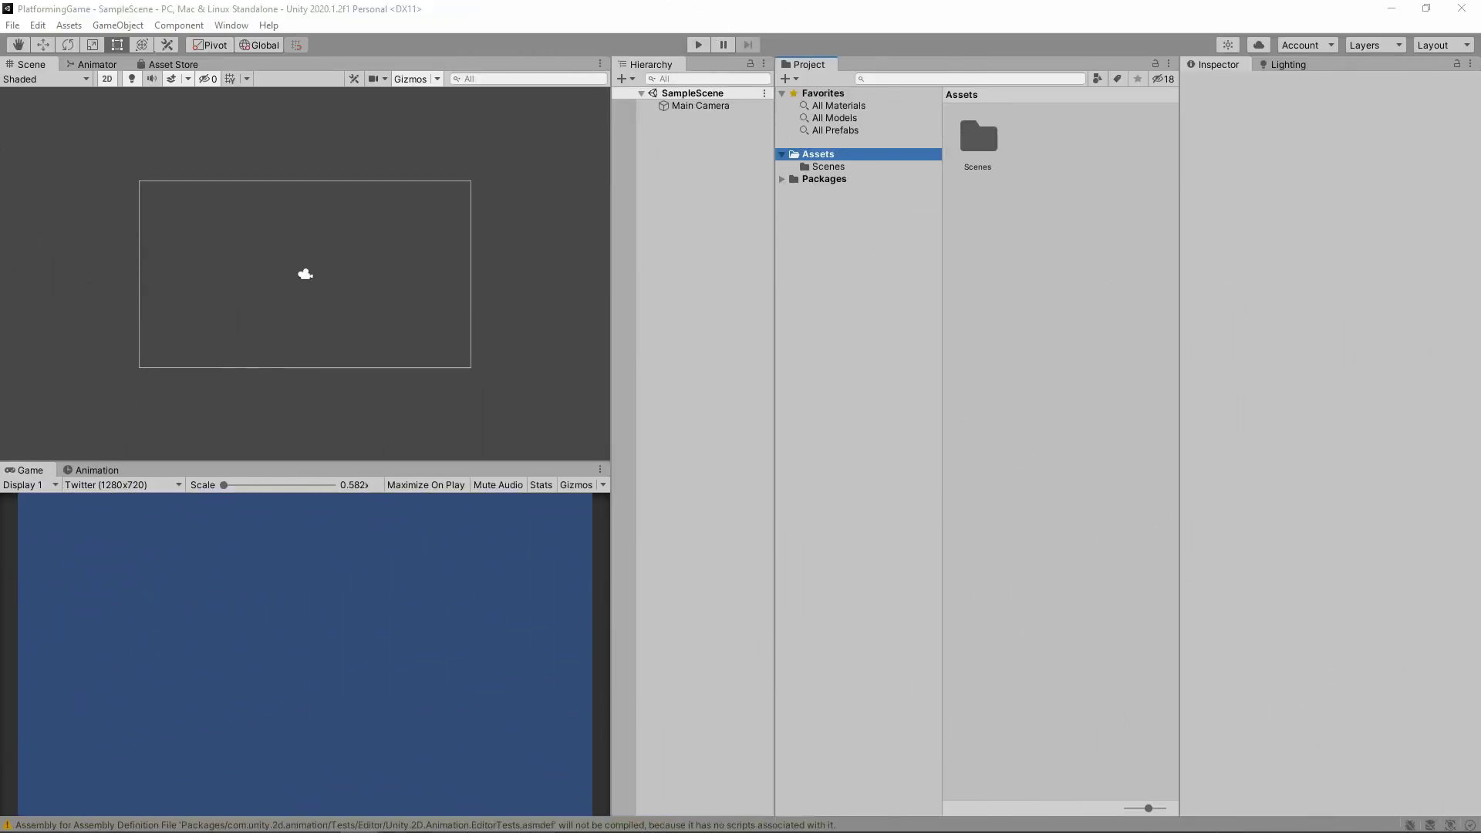
left_click(246, 26)
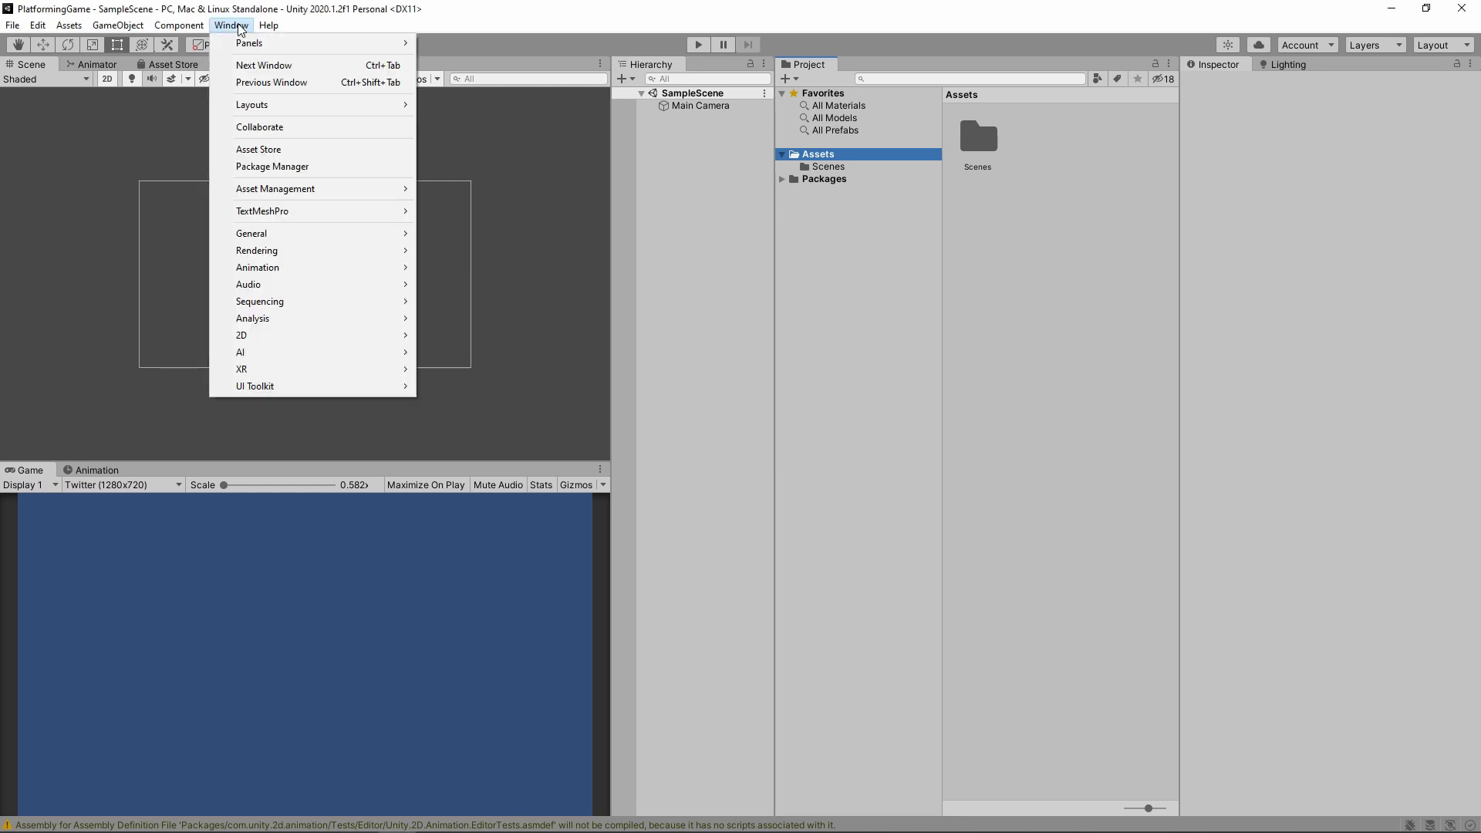
mouse_move(324, 107)
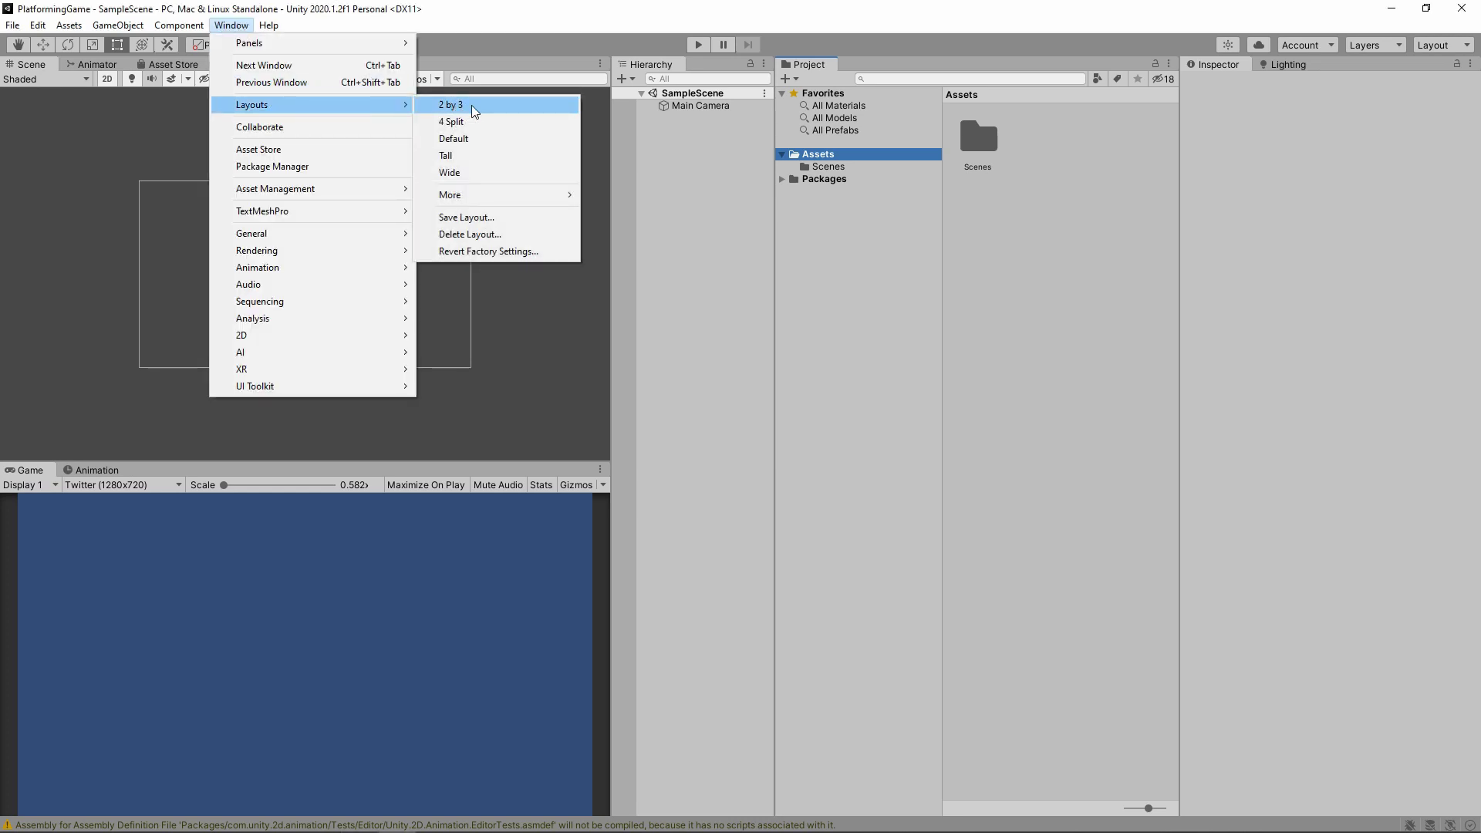
left_click(498, 11)
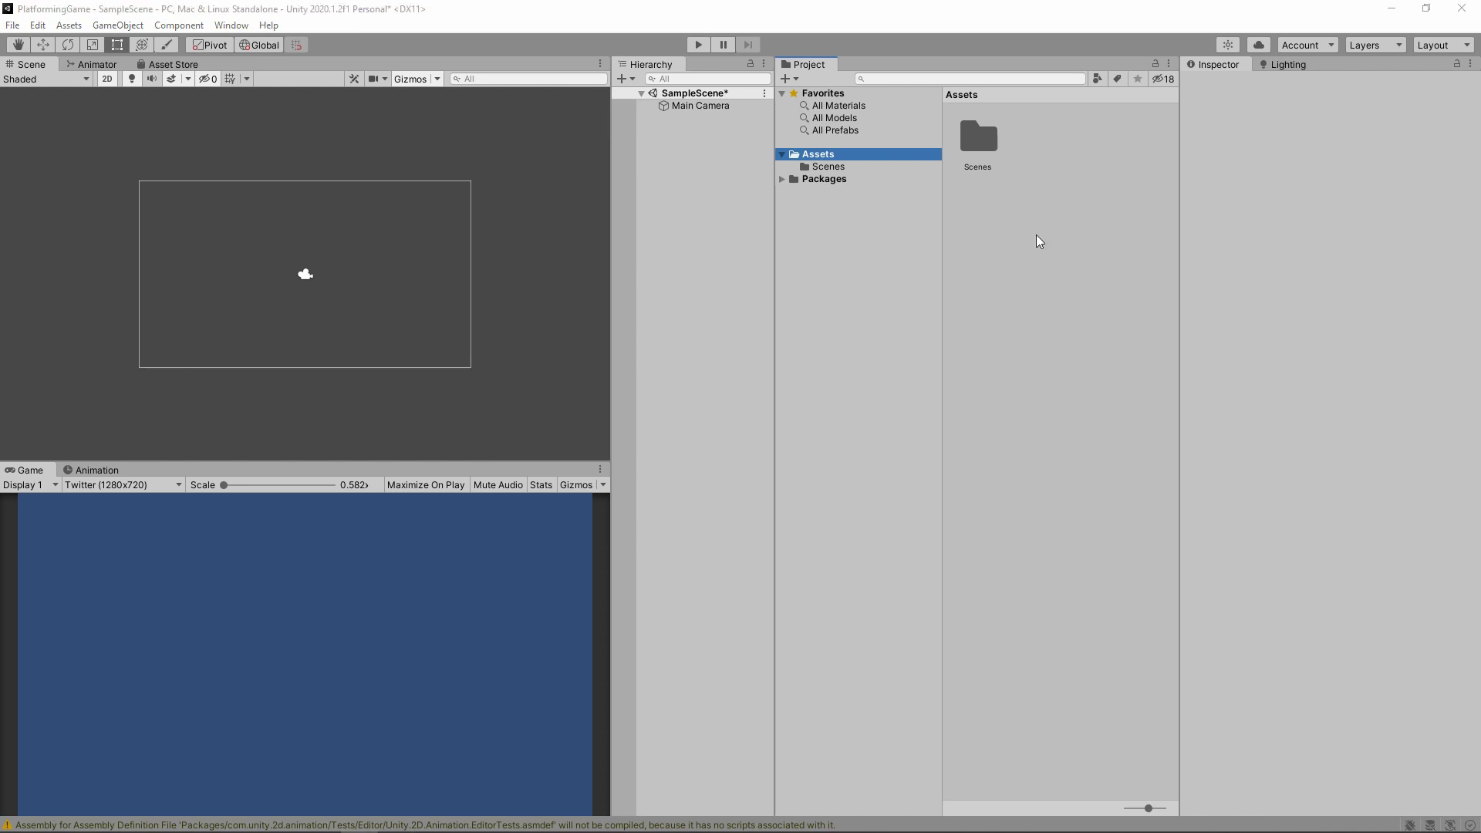
Create a folder named Textures in Assets.
right_click(1016, 226)
mouse_move(1039, 235)
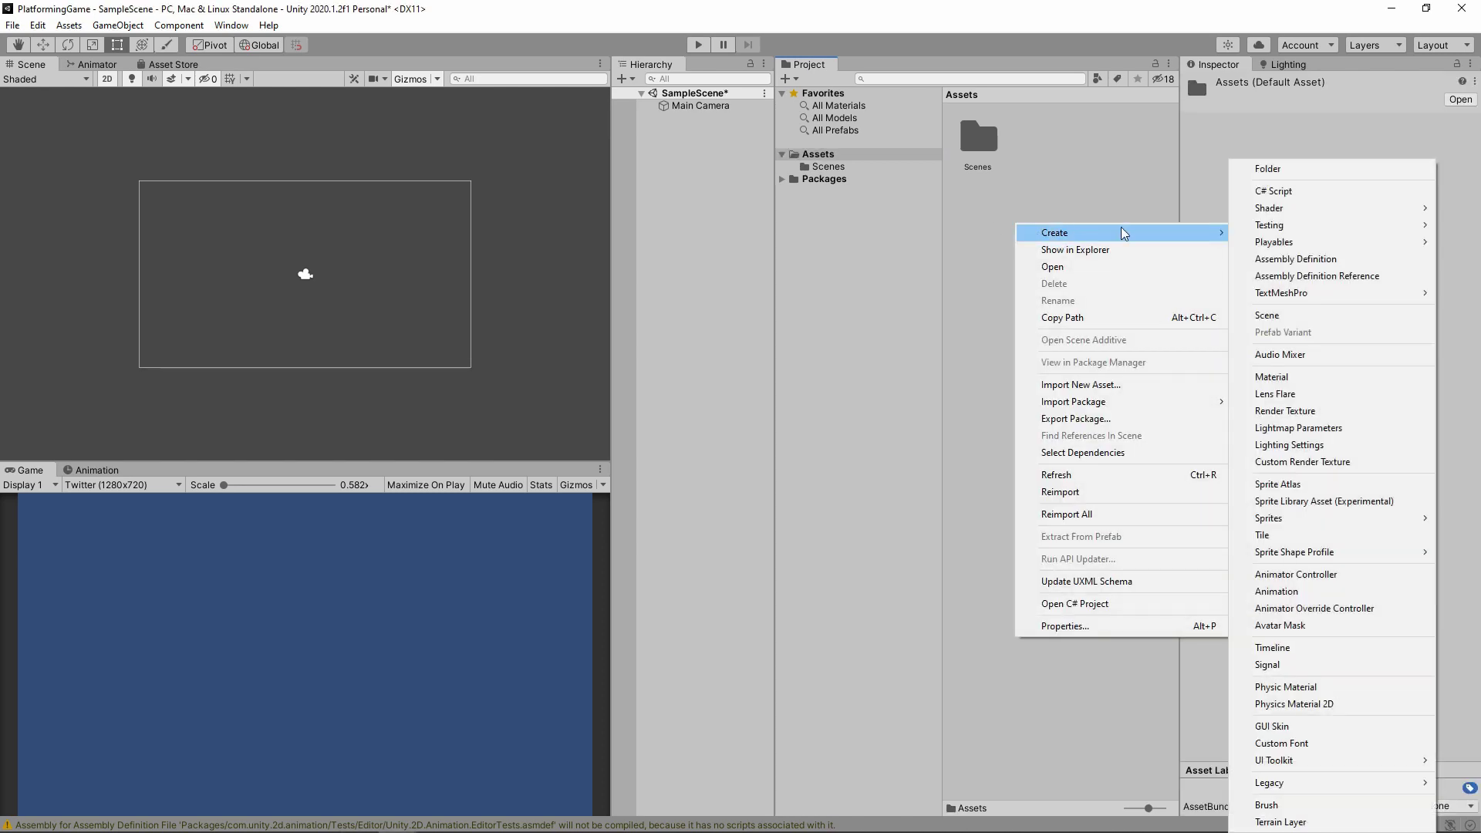
left_click(1278, 168)
type("Textures")
key("Return")
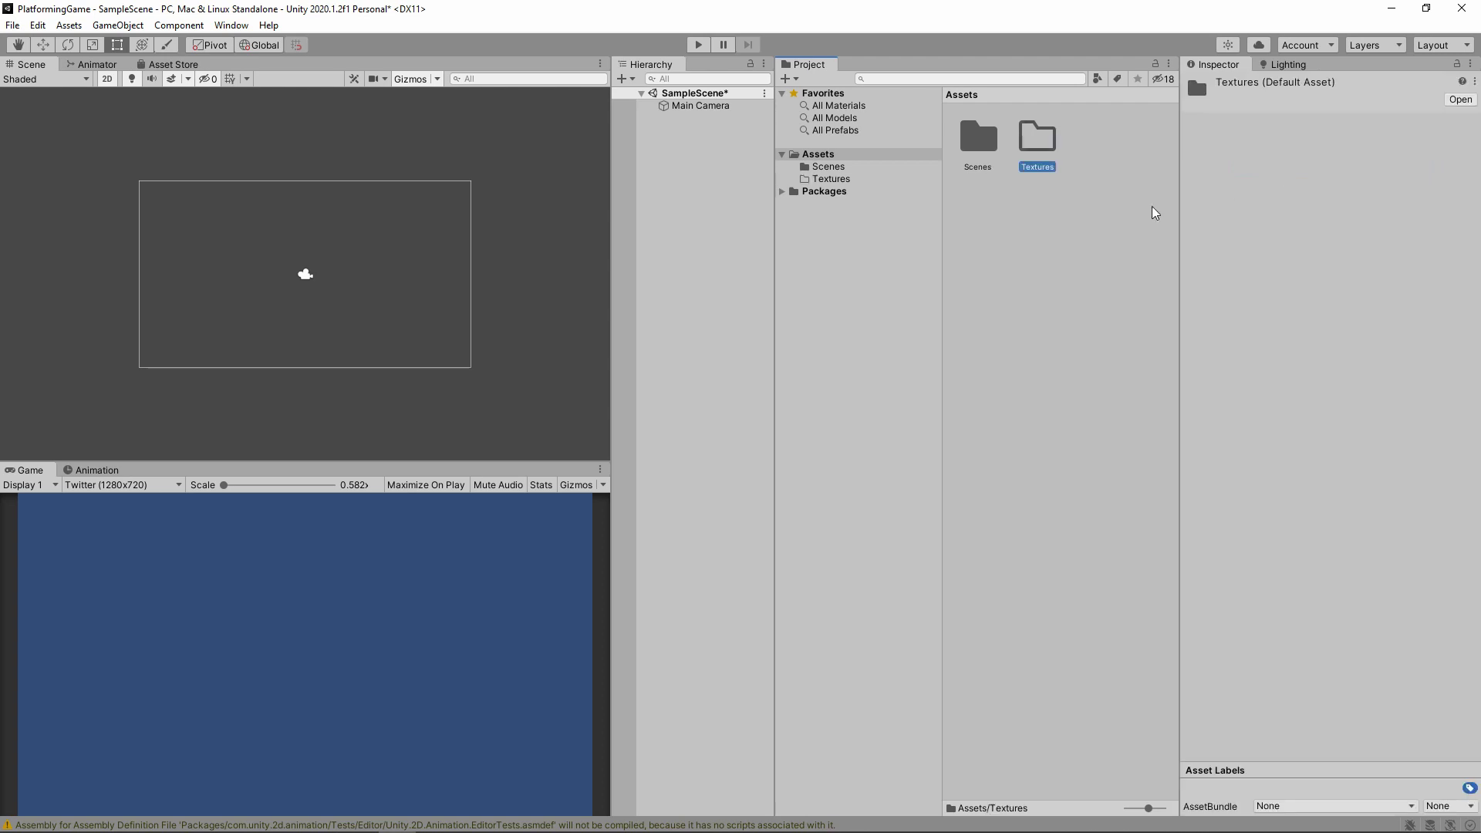
Inside Textures, create a Tilemaps folder and open it.
double_click(1040, 143)
right_click(1036, 185)
mouse_move(1068, 188)
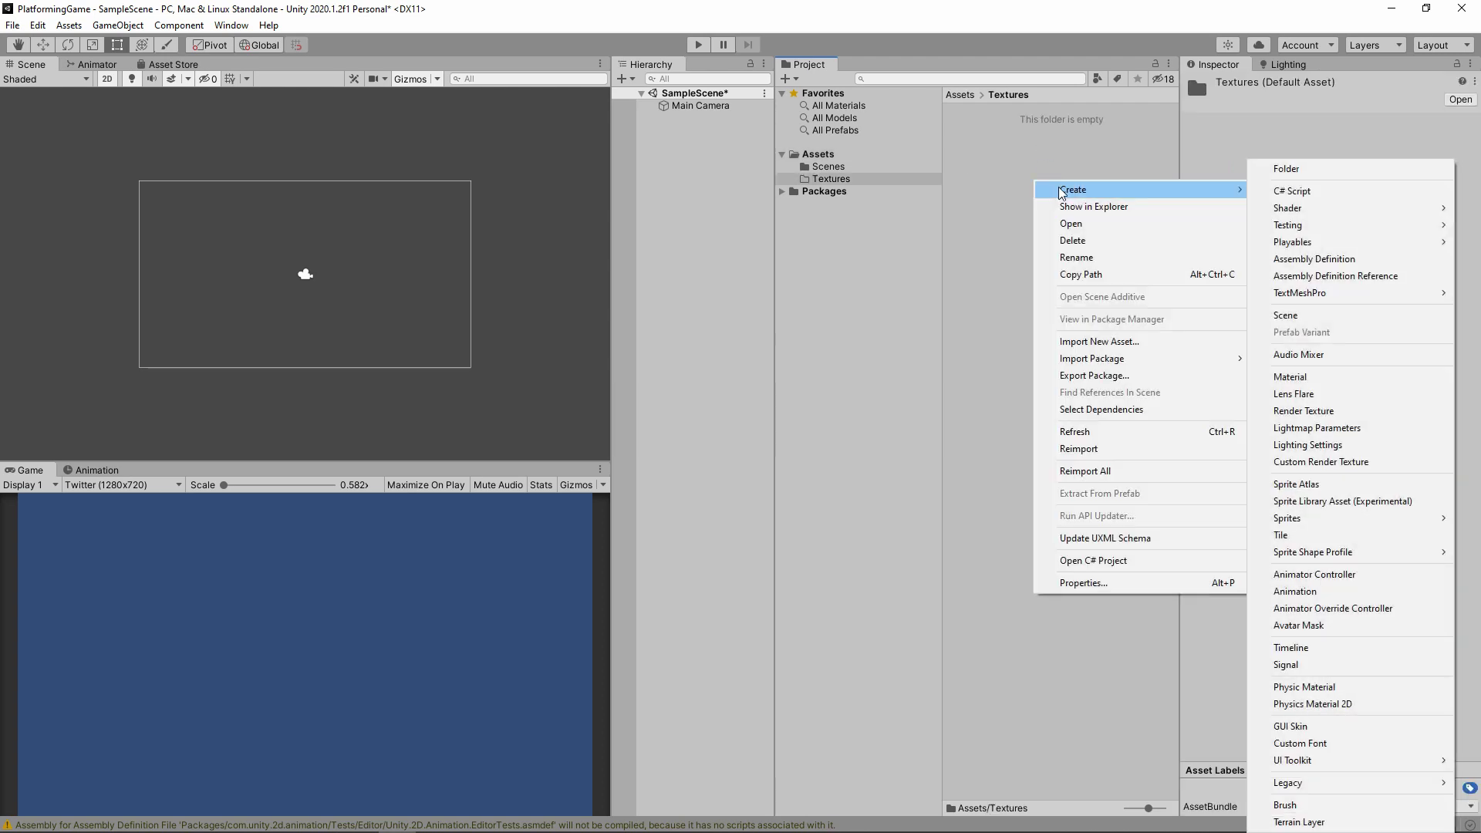
left_click(1285, 168)
type("Tilemaps")
key("Return")
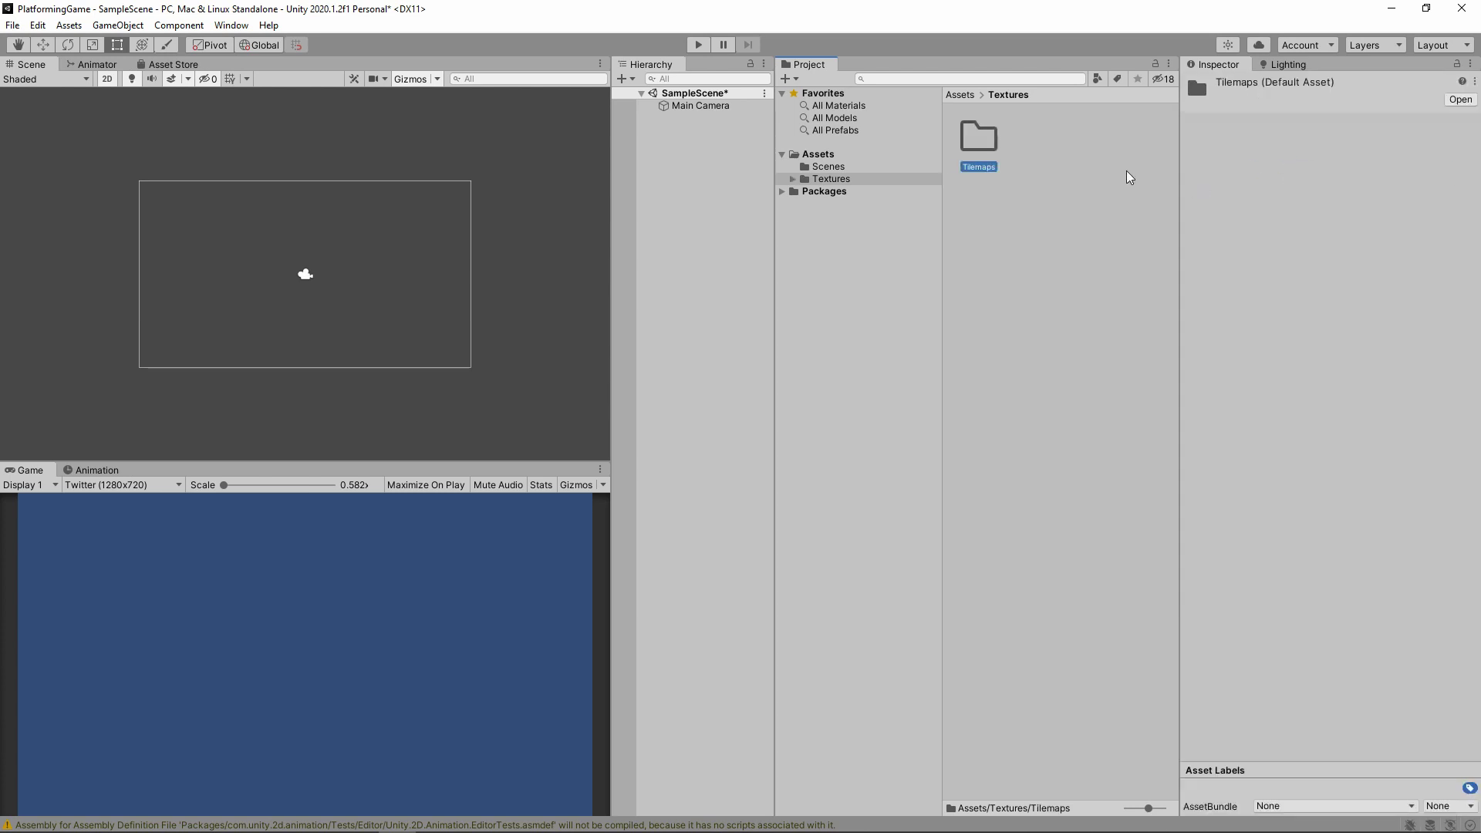
double_click(995, 146)
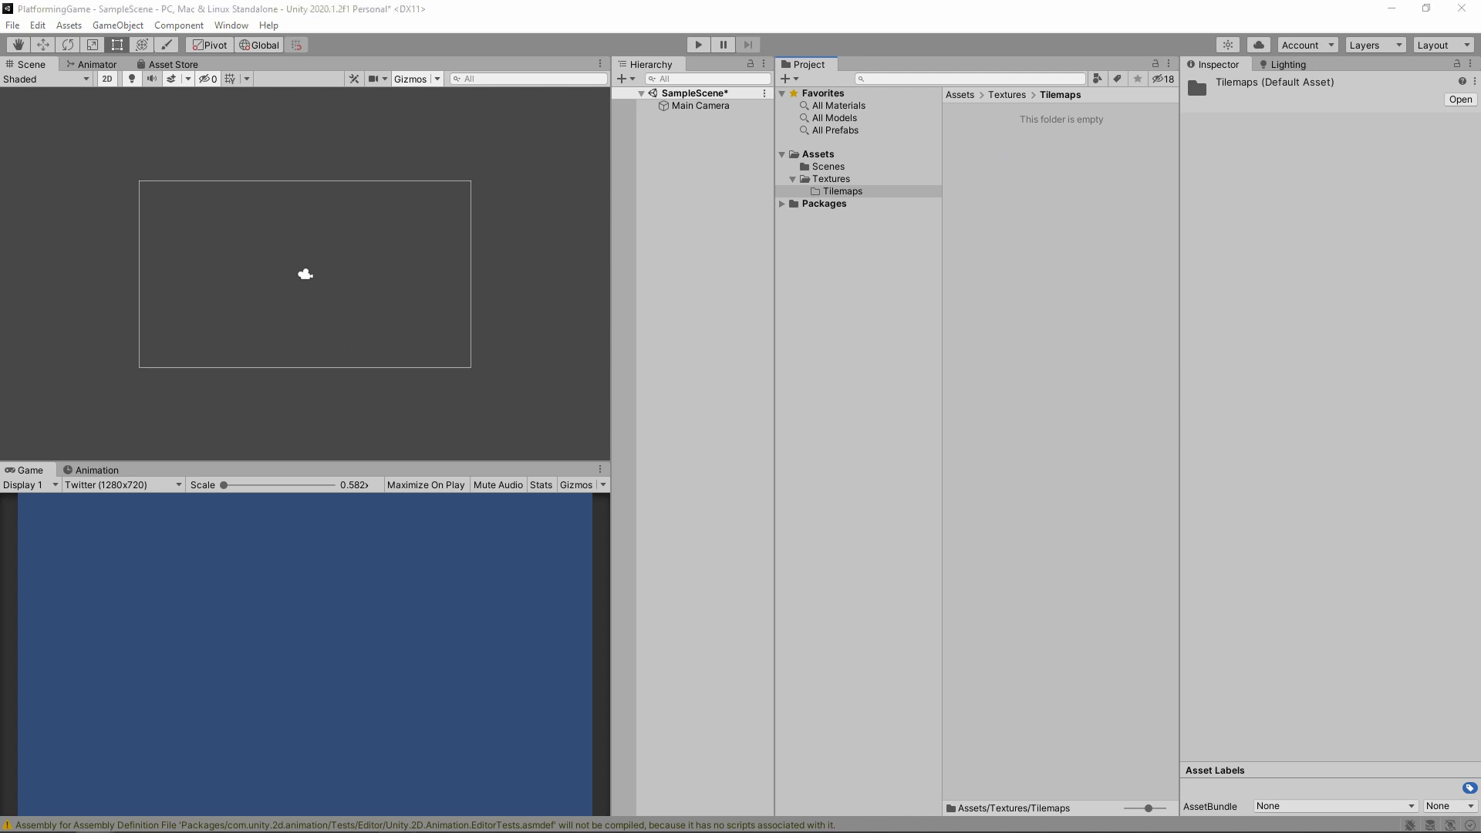
Import CaveTileset into Tilemaps and set 16 pixels per unit with Multiple sprite mode.
left_click_drag(889, 391, 1064, 236)
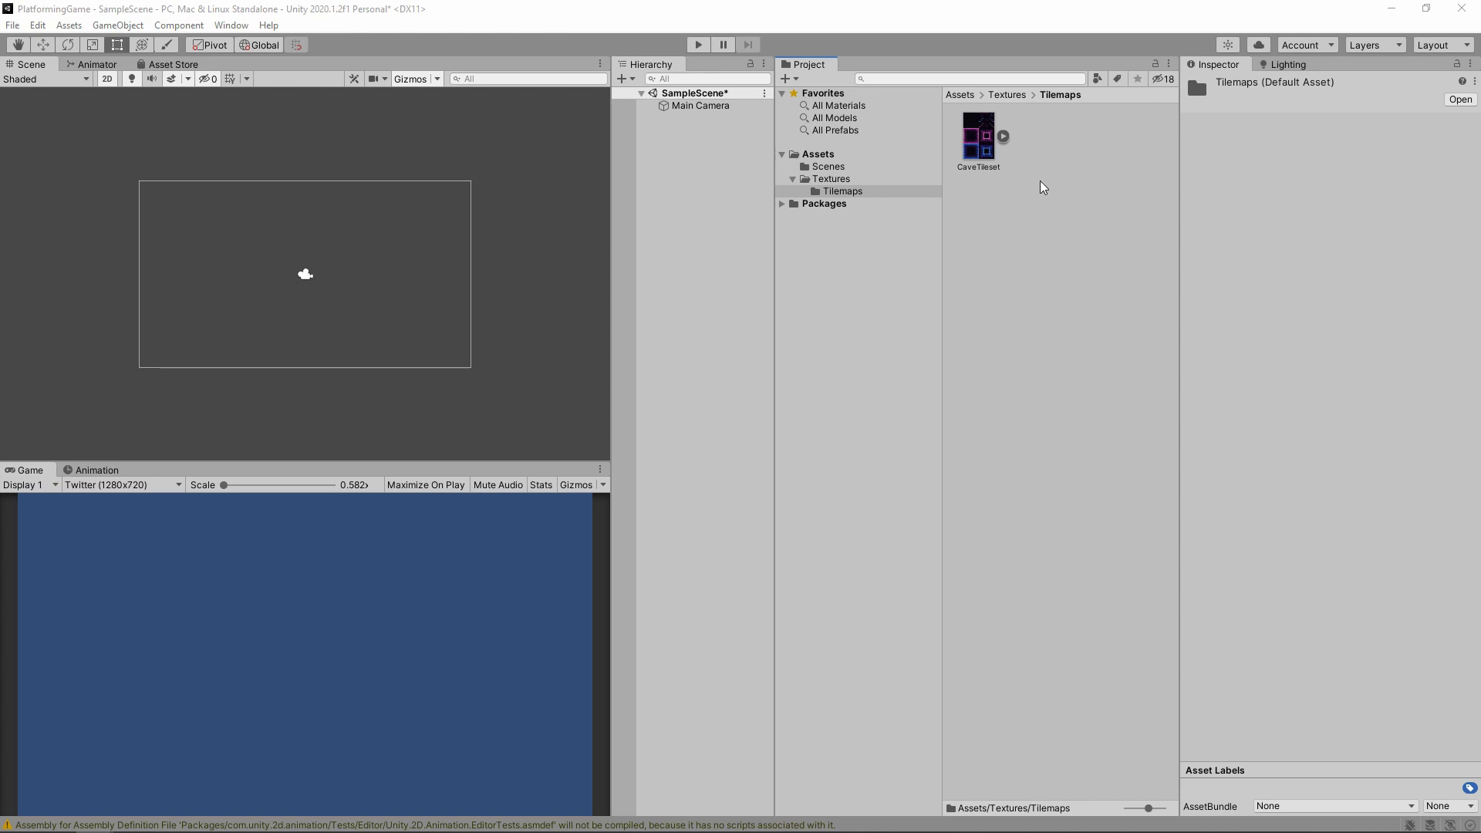
left_click(990, 153)
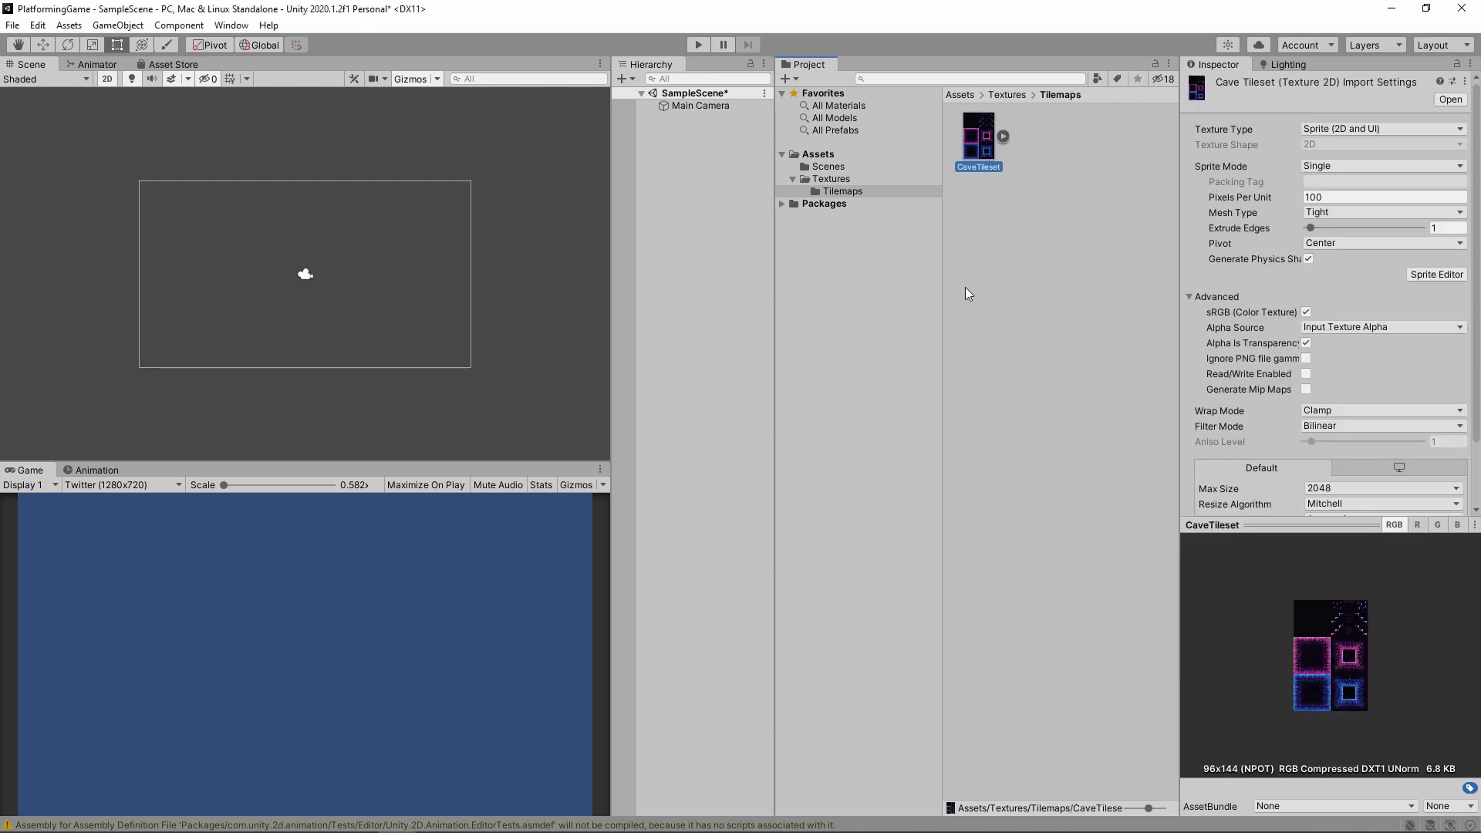
left_click(1323, 198)
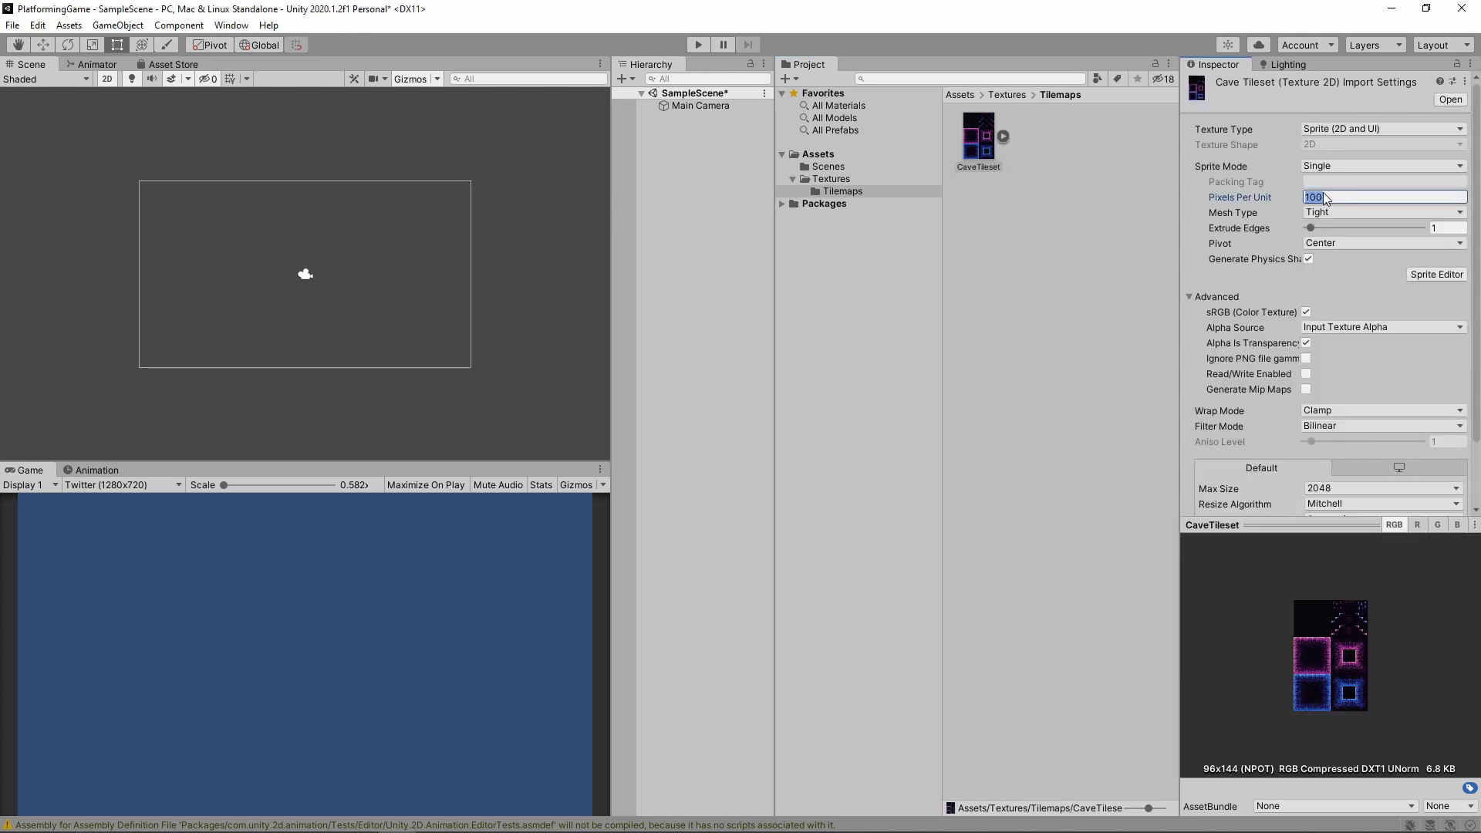
type("16")
left_click(1348, 166)
left_click(1339, 201)
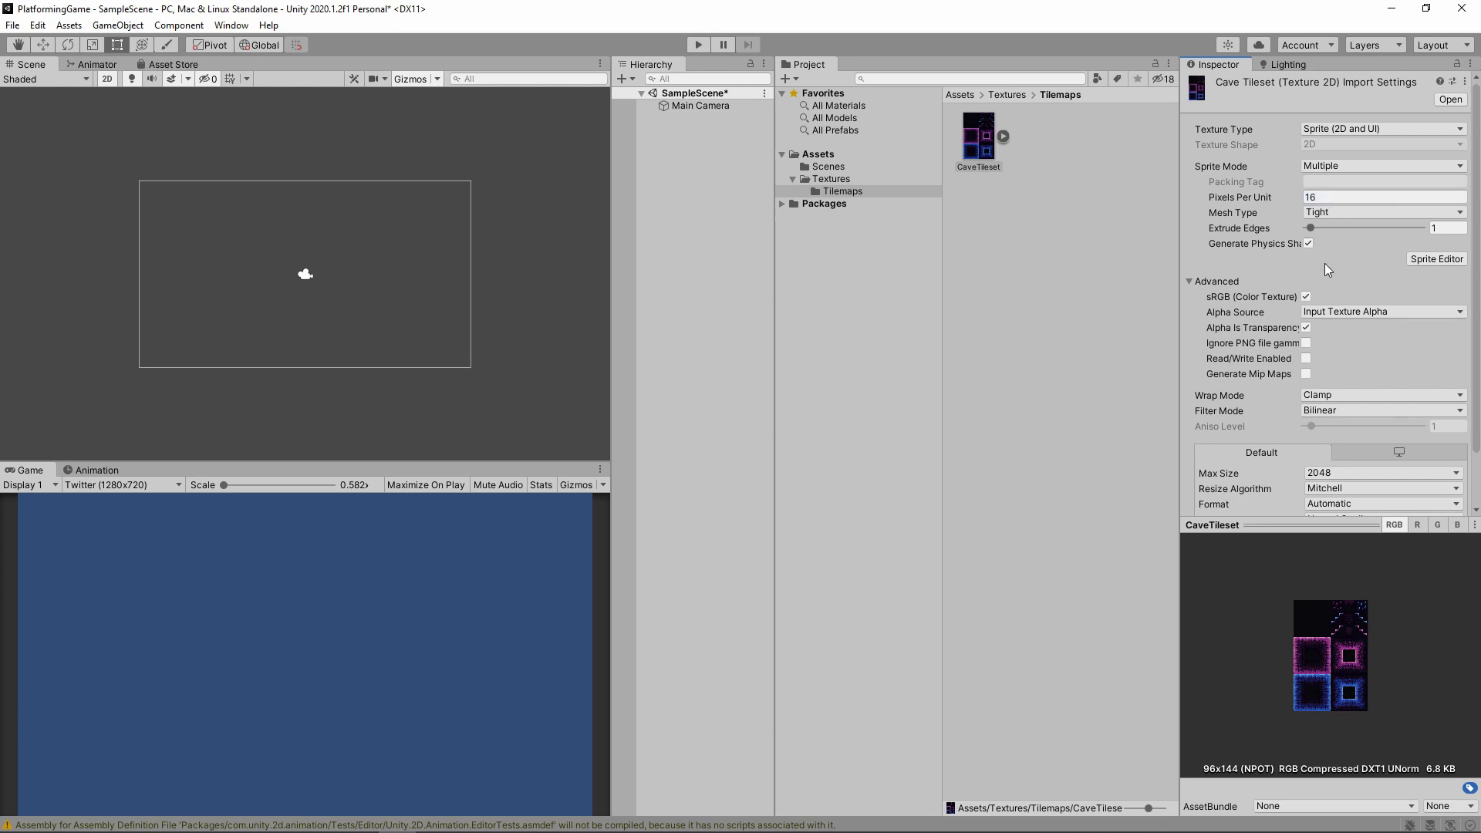
Set Point filtering and RGBA 32 bit format, then apply the import settings.
scroll(1320, 254, "down", 2)
left_click(1343, 351)
left_click(1334, 370)
left_click(1348, 444)
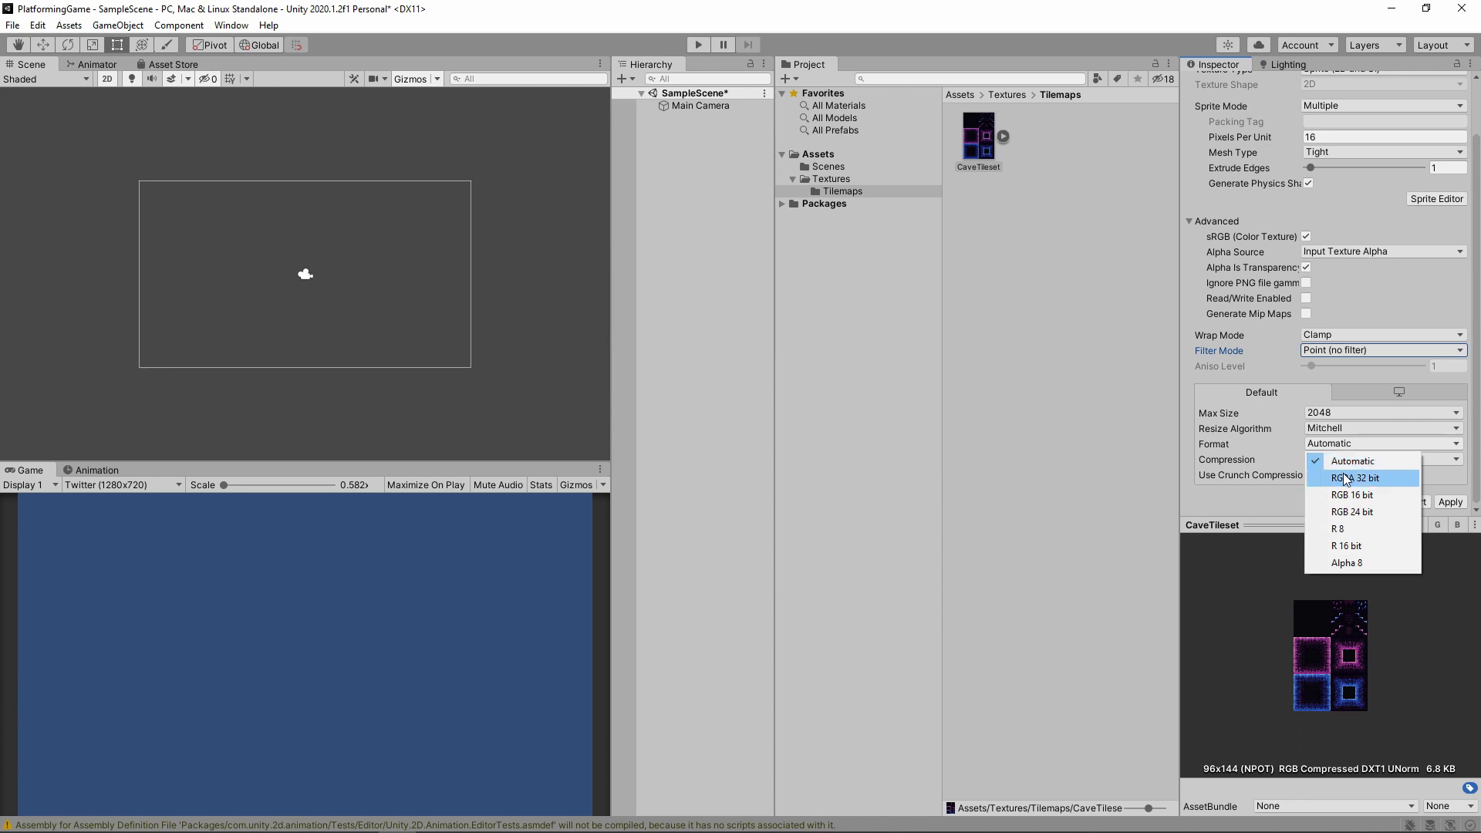
left_click(1358, 476)
left_click(1451, 502)
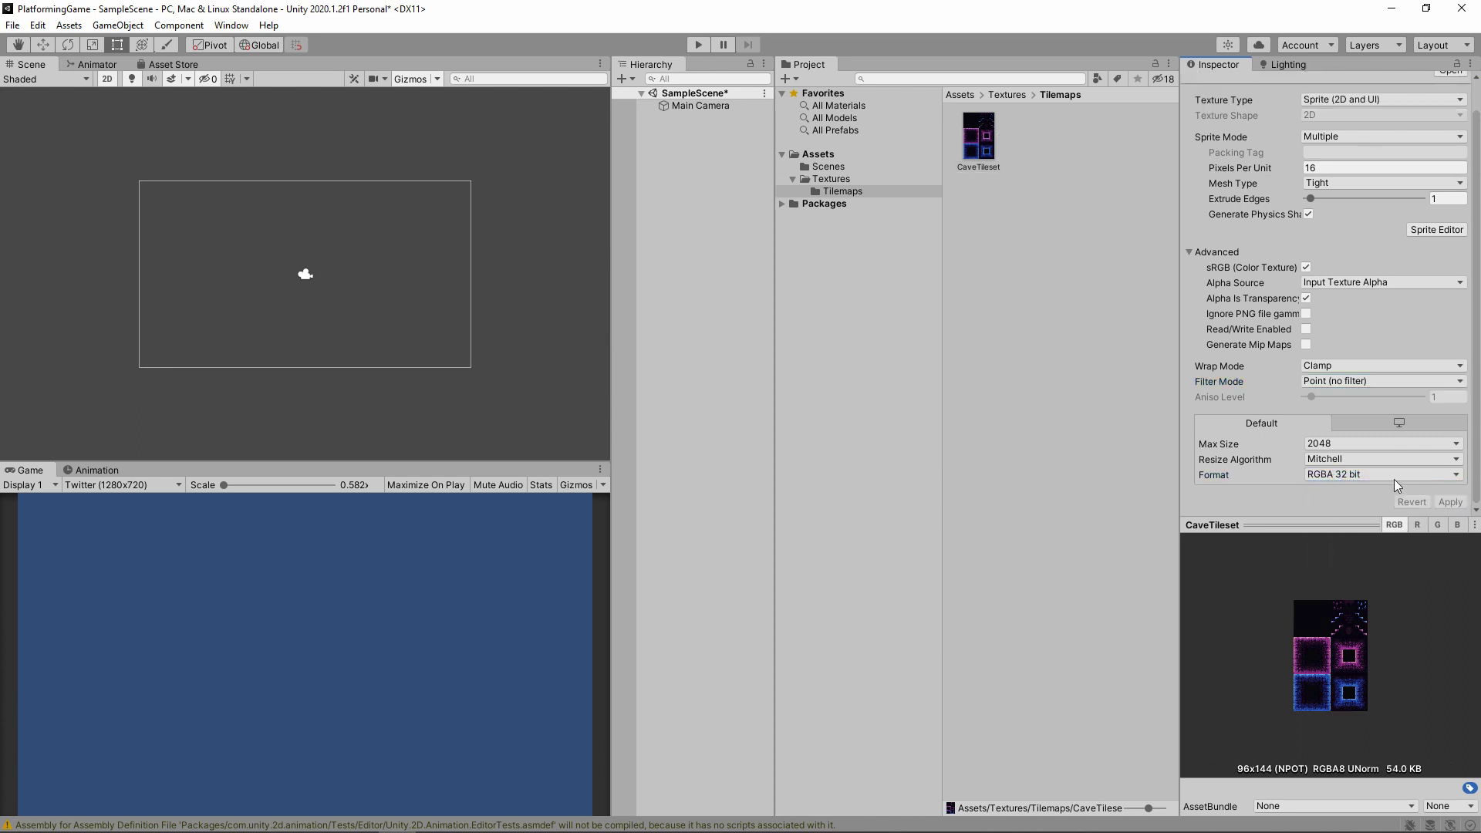
scroll(1299, 441, "up", 1)
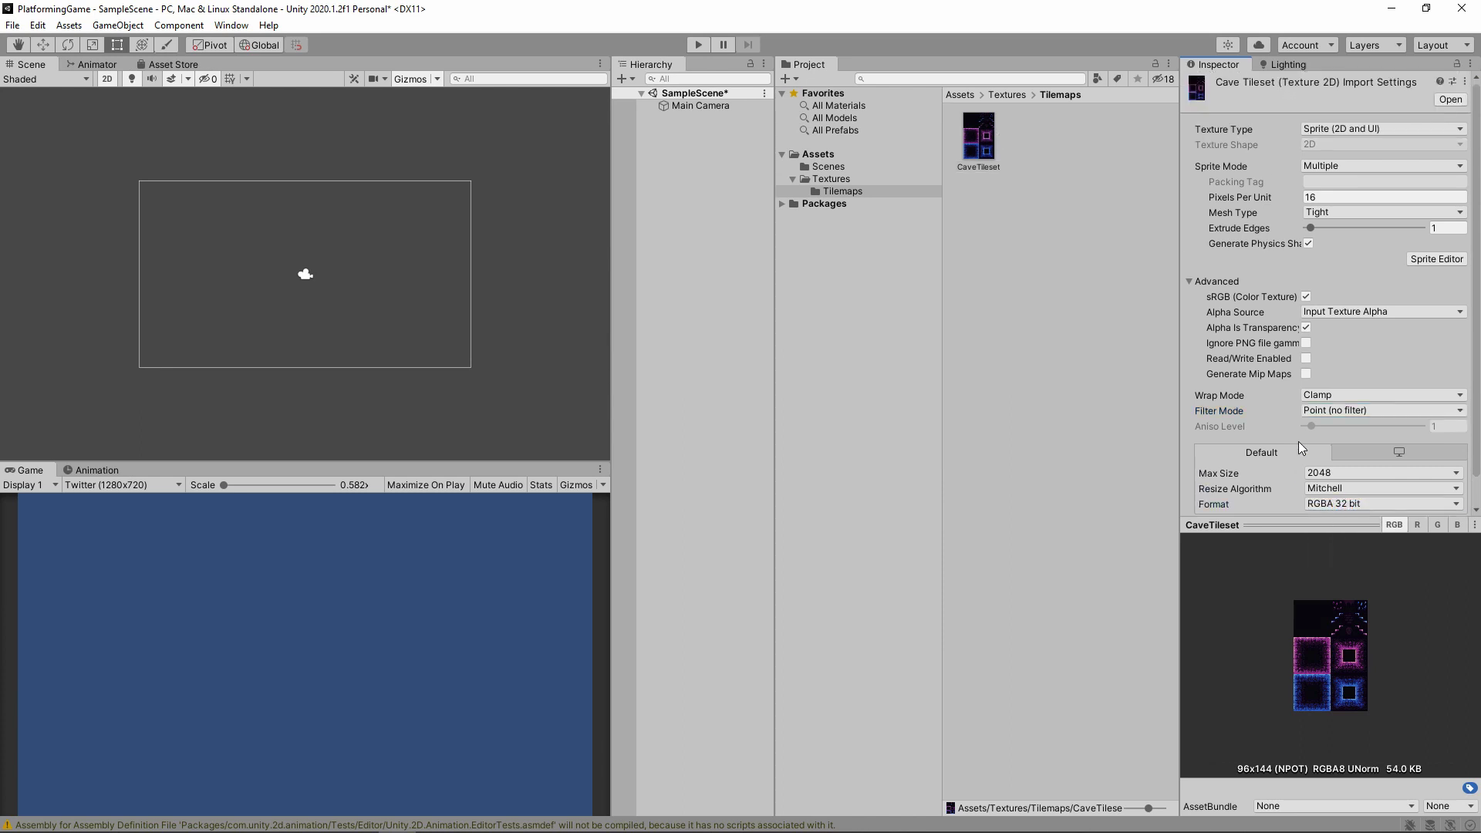
Slice CaveTileset in the Sprite Editor by 16×16 cell size and apply.
left_click(1438, 258)
left_click(460, 147)
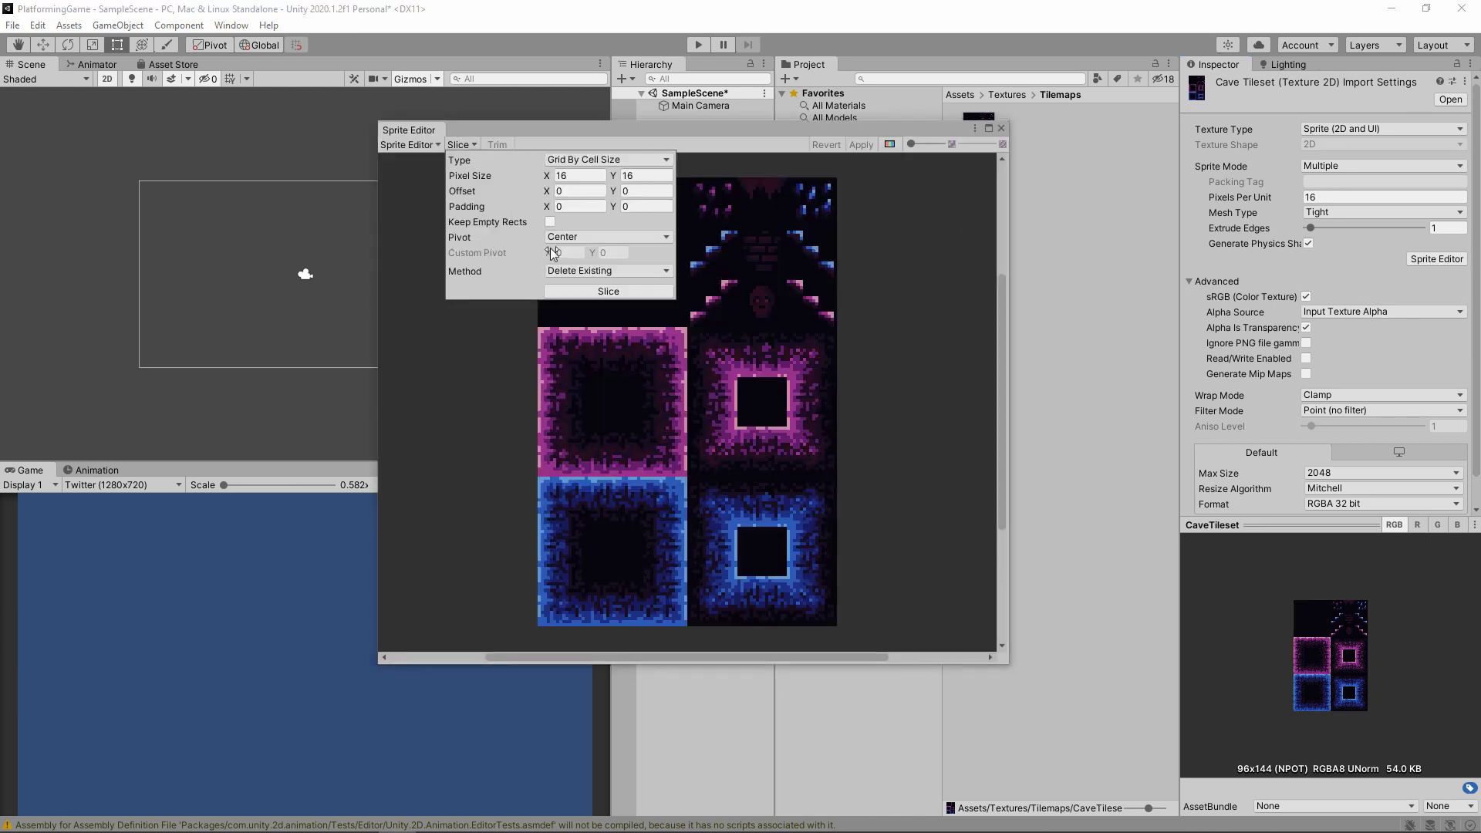
left_click(571, 175)
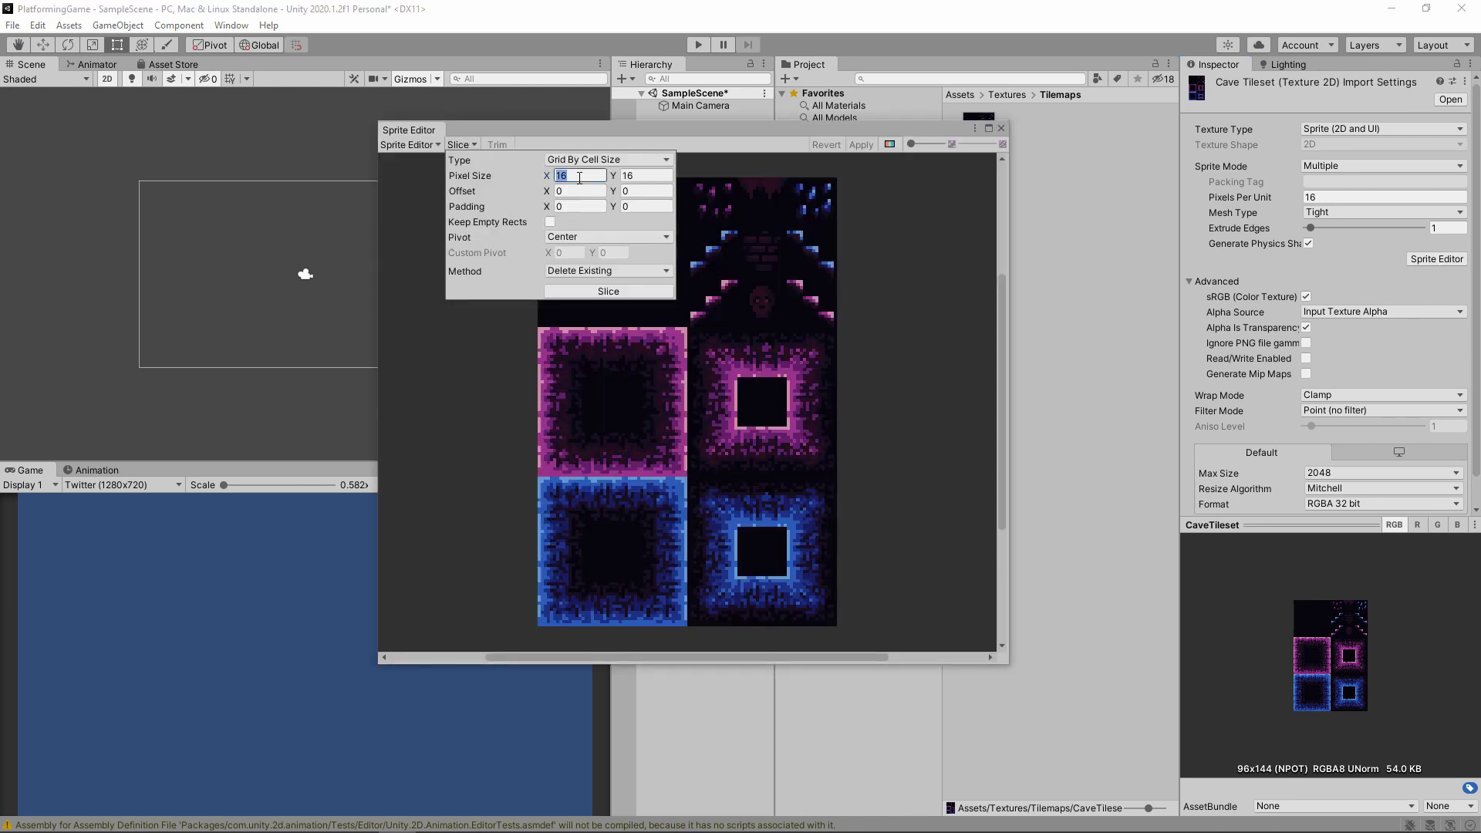
left_click(645, 175)
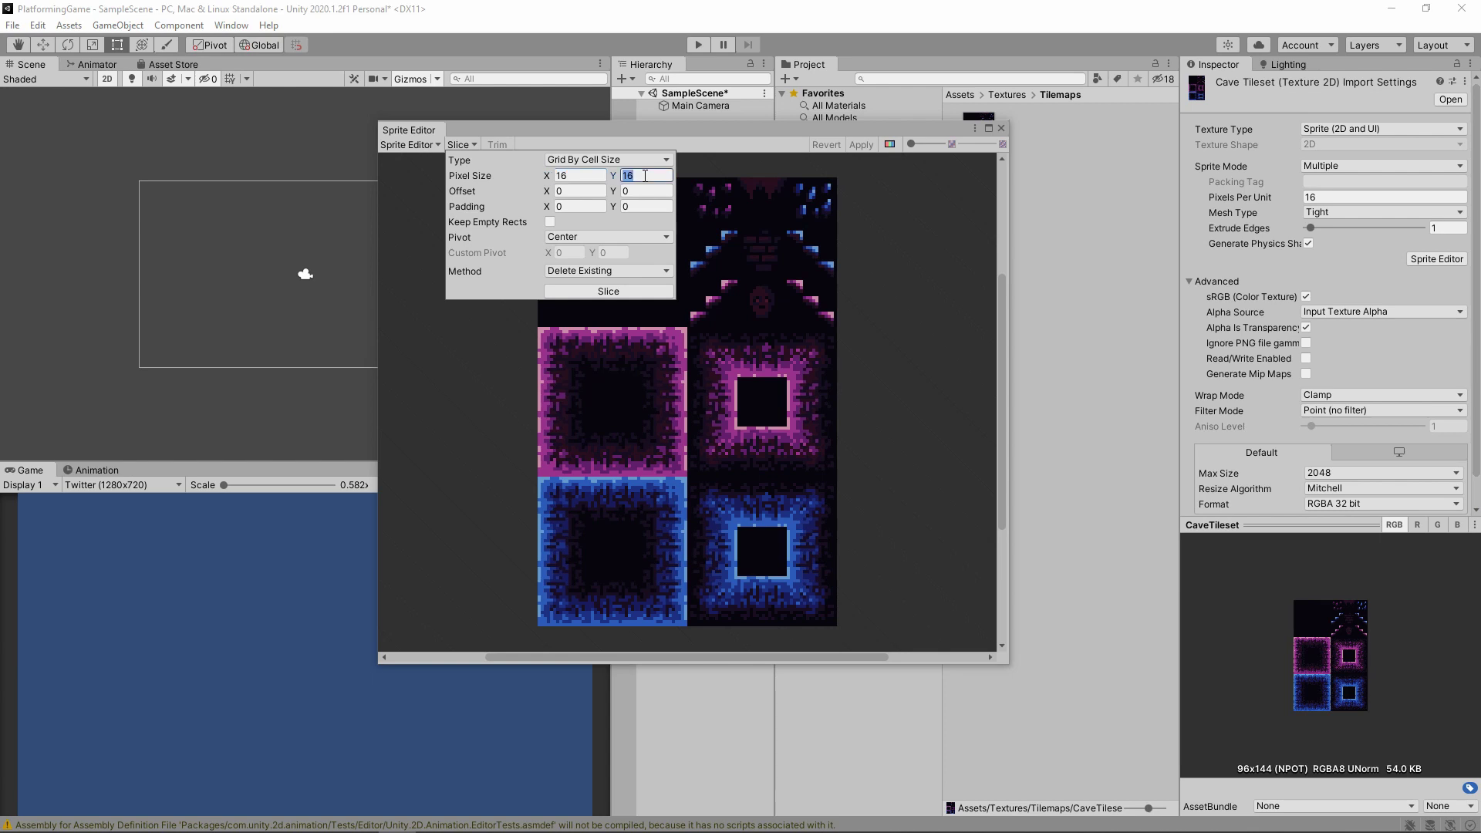
left_click(617, 295)
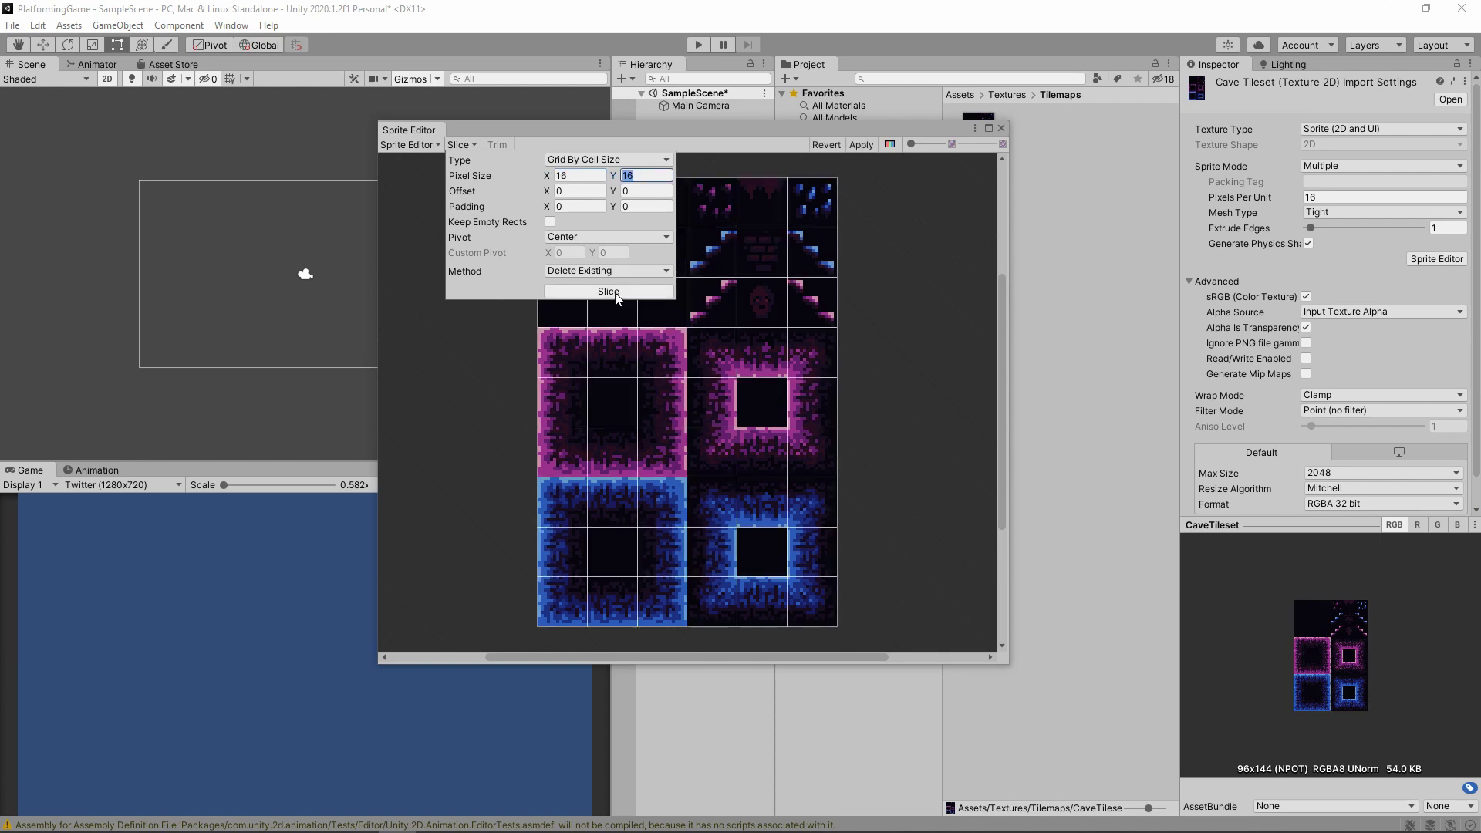
left_click(861, 145)
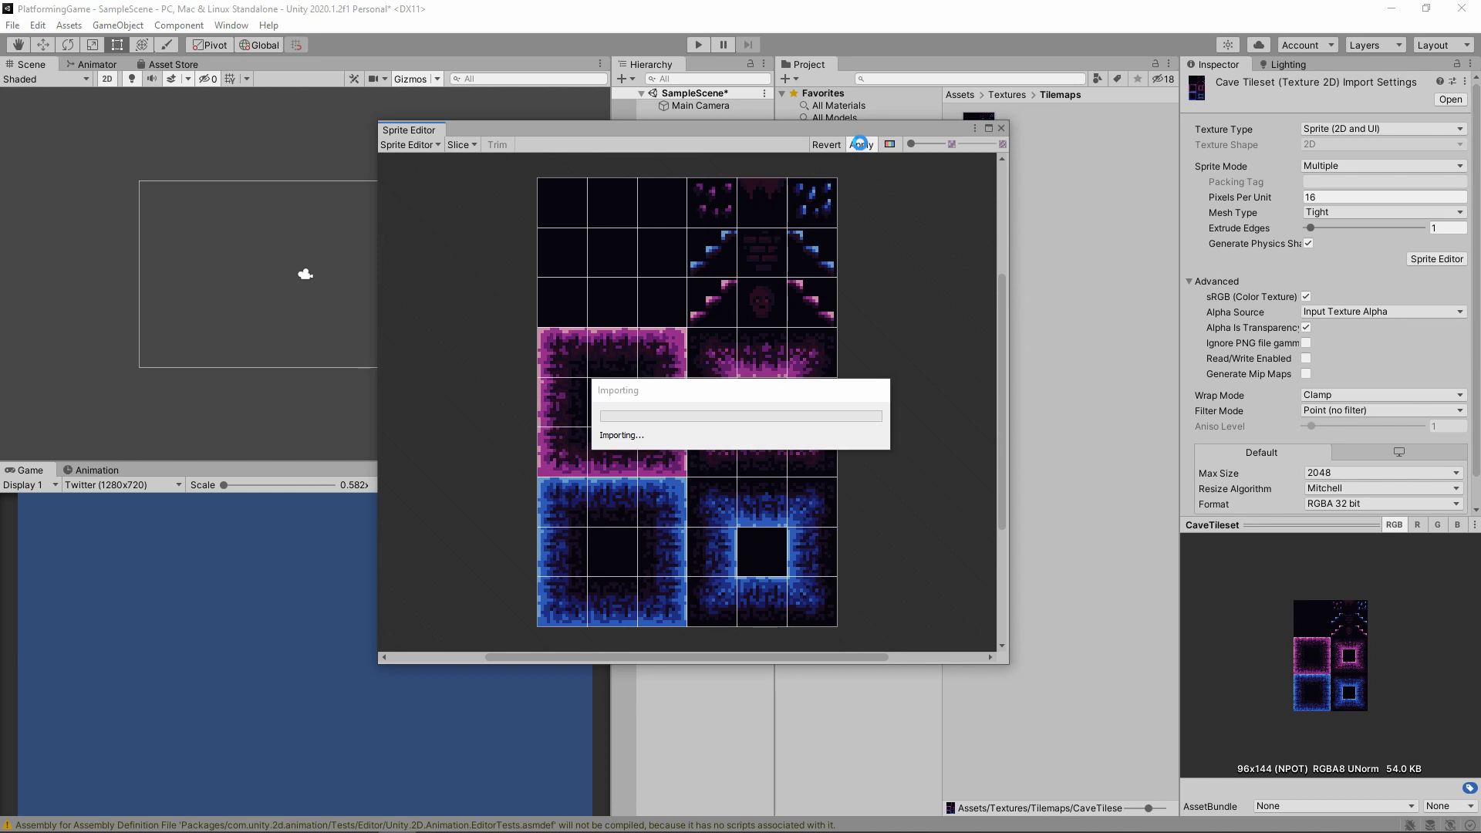
Inspect several sliced sprites, including CaveTileset_29, then close the Sprite Editor.
left_click(730, 297)
left_click(764, 305)
left_click(692, 419)
left_click(617, 420)
left_click(800, 380)
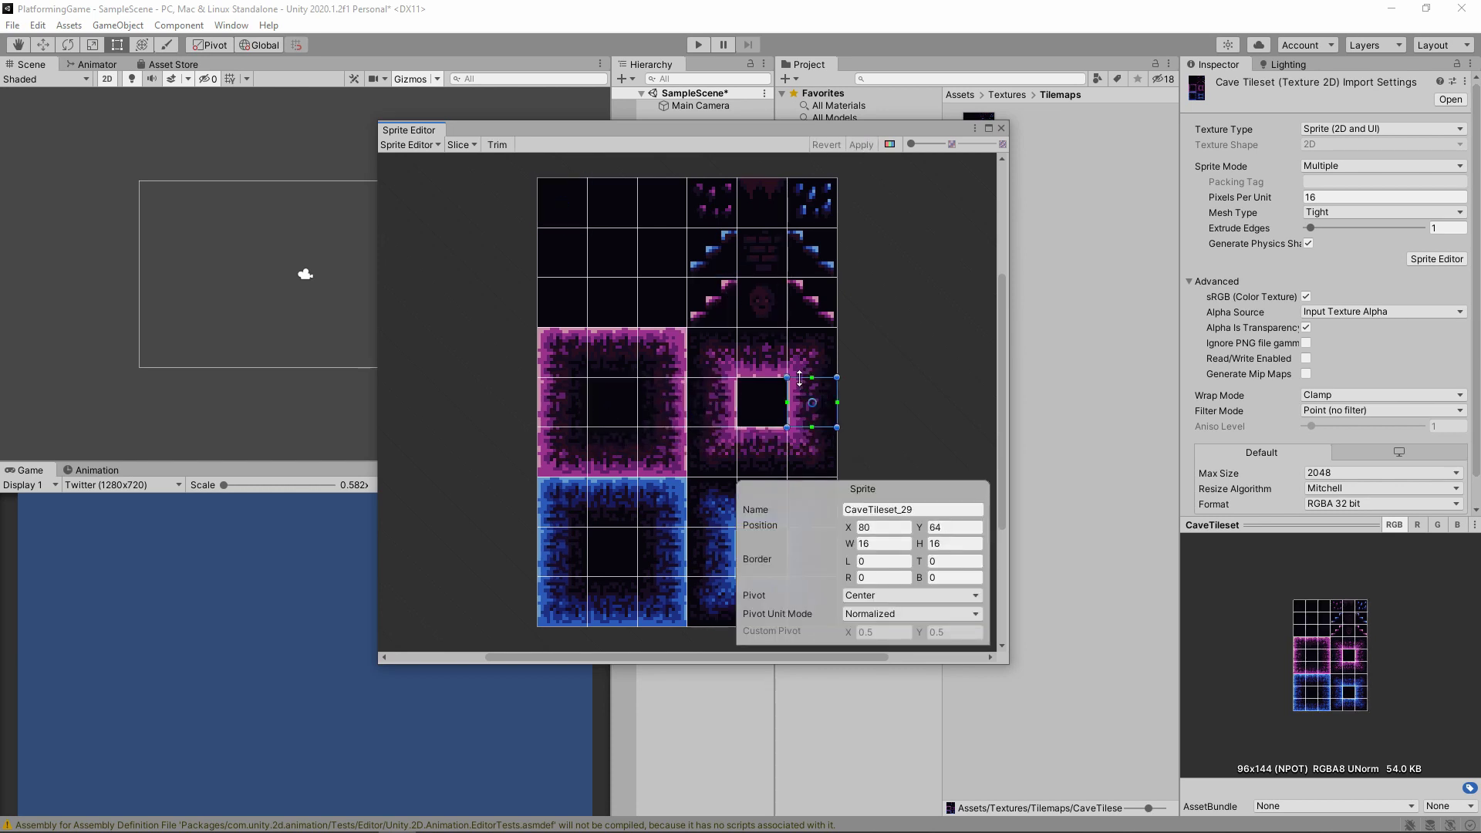
left_click(1000, 129)
Add a 2D Object > Tilemap to the Hierarchy, creating a Grid with a Tilemap.
right_click(683, 142)
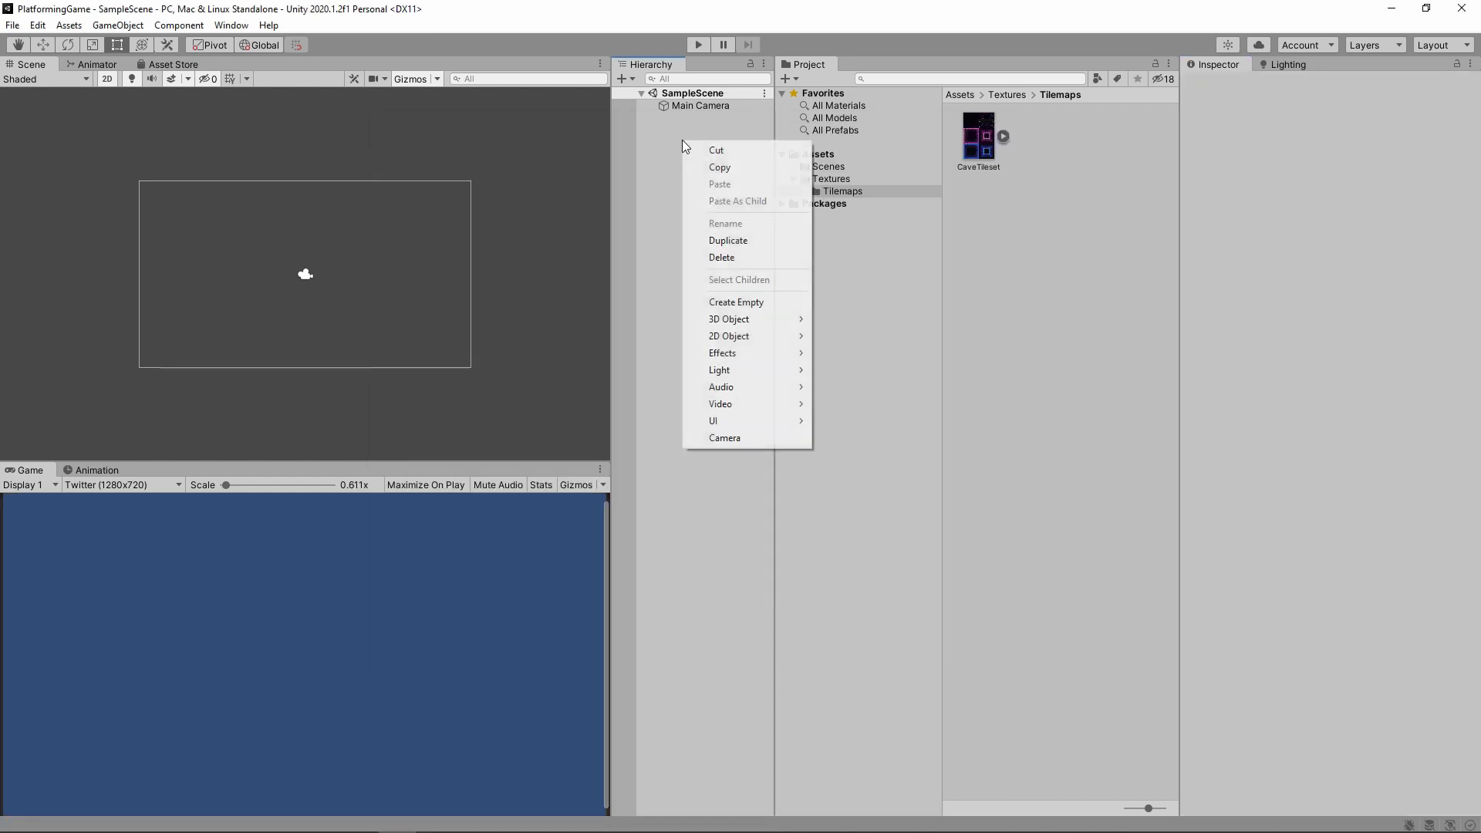
mouse_move(732, 340)
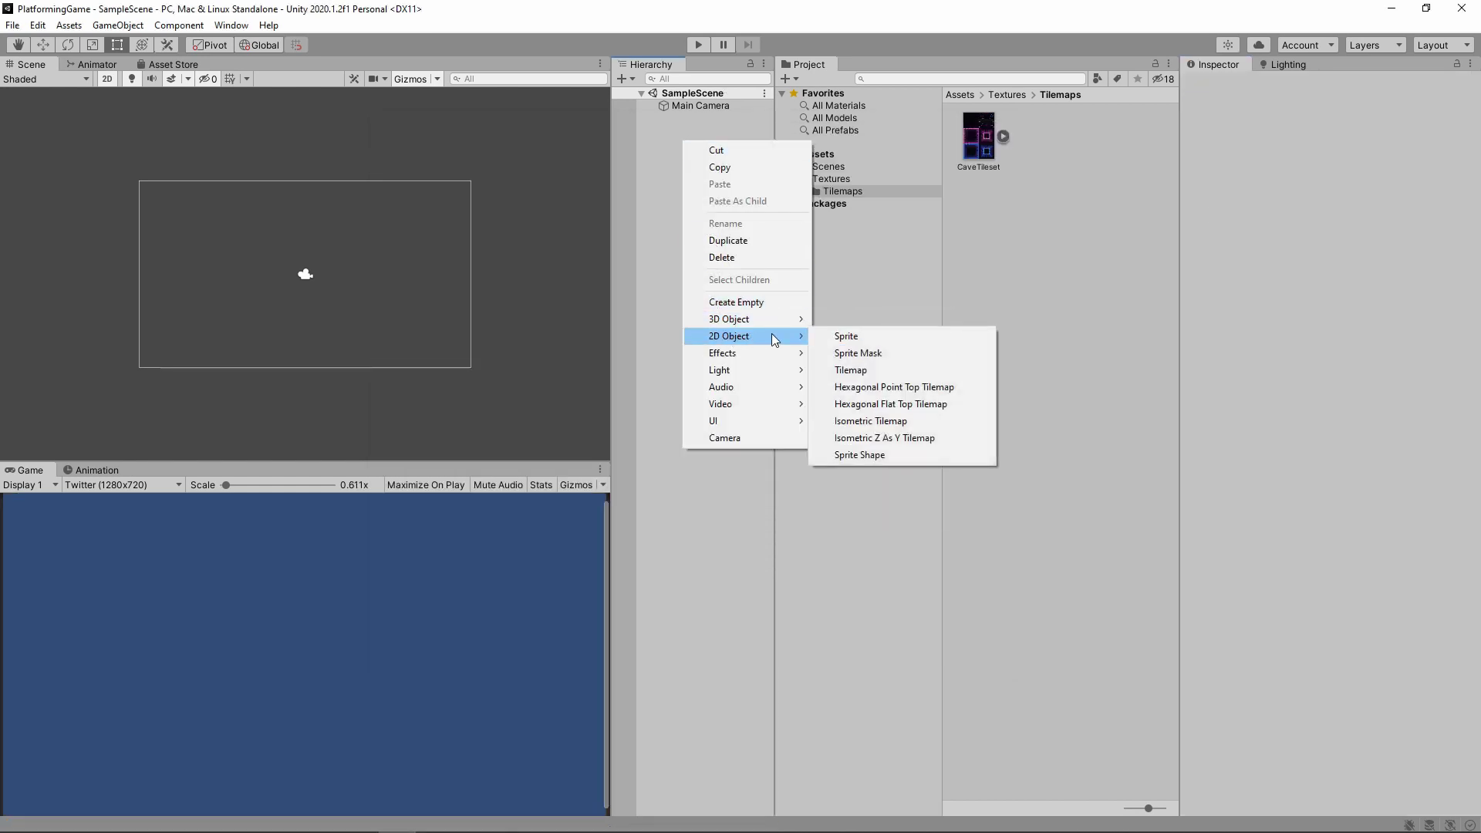
left_click(844, 369)
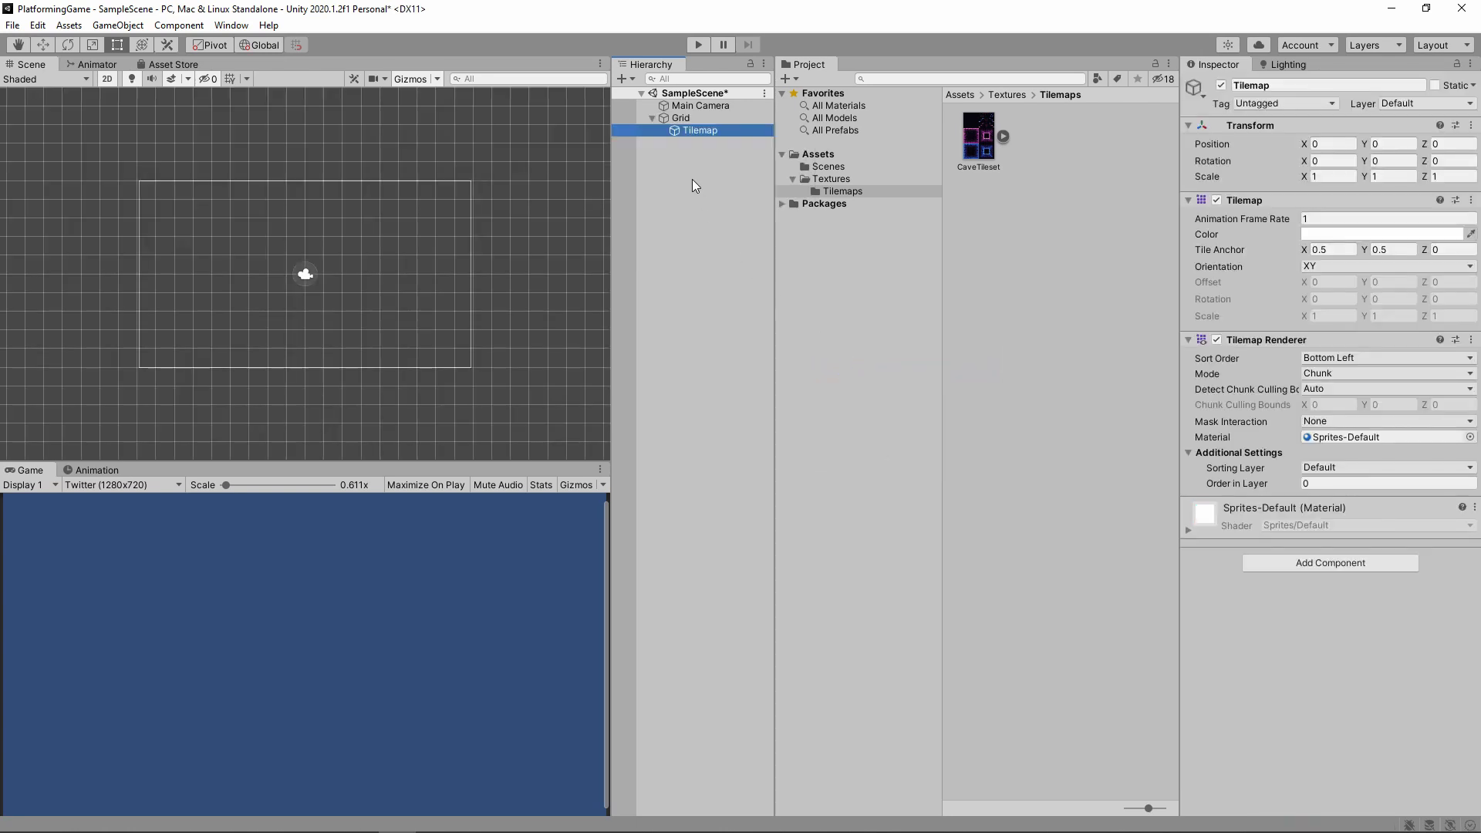
Open the Tile Palette window from Window > 2D and reposition it.
left_click(235, 25)
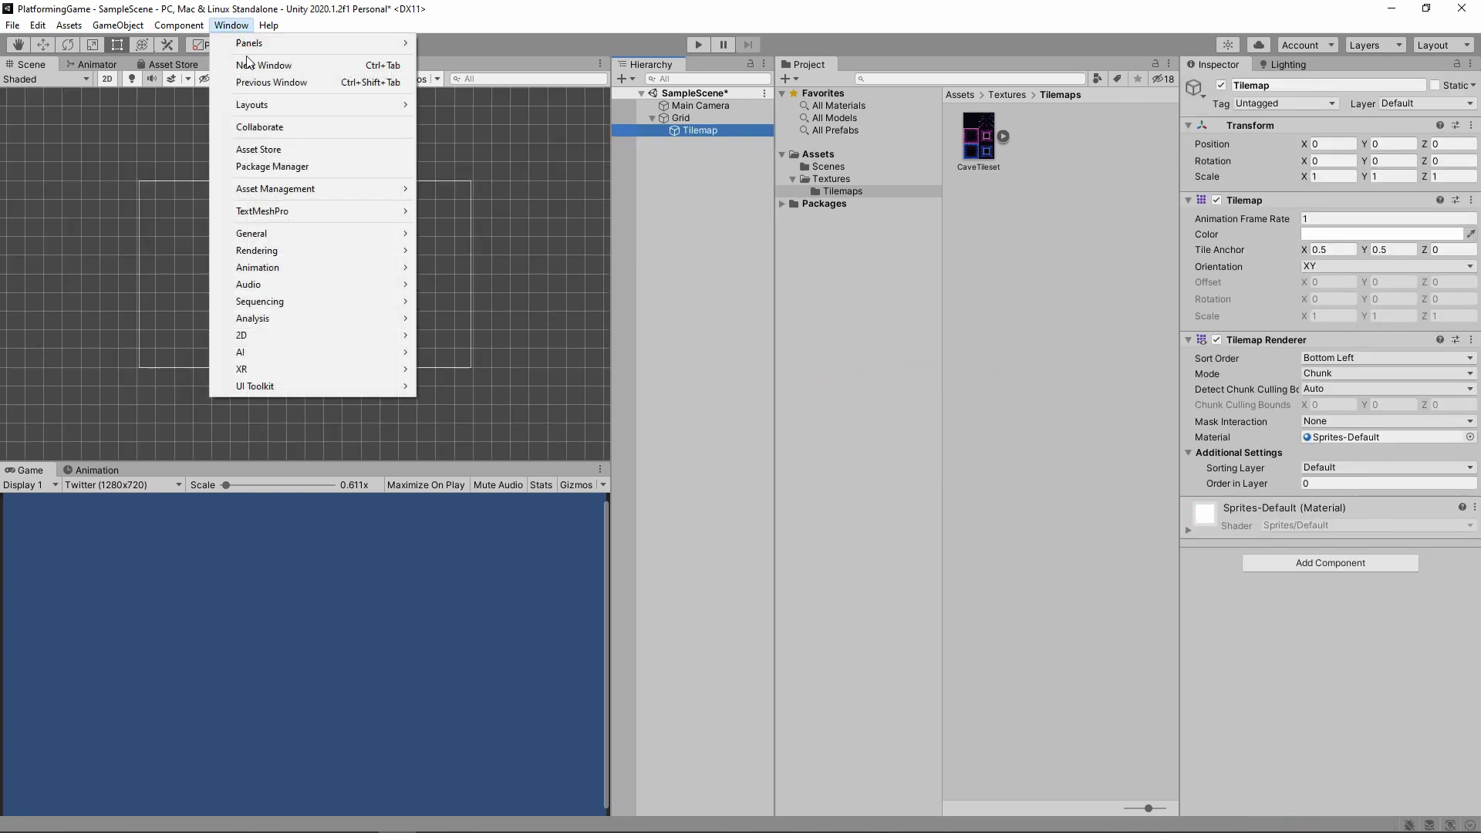
mouse_move(363, 333)
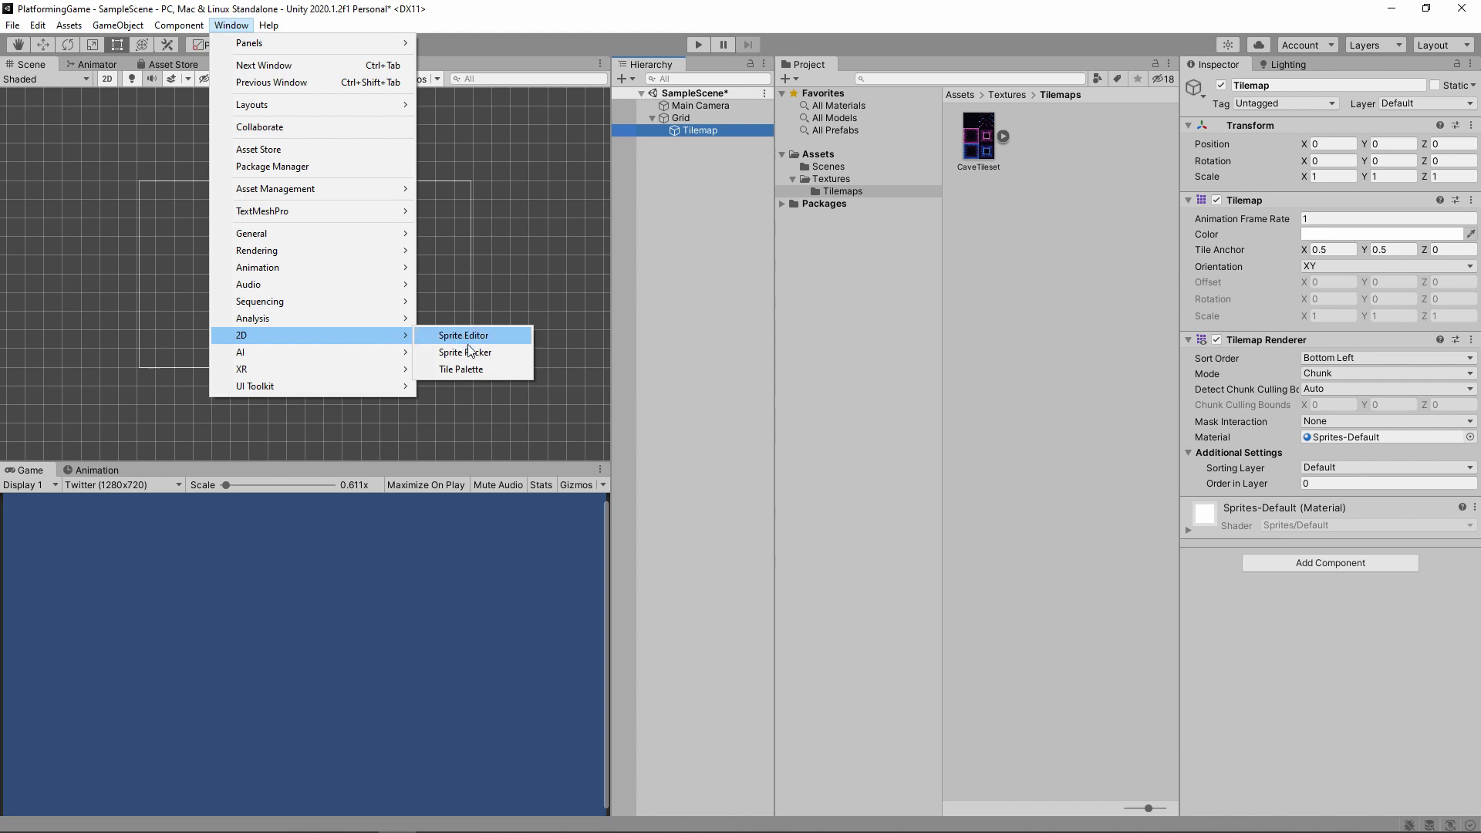
left_click(470, 369)
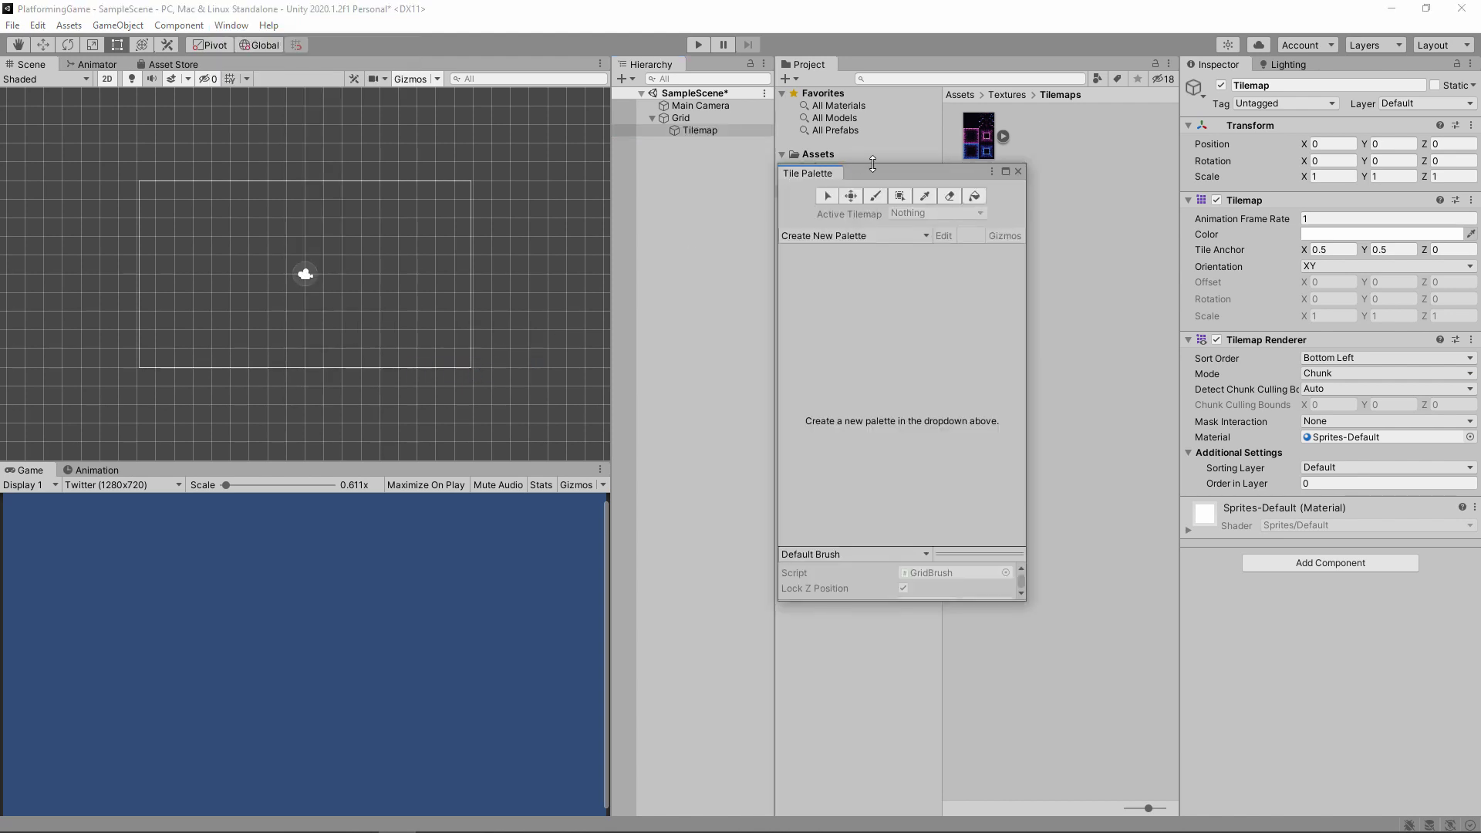
left_click_drag(870, 173, 628, 143)
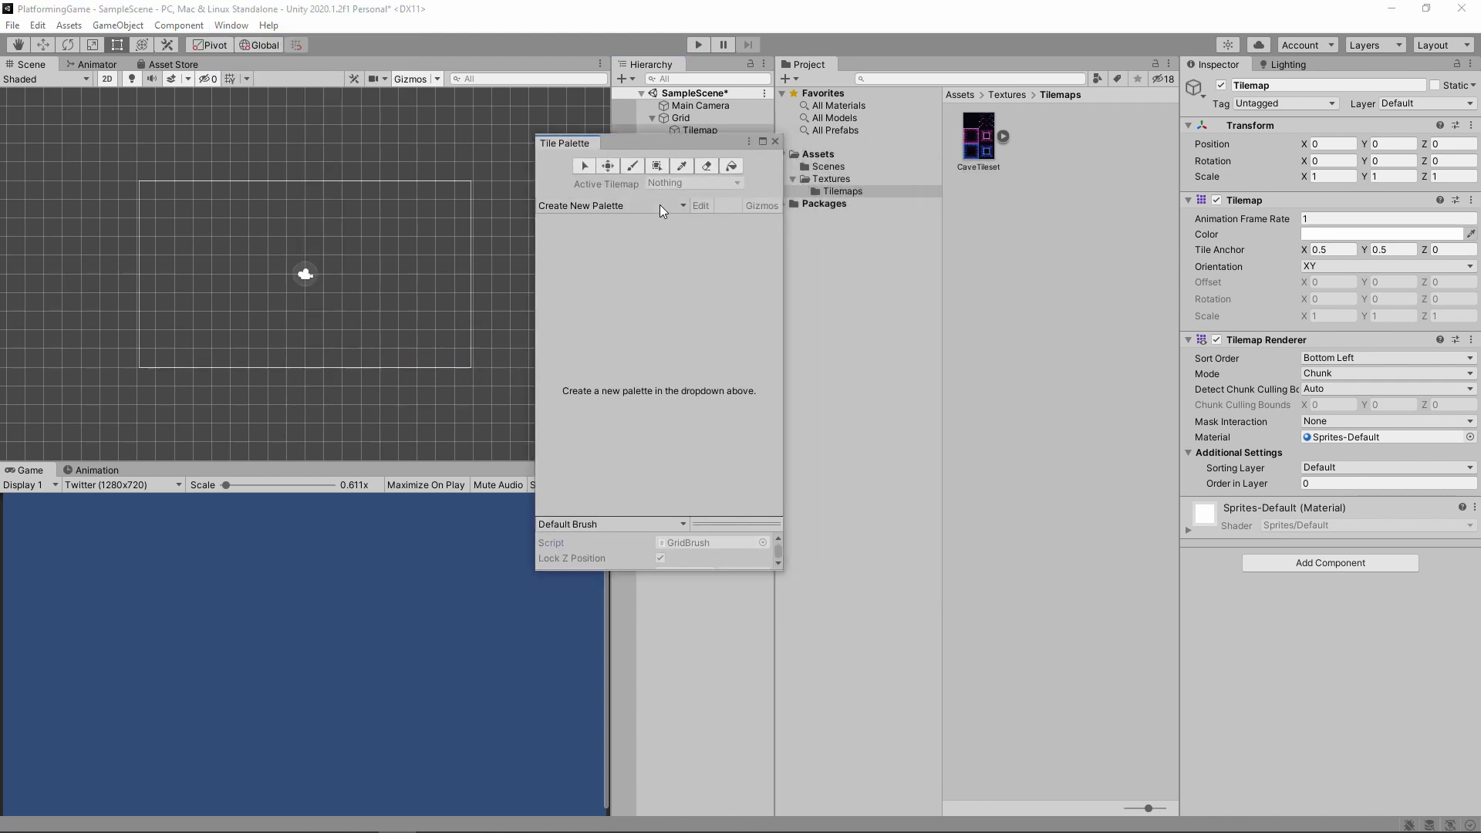
Create a new palette named Cave, saved in the Tilemaps folder.
left_click(660, 205)
left_click(656, 238)
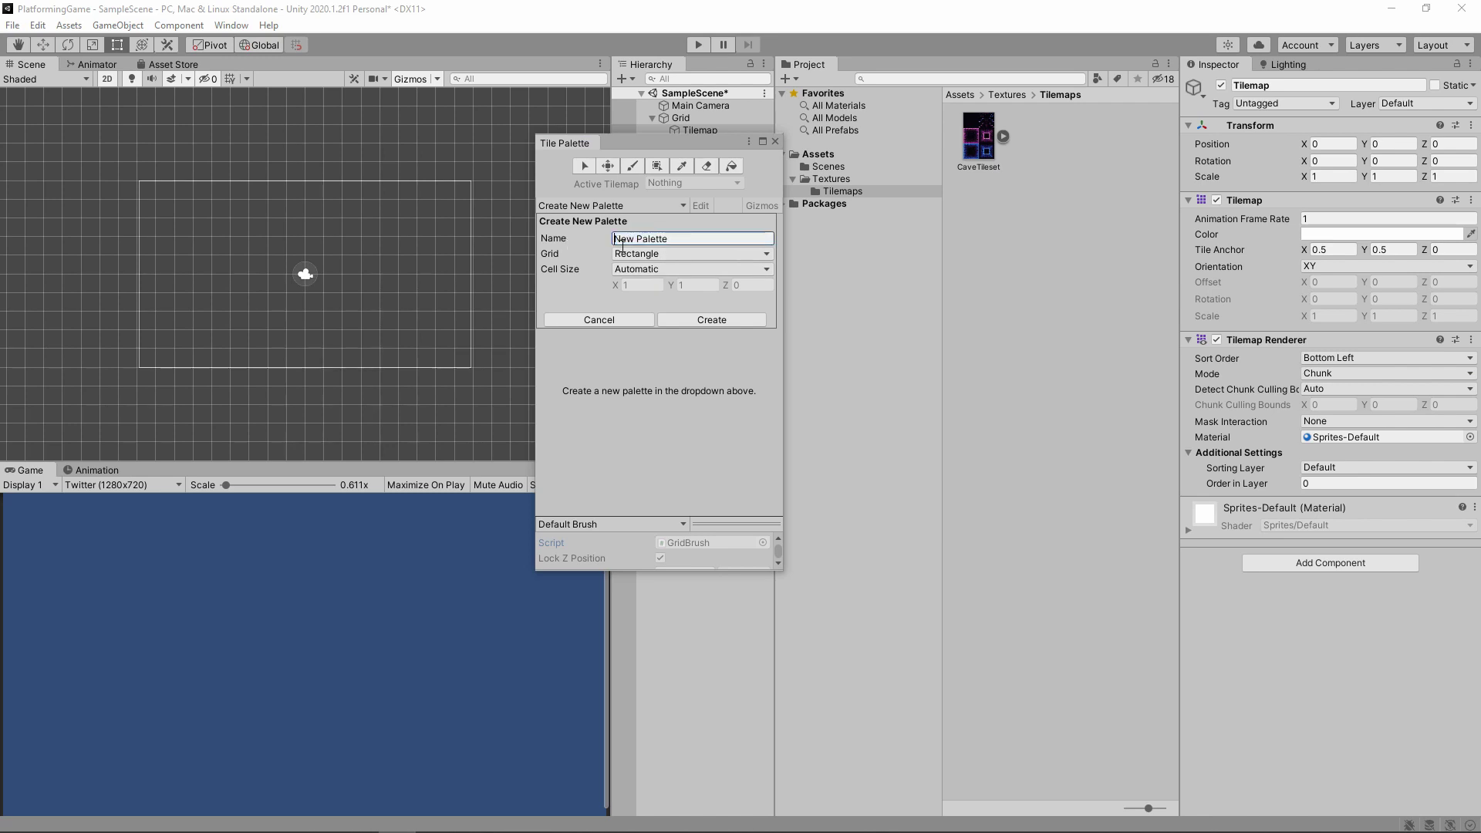
left_click_drag(669, 238, 606, 241)
type("Cave")
left_click(688, 315)
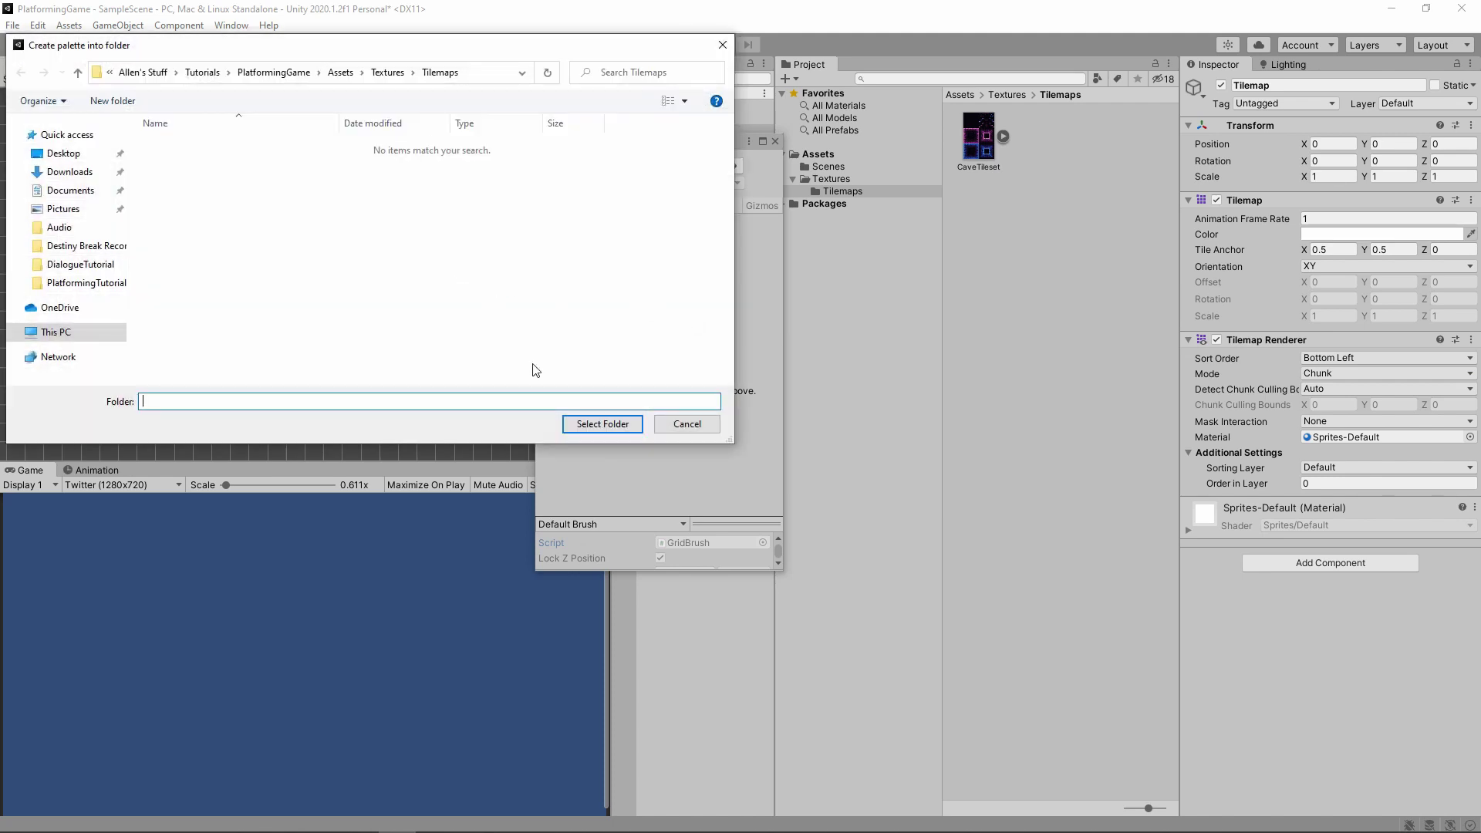
left_click(581, 425)
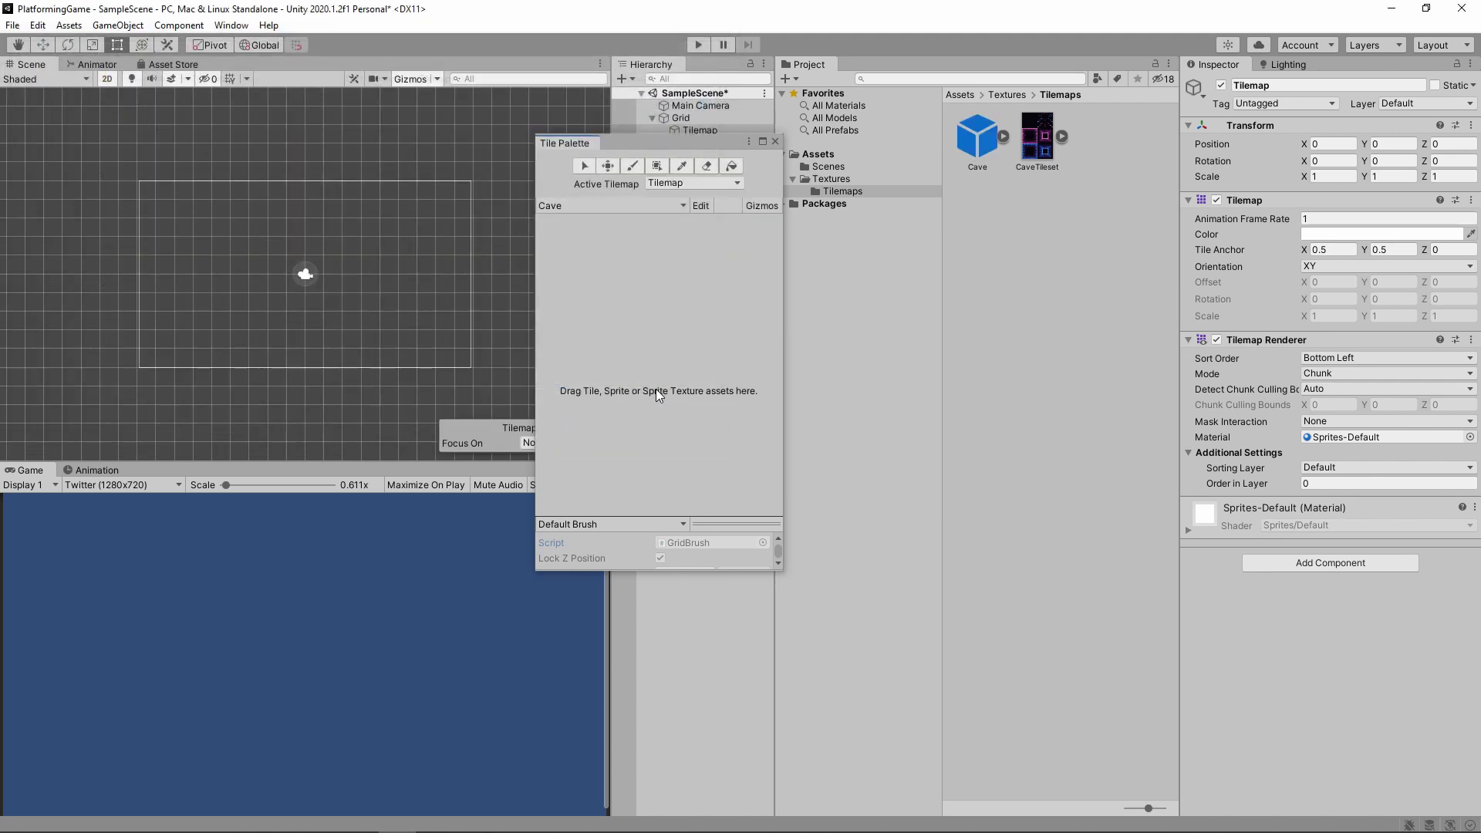
Drop CaveTileset into the Cave palette, generating its tiles into a new CaveTiles folder.
left_click_drag(1037, 139, 643, 289)
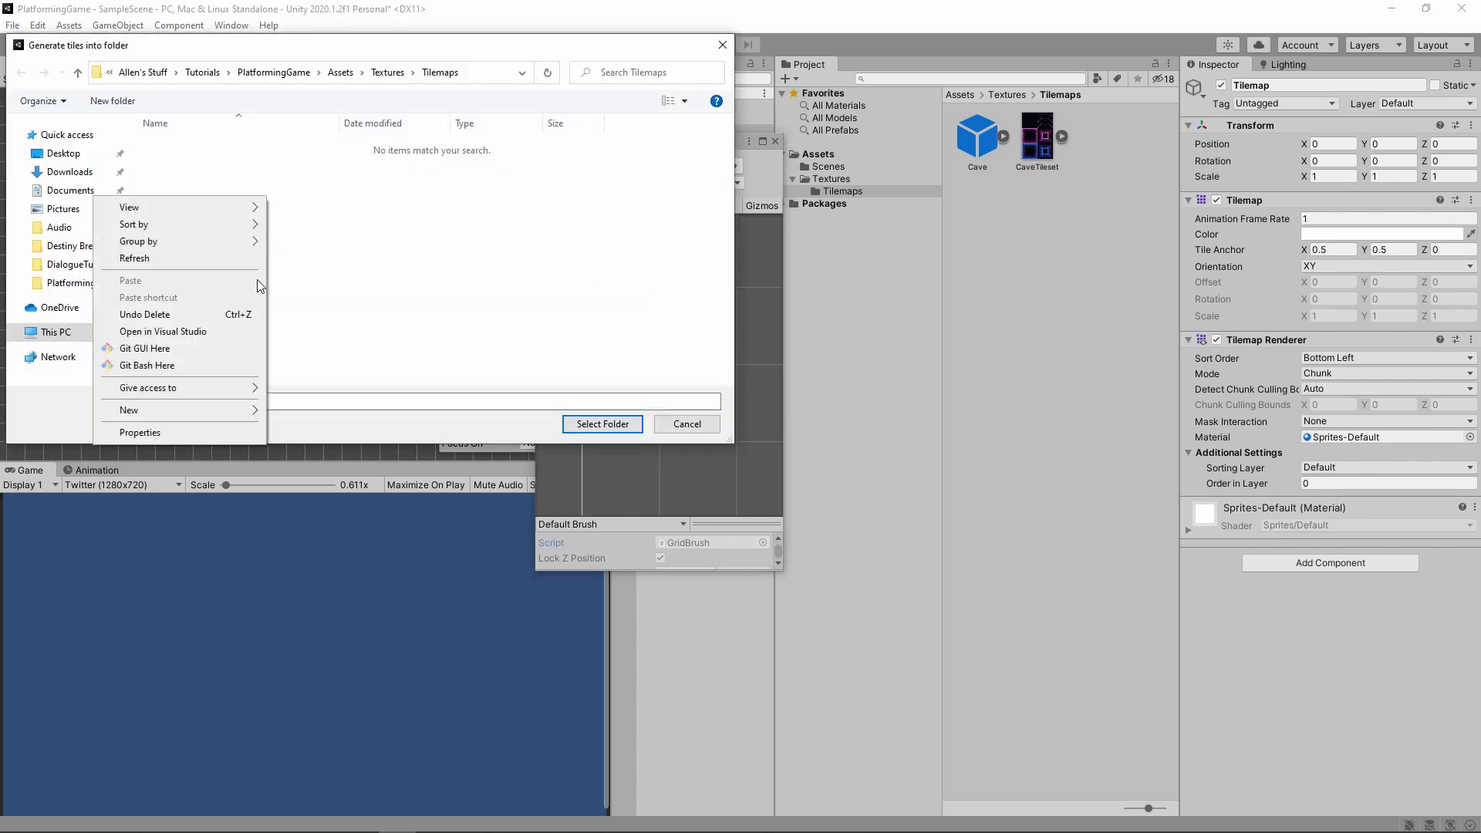
mouse_move(170, 411)
left_click(292, 409)
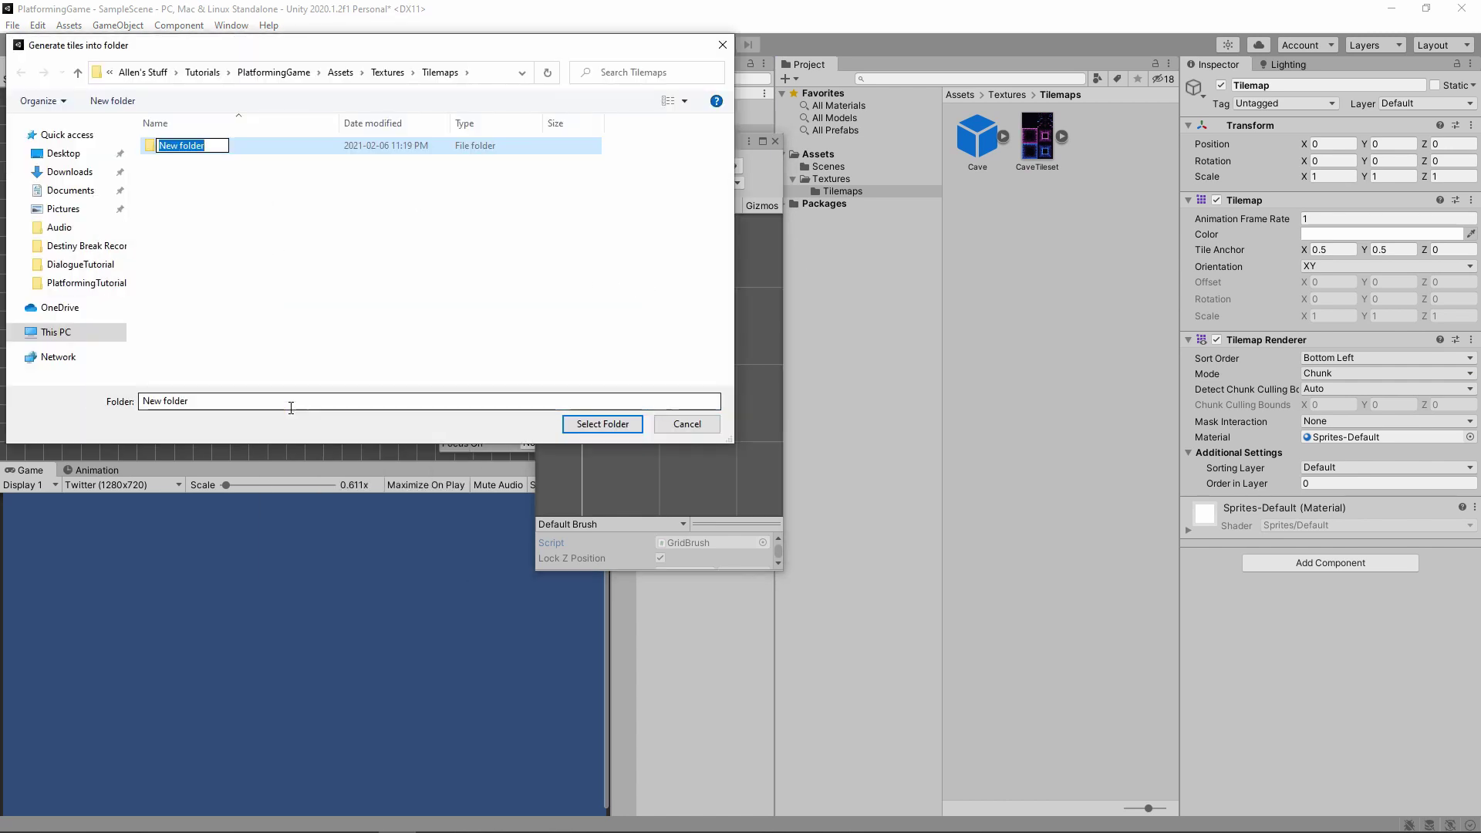
type("CaveTiles")
key("Return")
double_click(221, 154)
left_click(601, 423)
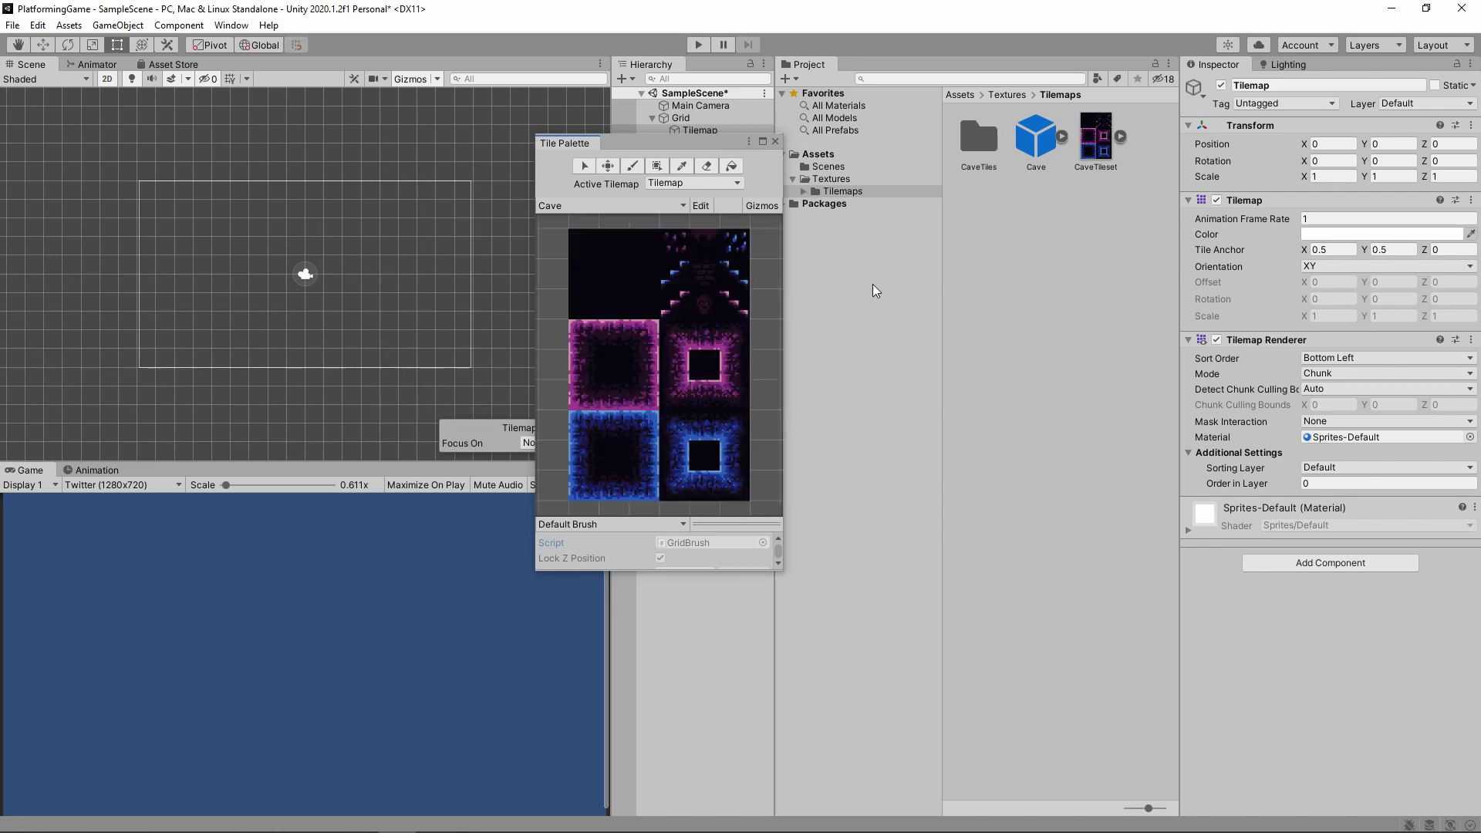
Browse the generated tiles in CaveTiles, including CaveTileset_19 and Cave Tileset_12.
double_click(980, 139)
left_click(985, 140)
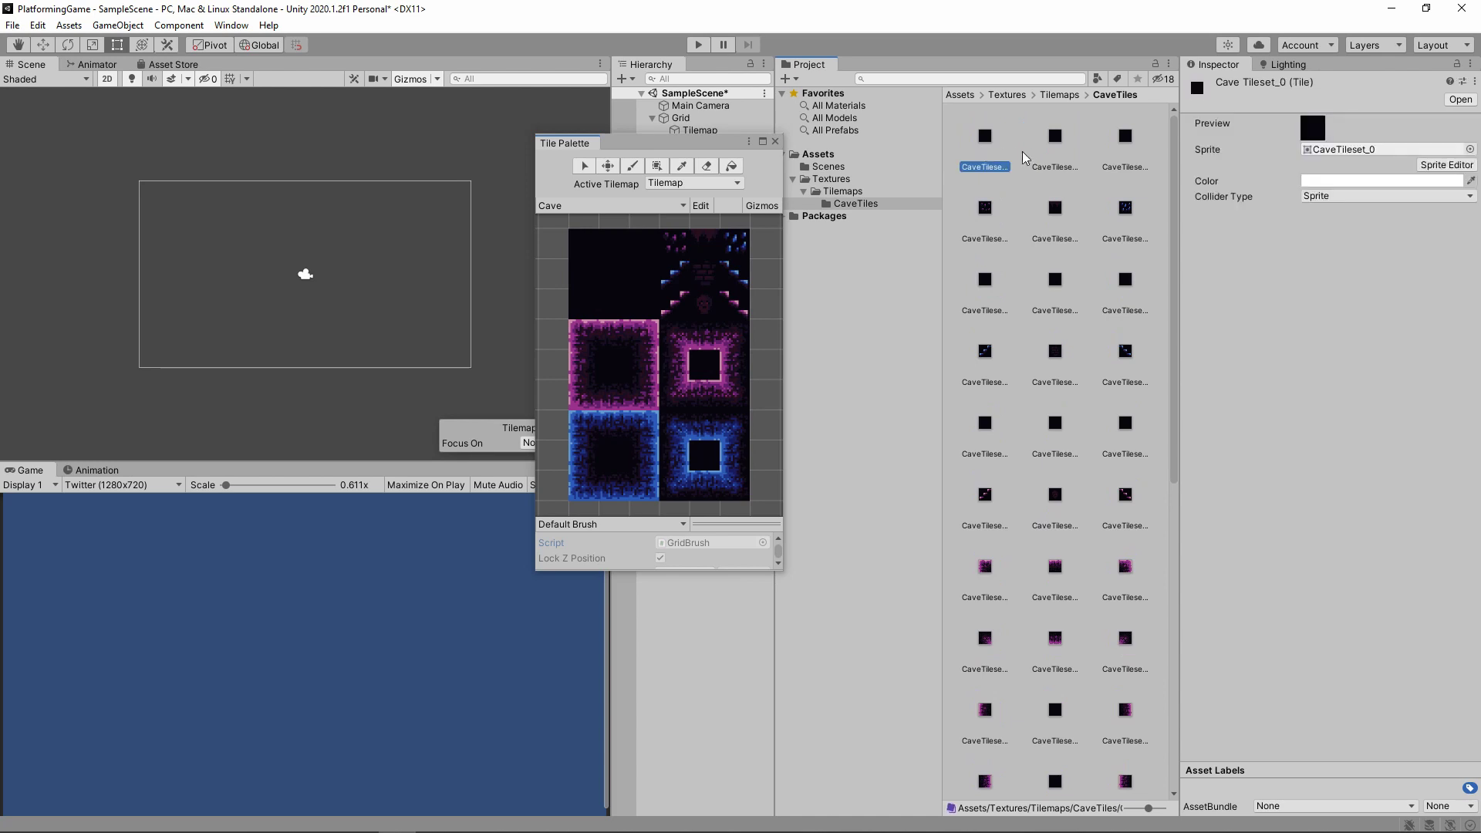
left_click(1032, 160)
left_click(1043, 467)
left_click(1123, 564)
left_click(1041, 568)
left_click(990, 429)
Pick the top-left palette tile, close the Tile Palette and select the Tilemap.
left_click(594, 255)
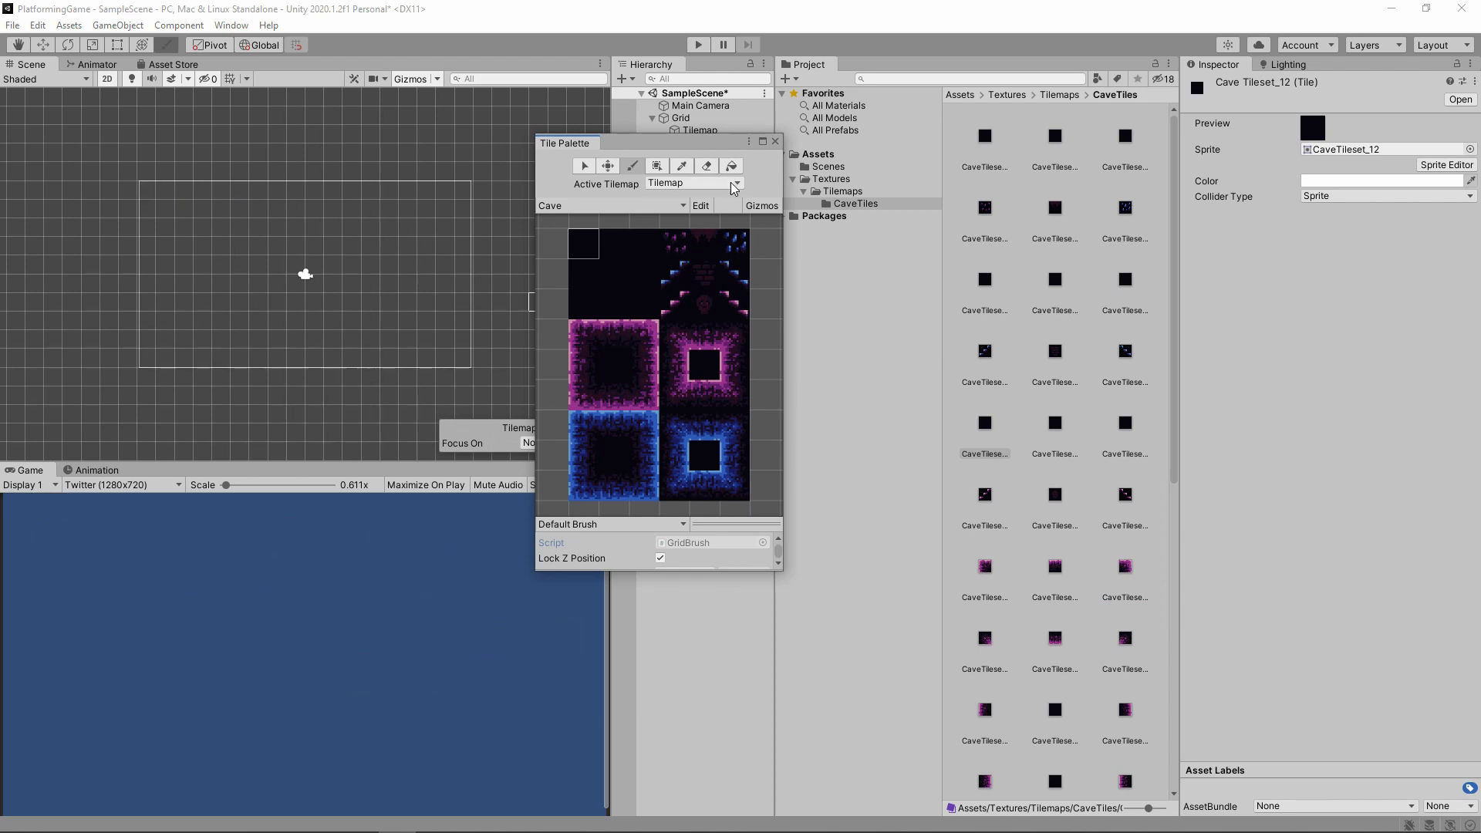
left_click(775, 141)
left_click(686, 133)
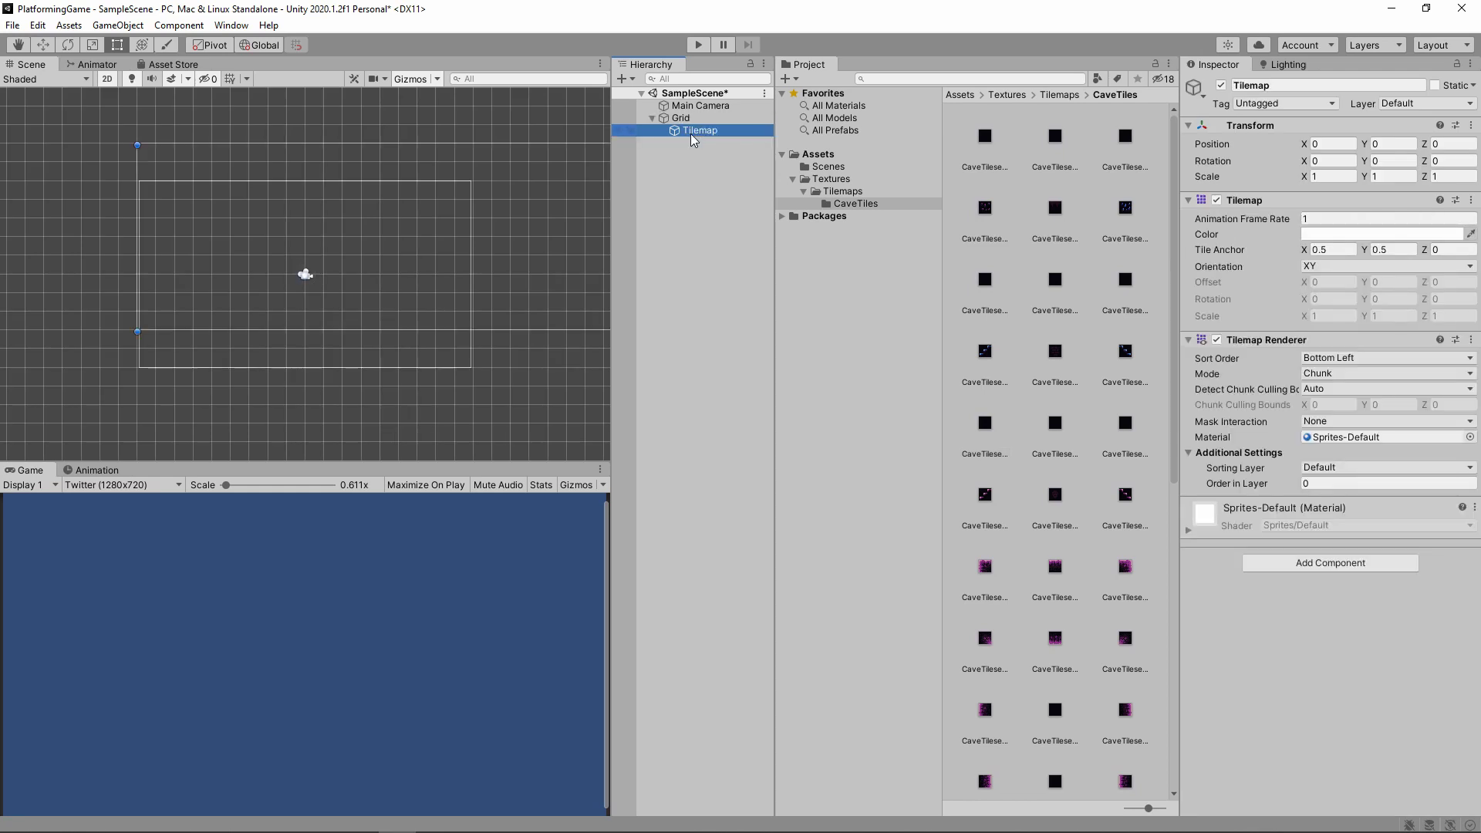
Rename the existing tilemap to Background.
left_click(692, 133)
type("Backgr")
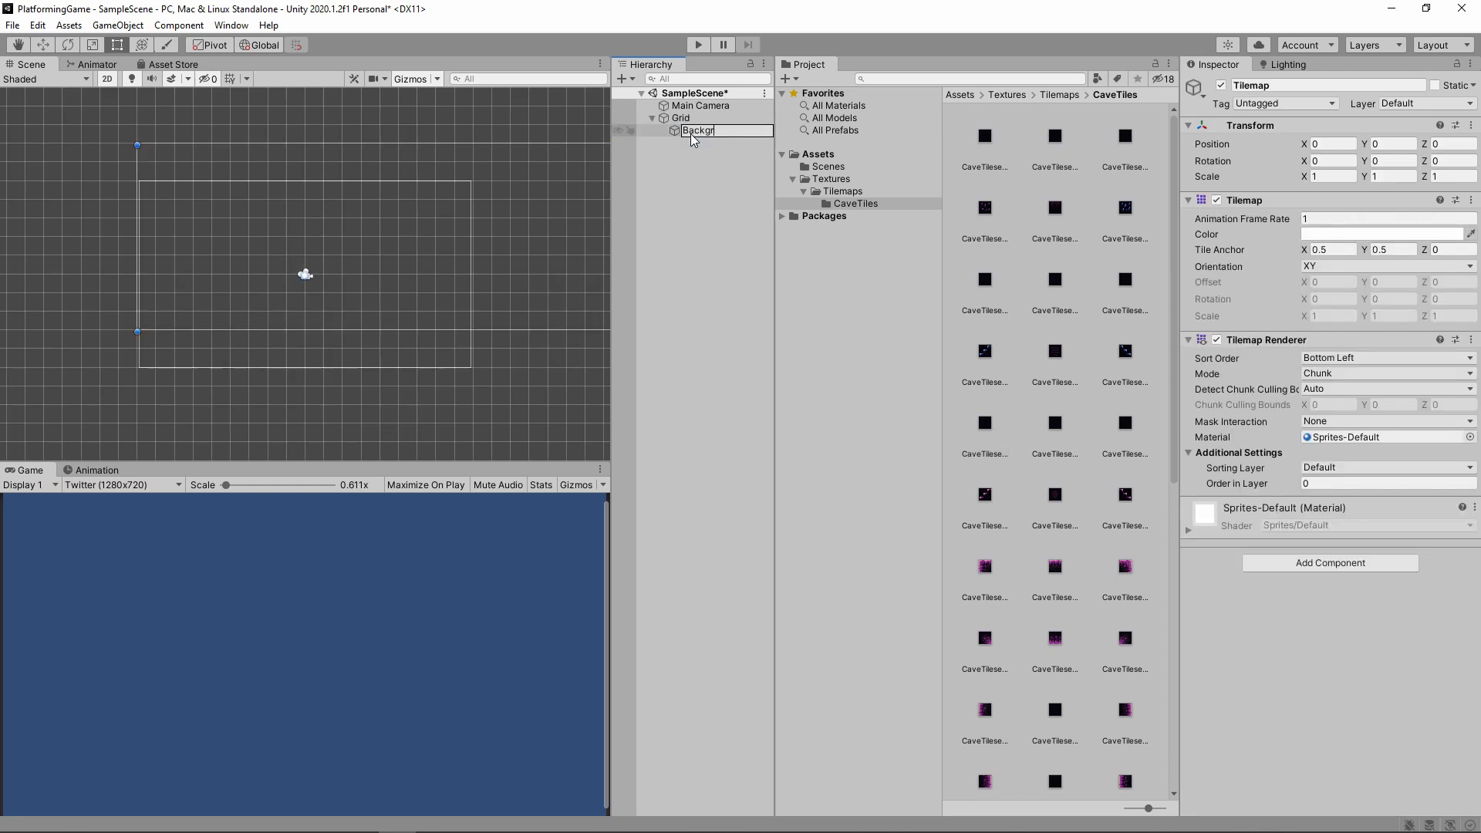
type("ound")
key("Return")
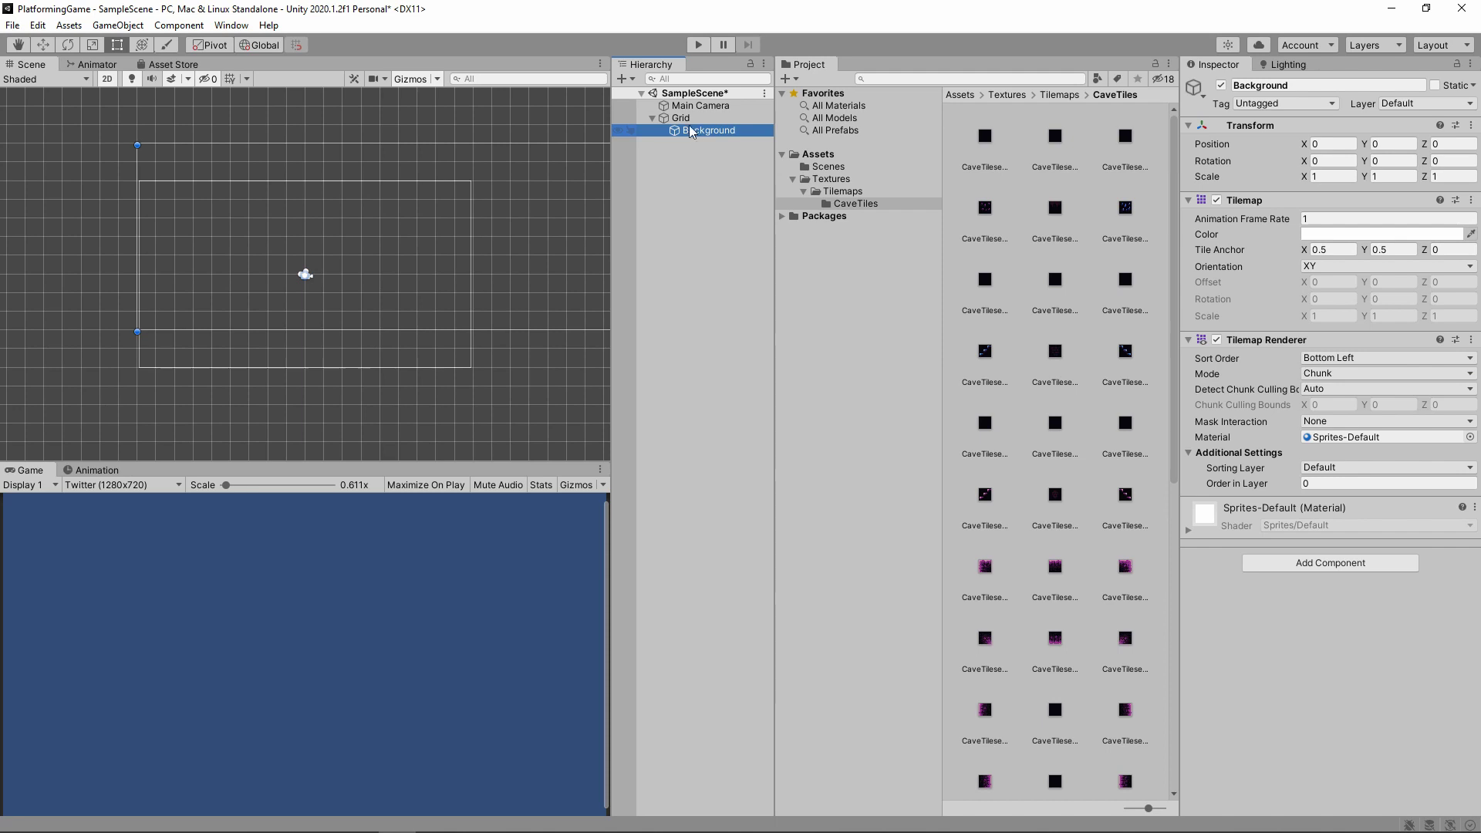
Add a Foreground tilemap under the Grid and set its Order in Layer to 1.
right_click(686, 119)
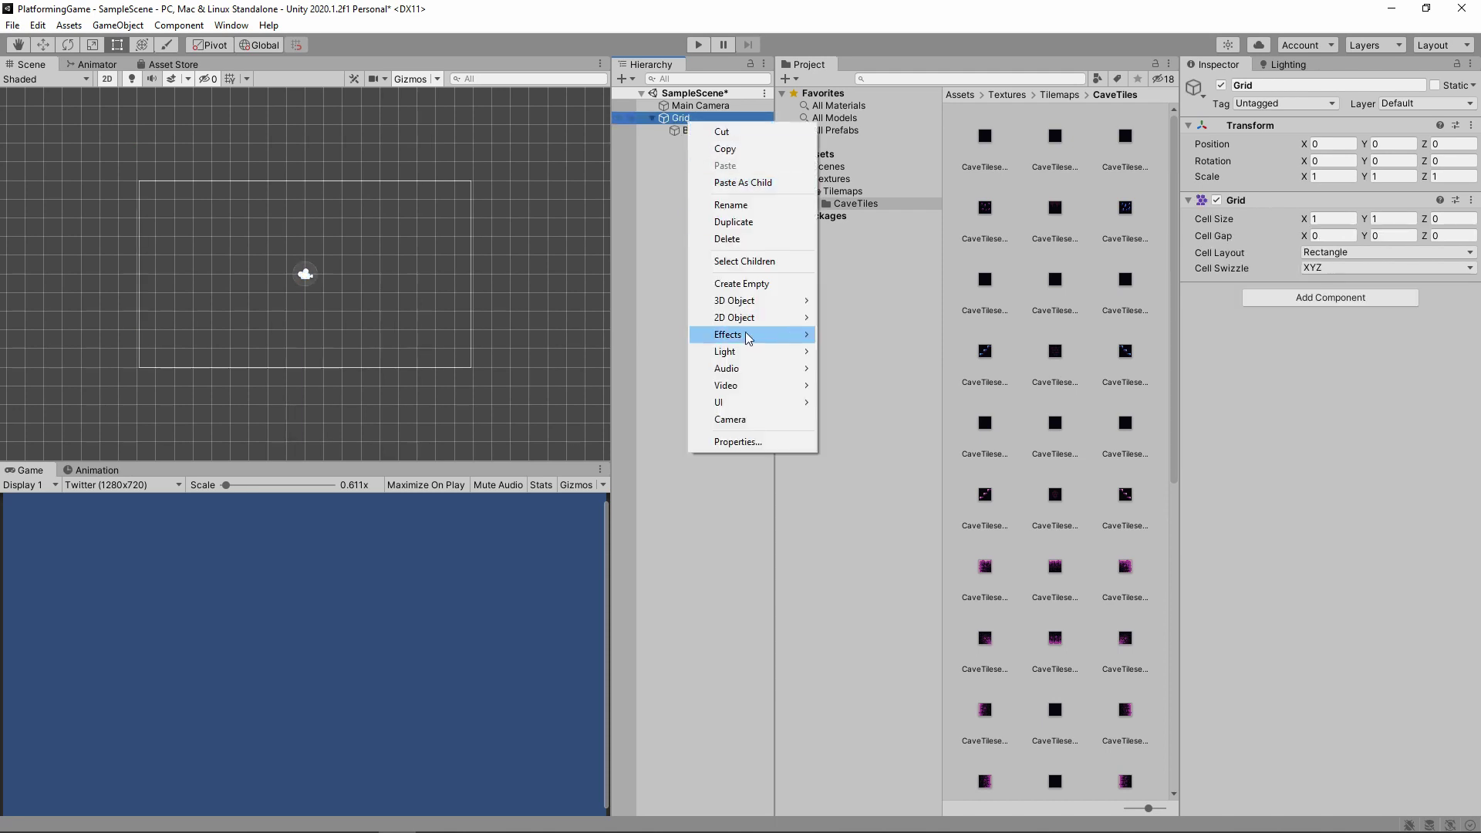
mouse_move(754, 319)
left_click(861, 353)
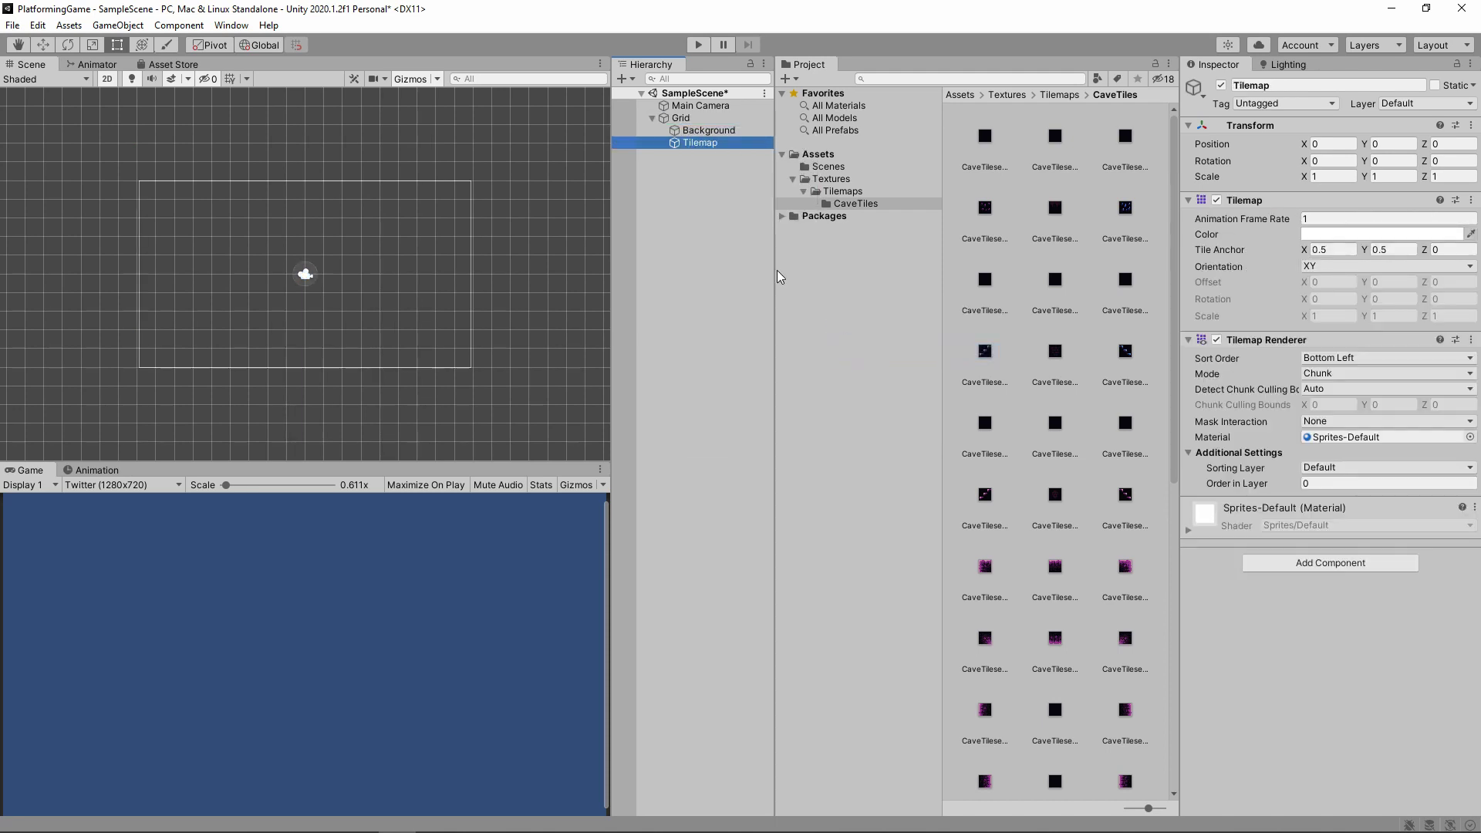
type("Foreground")
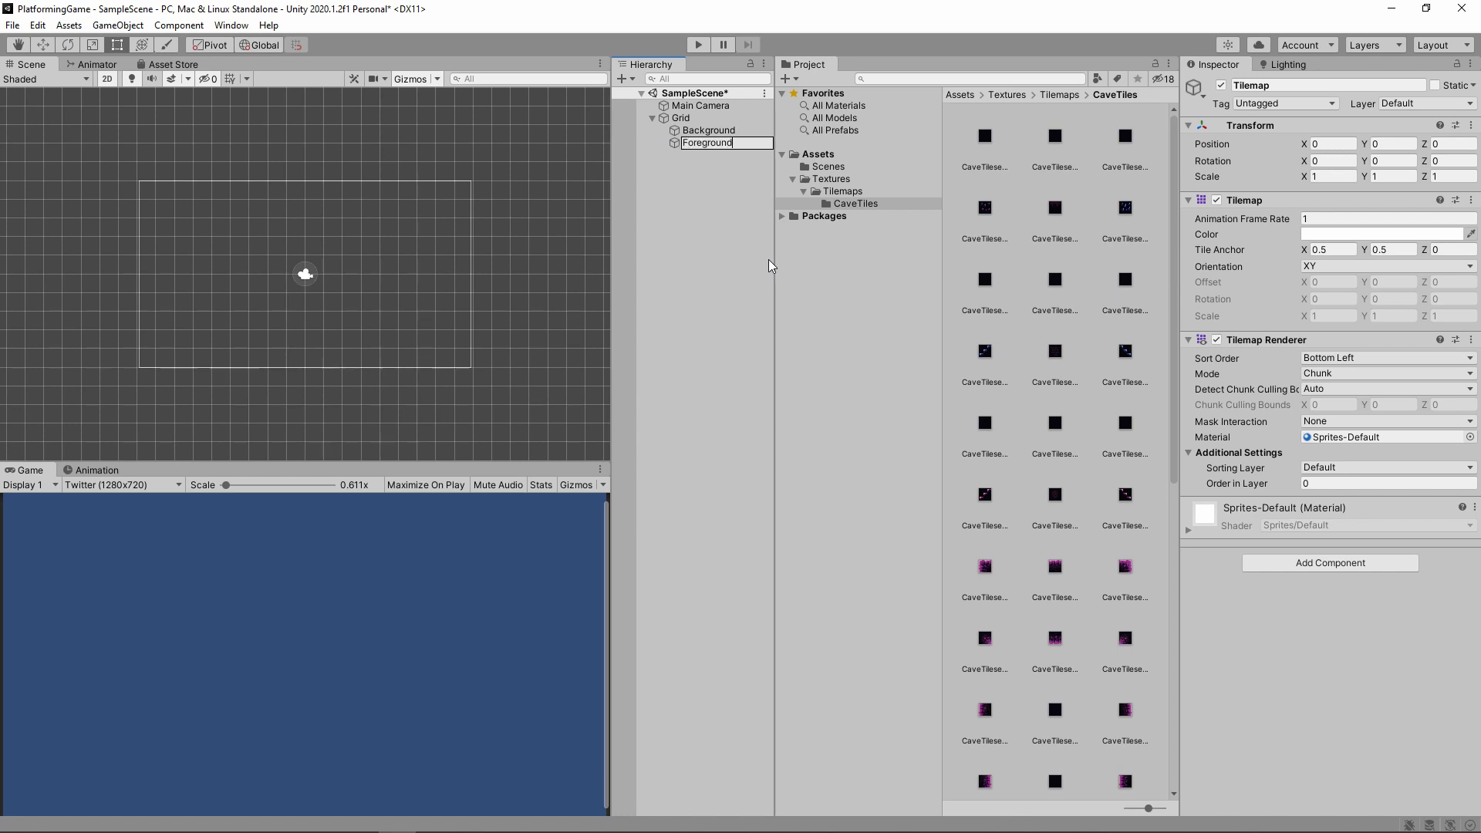
key("Return")
left_click(1311, 484)
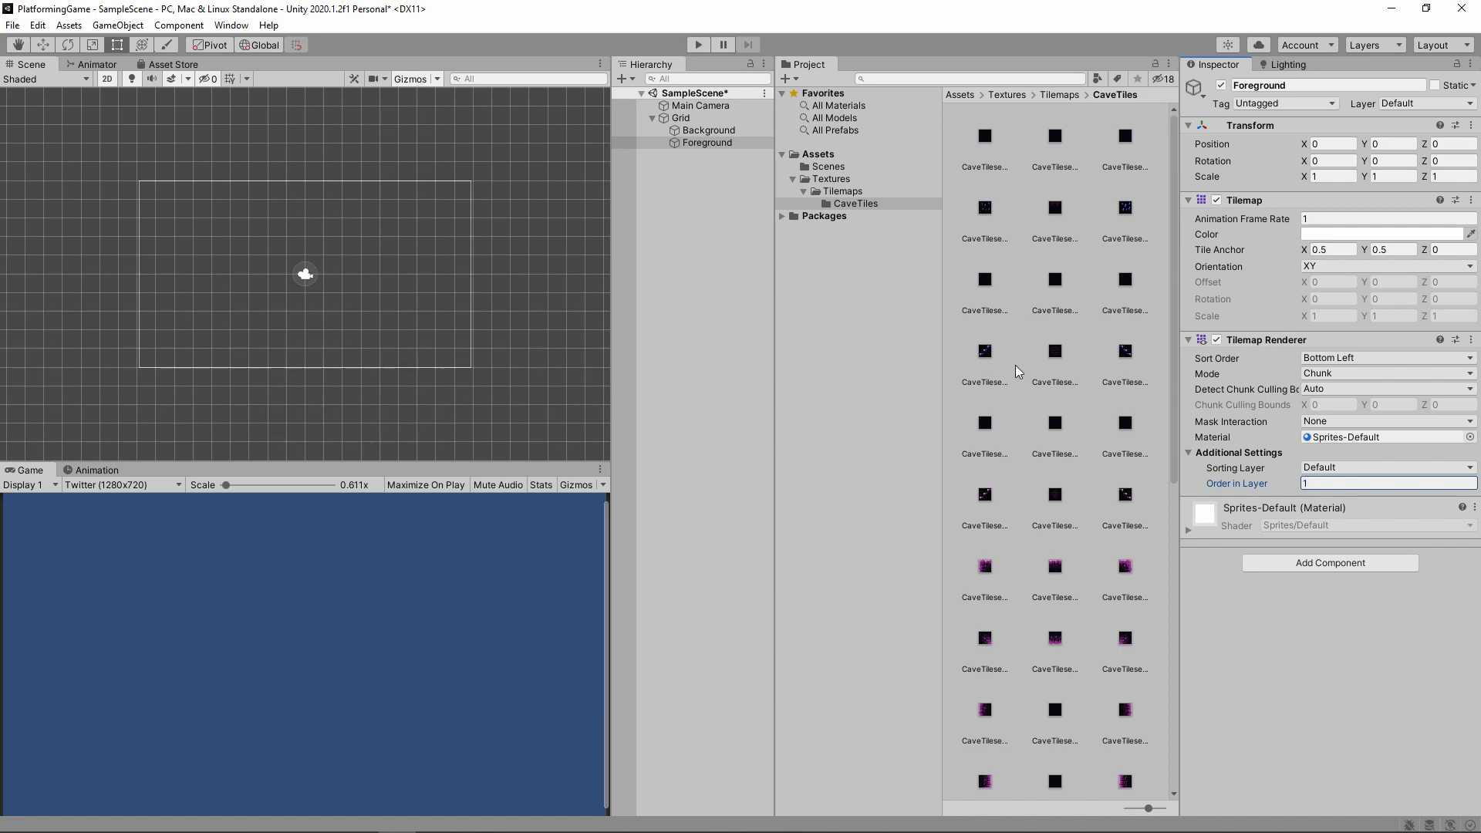
Open the Tile Palette window from Window > 2D and shift it slightly left.
left_click(232, 26)
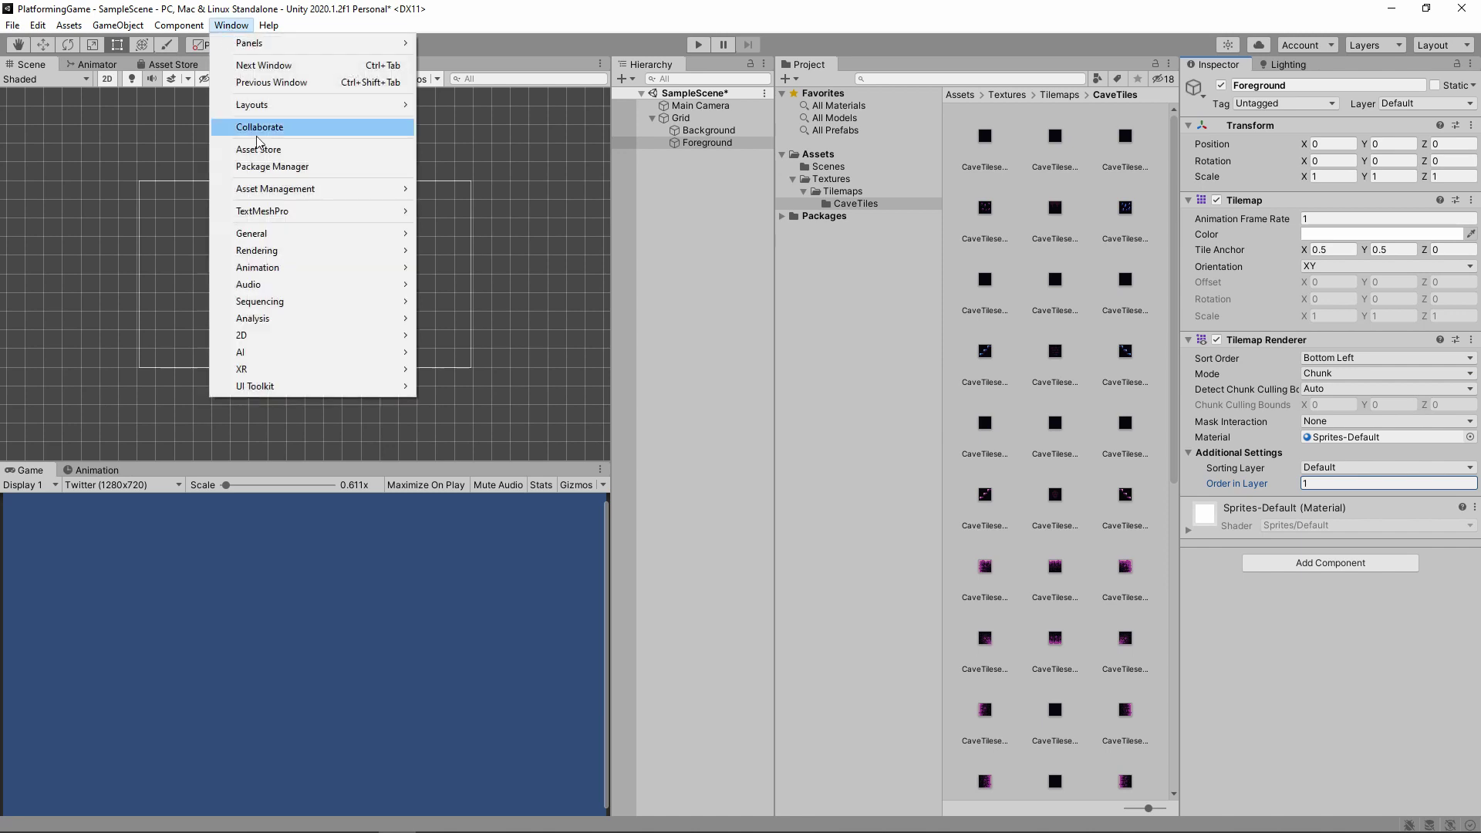
mouse_move(323, 336)
left_click(460, 370)
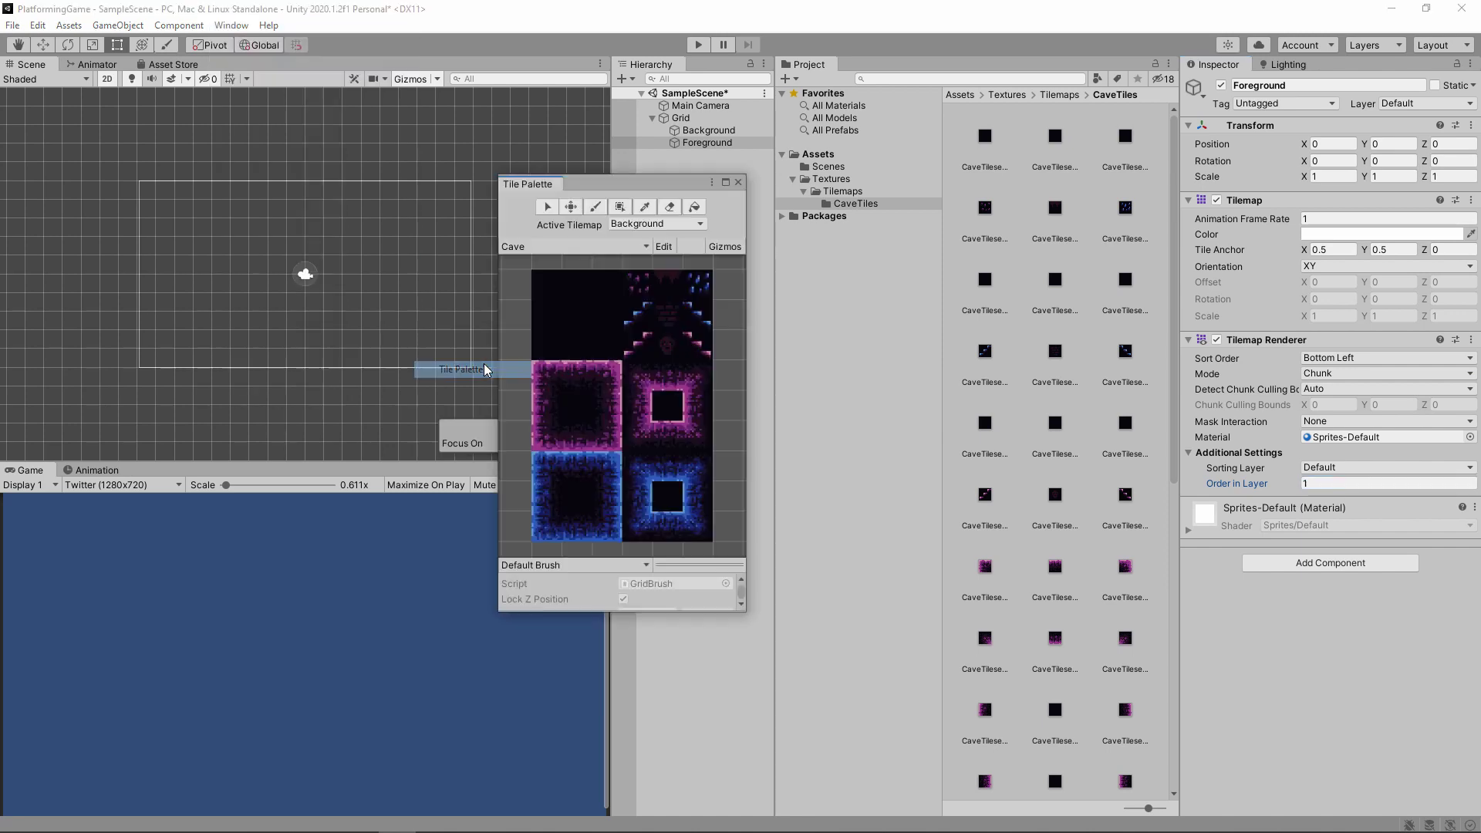
left_click_drag(594, 184, 827, 170)
Box-fill the camera area on Background with the dark cave tile, then target Foreground.
left_click(729, 132)
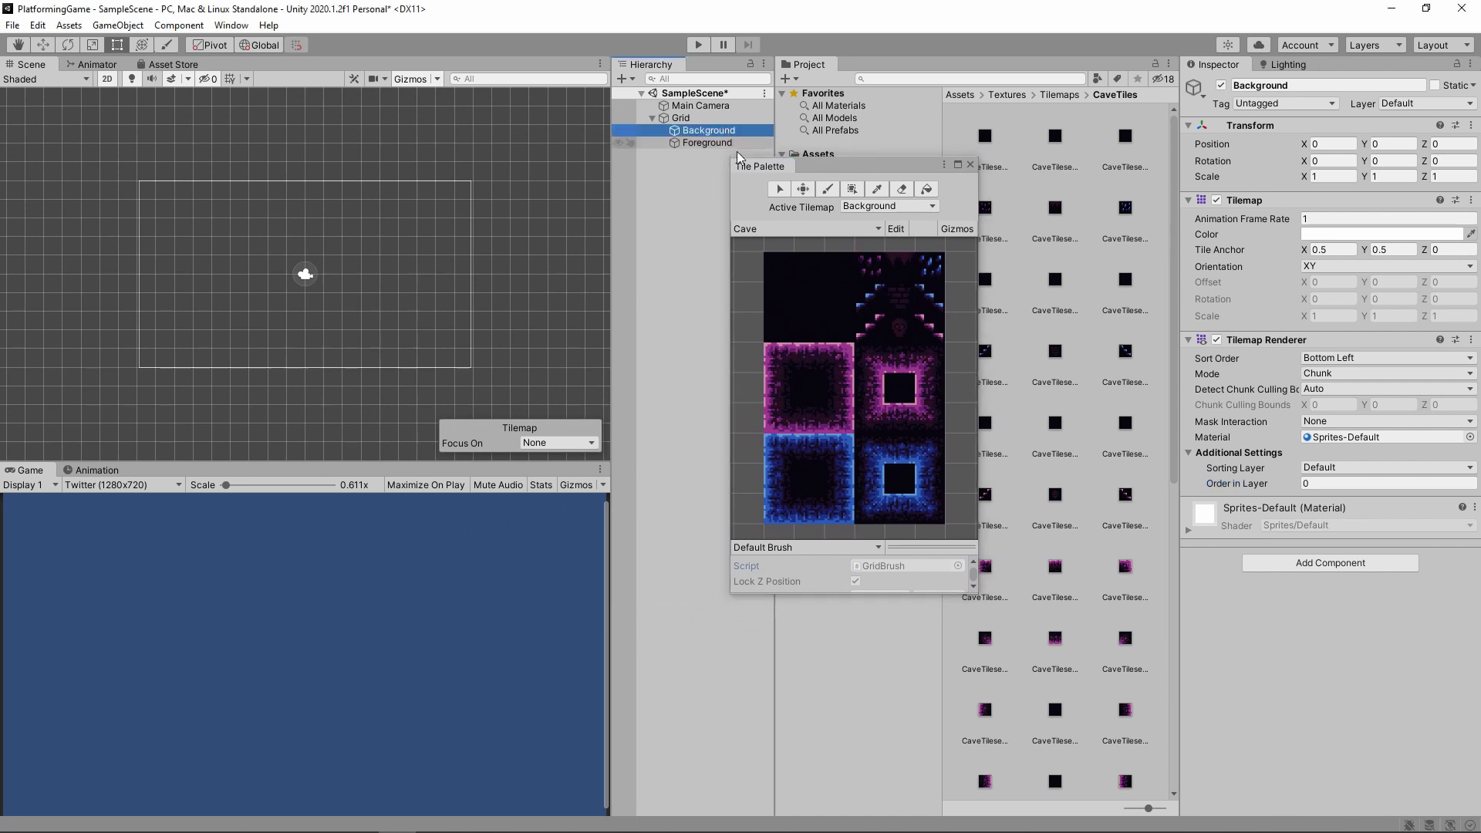
left_click(779, 270)
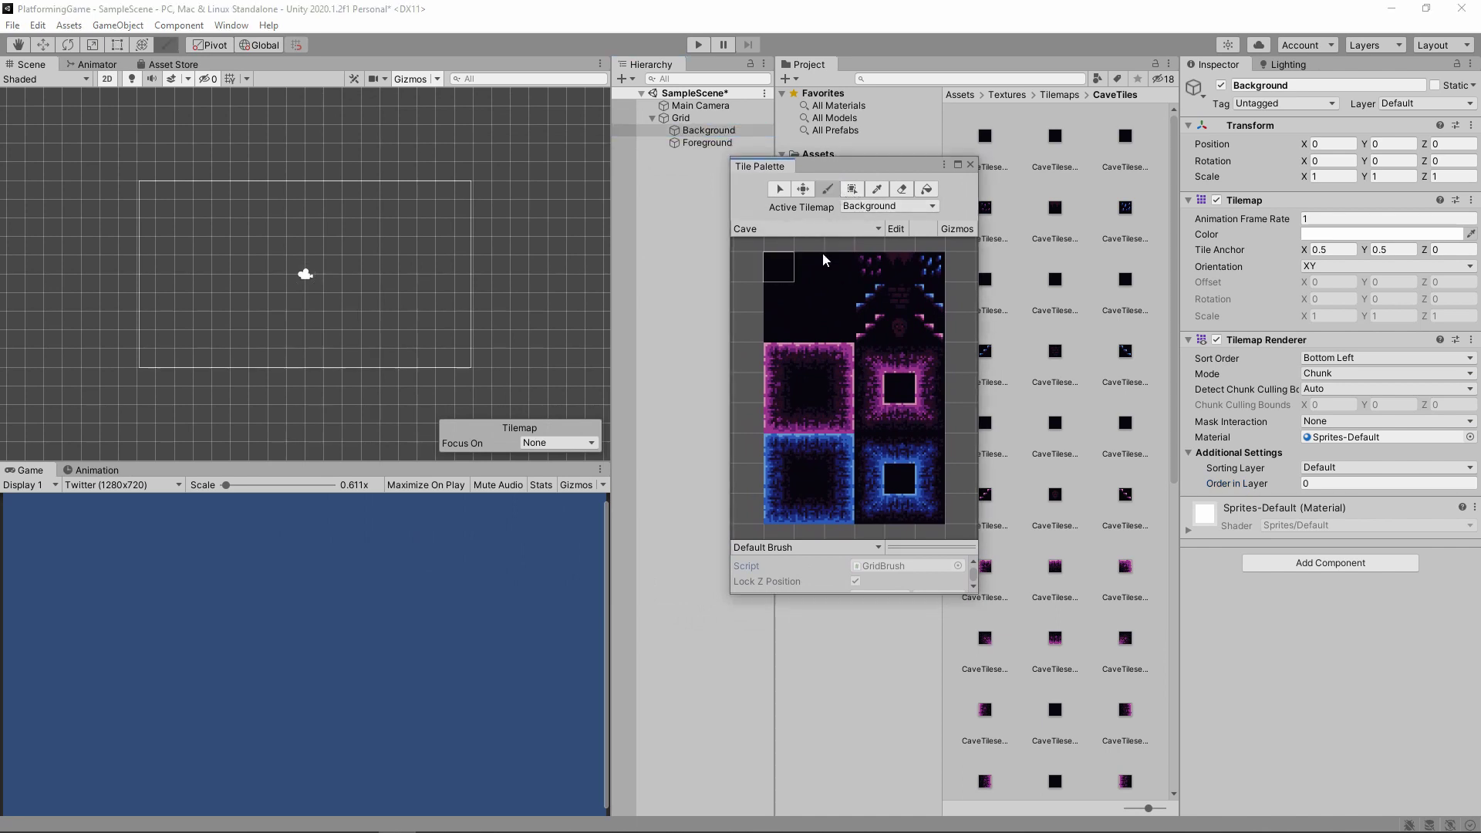
left_click(852, 189)
left_click_drag(146, 190, 461, 362)
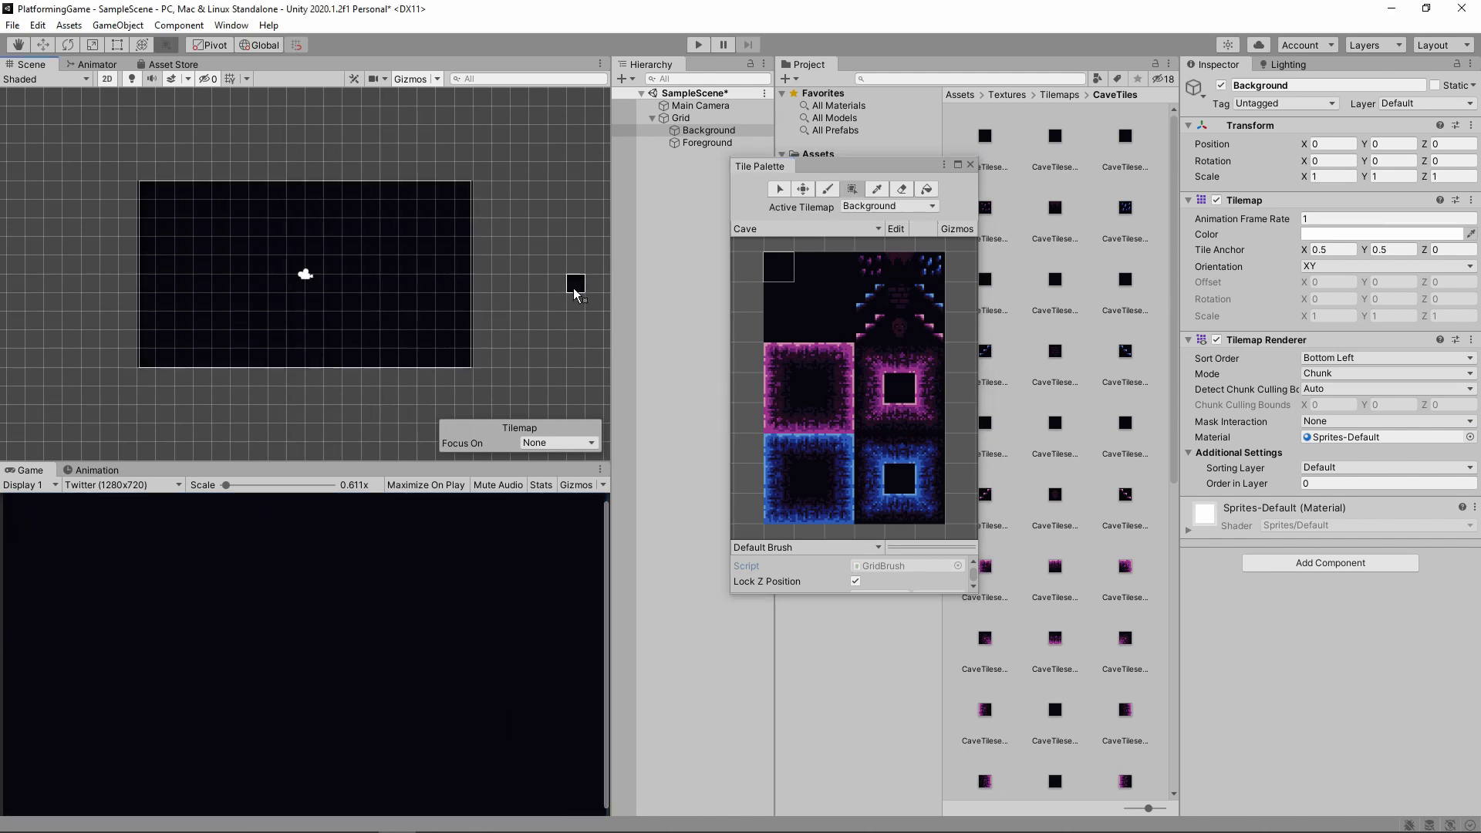
left_click(699, 145)
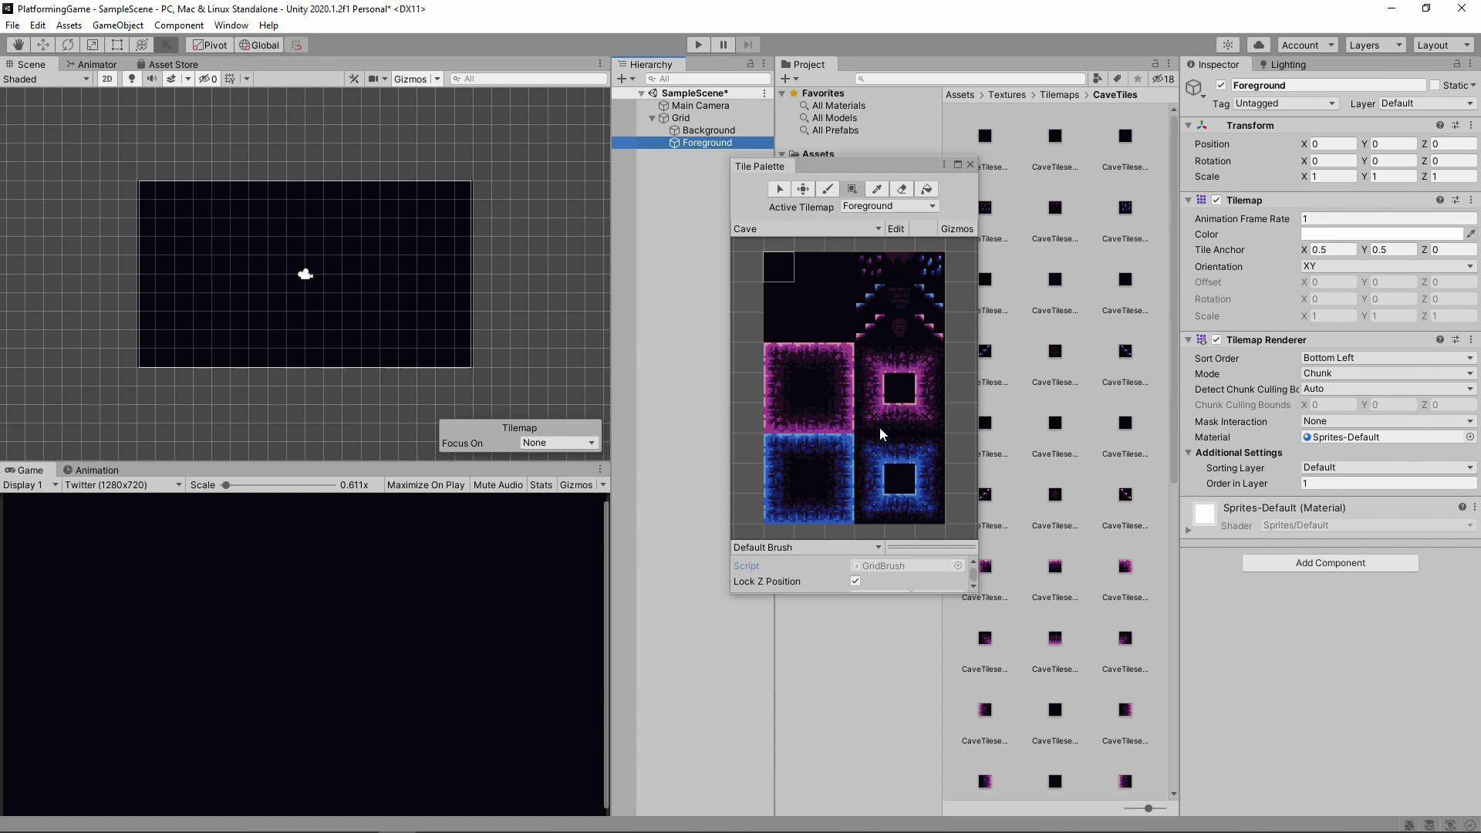
Paint pink cave wall tiles down the left and right edges.
left_click(876, 391)
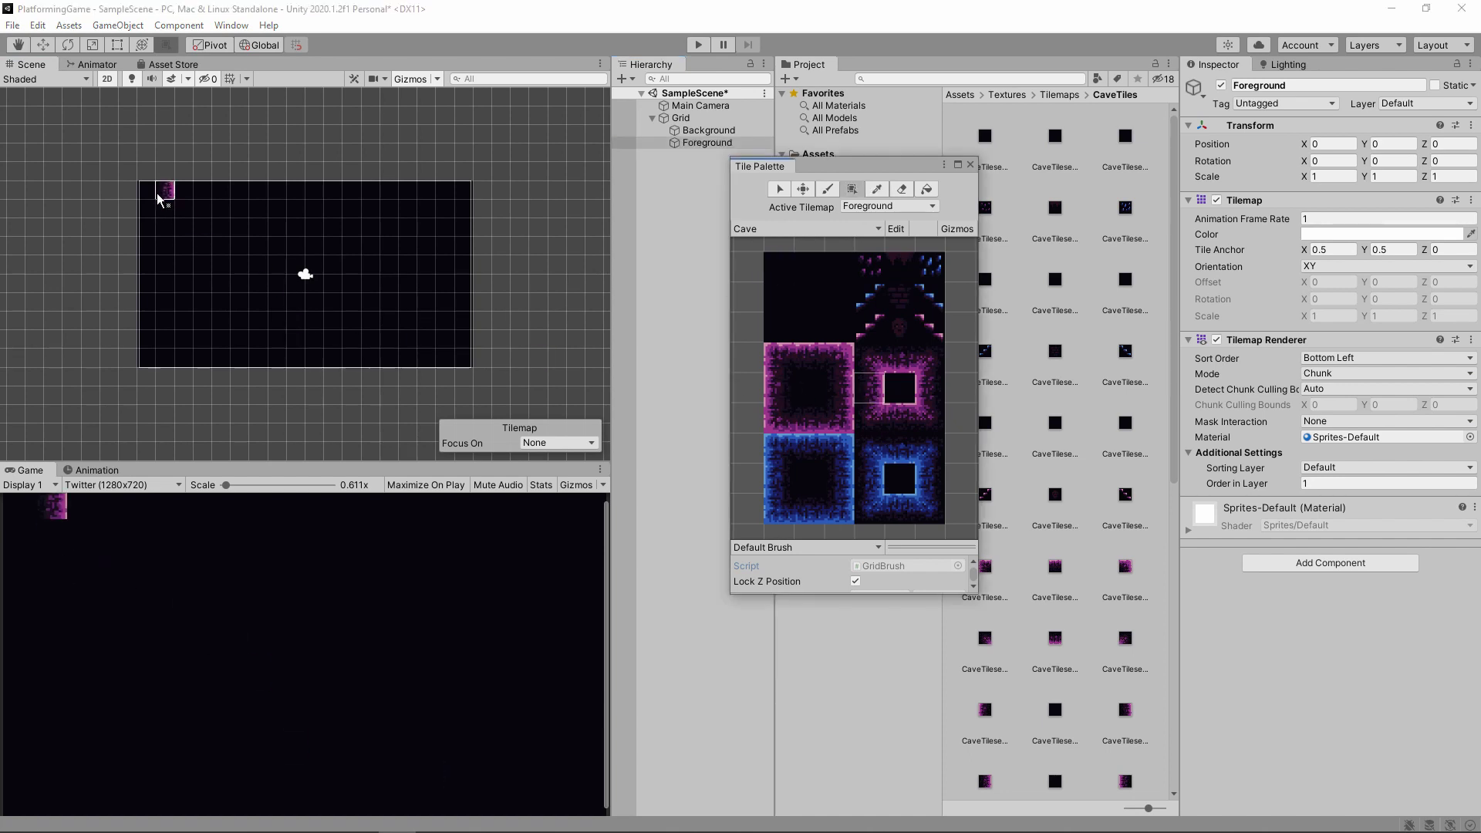
left_click_drag(157, 198, 143, 326)
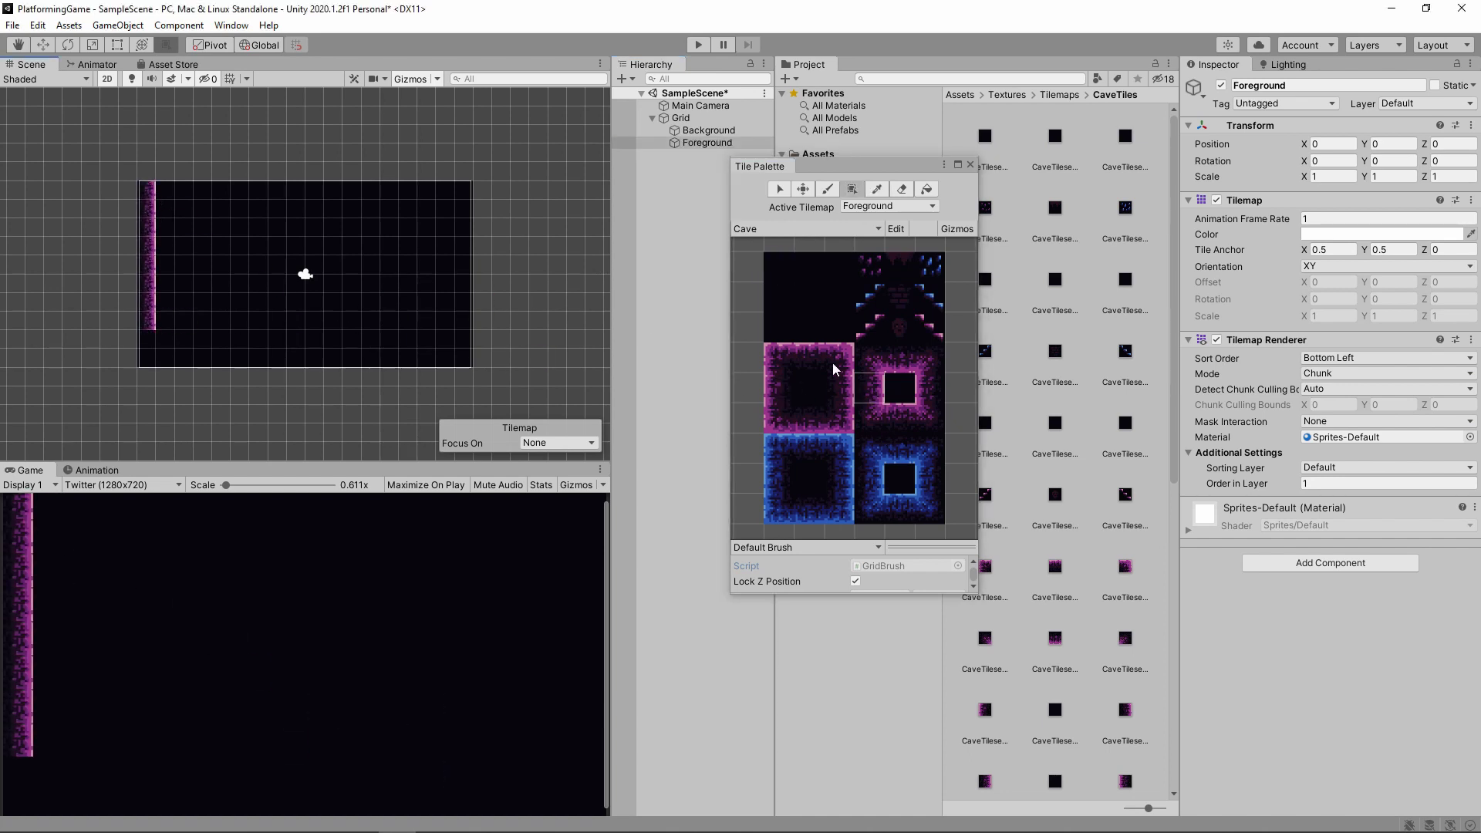
left_click(928, 388)
left_click_drag(464, 187, 457, 324)
Add pink lower corner tiles and paint a pink floor row along the bottom.
left_click(930, 417)
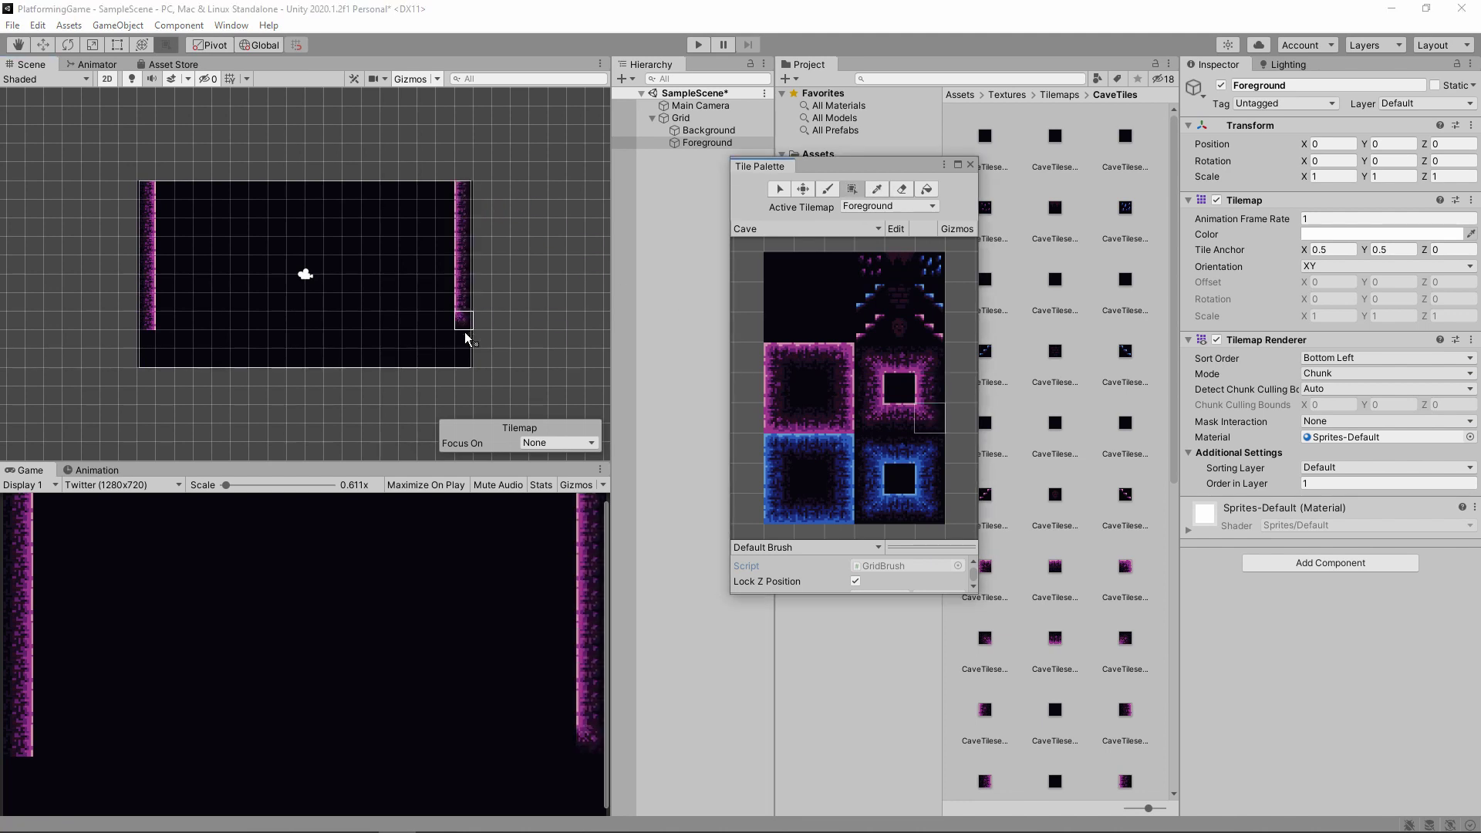
left_click(870, 417)
left_click(186, 361)
left_click(146, 342)
left_click(898, 420)
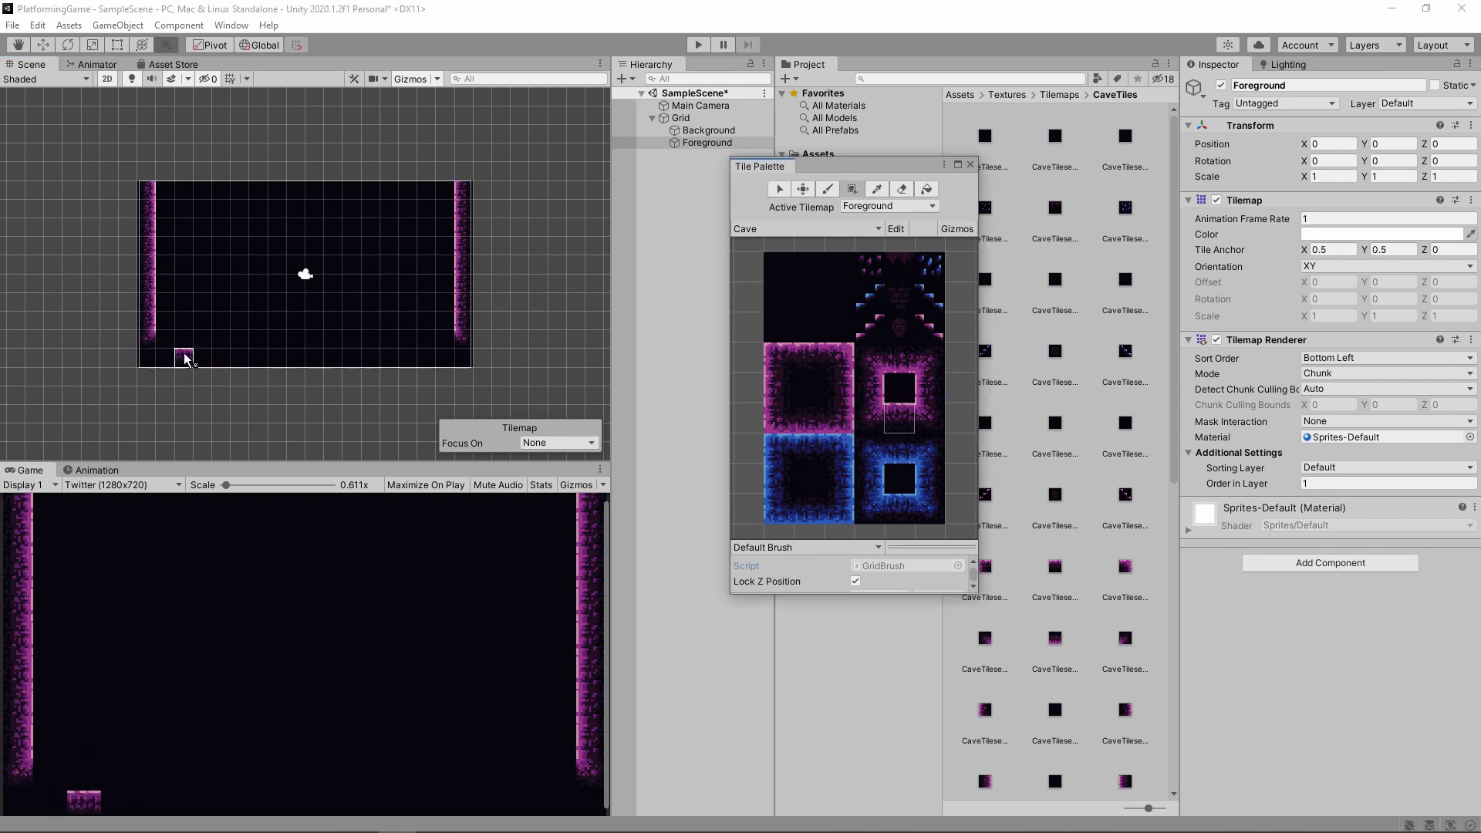
mouse_move(174, 351)
left_mouse_down()
mouse_move(232, 337)
mouse_move(445, 345)
left_mouse_up()
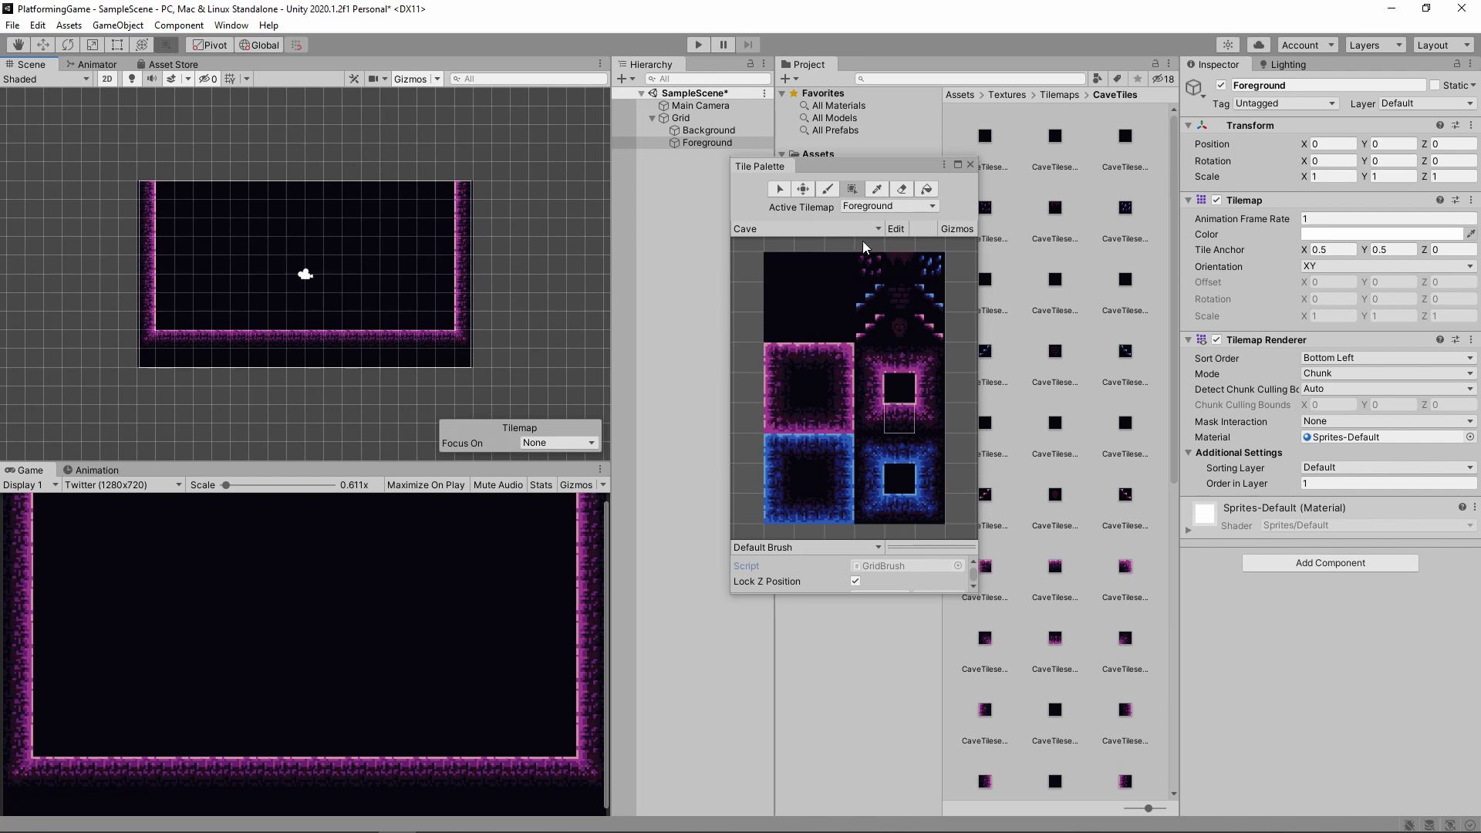
left_click(893, 206)
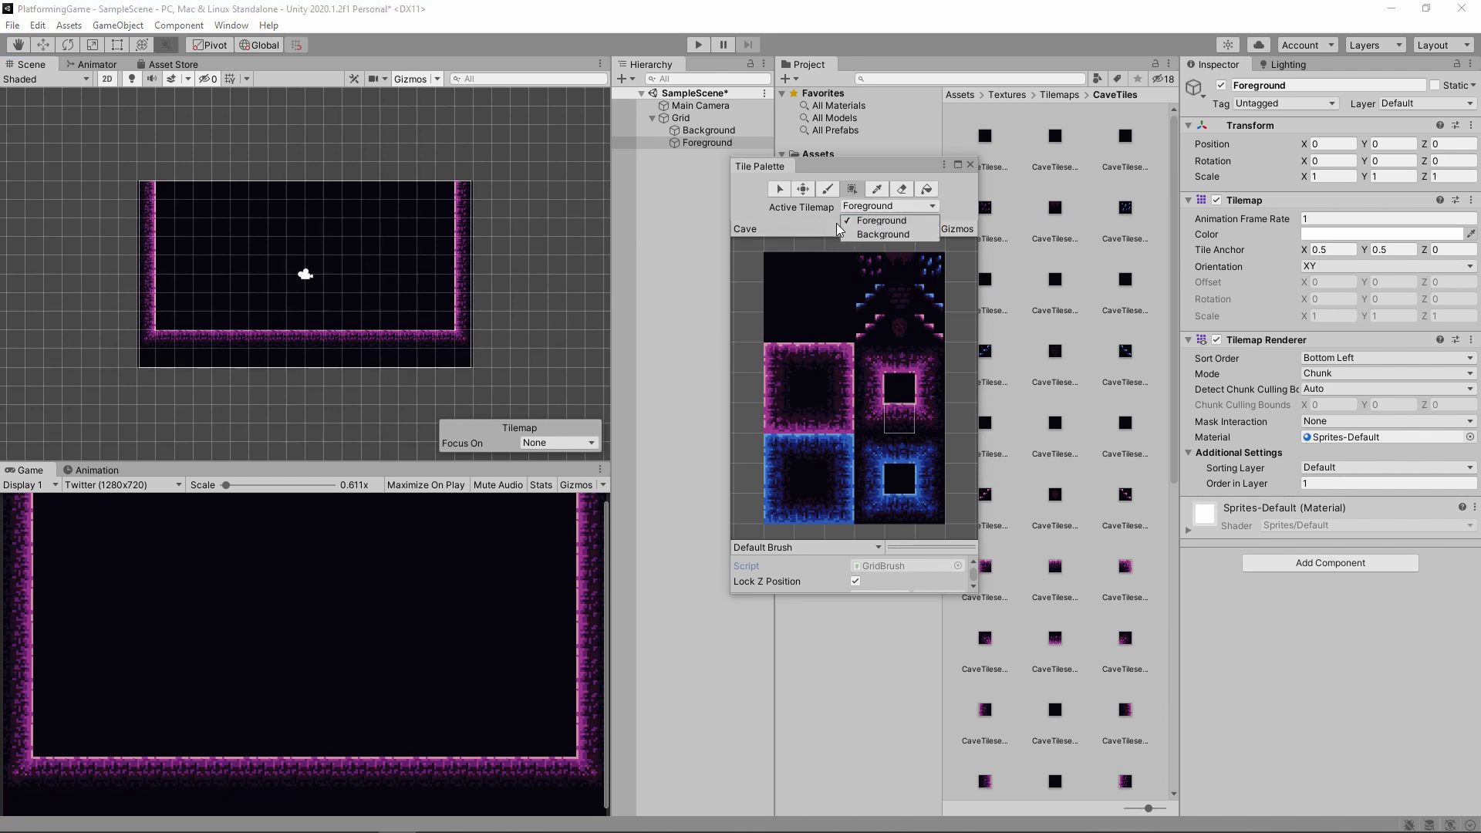
Switch painting to the Background tilemap and place two faint brick tiles above the floor.
left_click(866, 209)
left_click(869, 207)
left_click(876, 235)
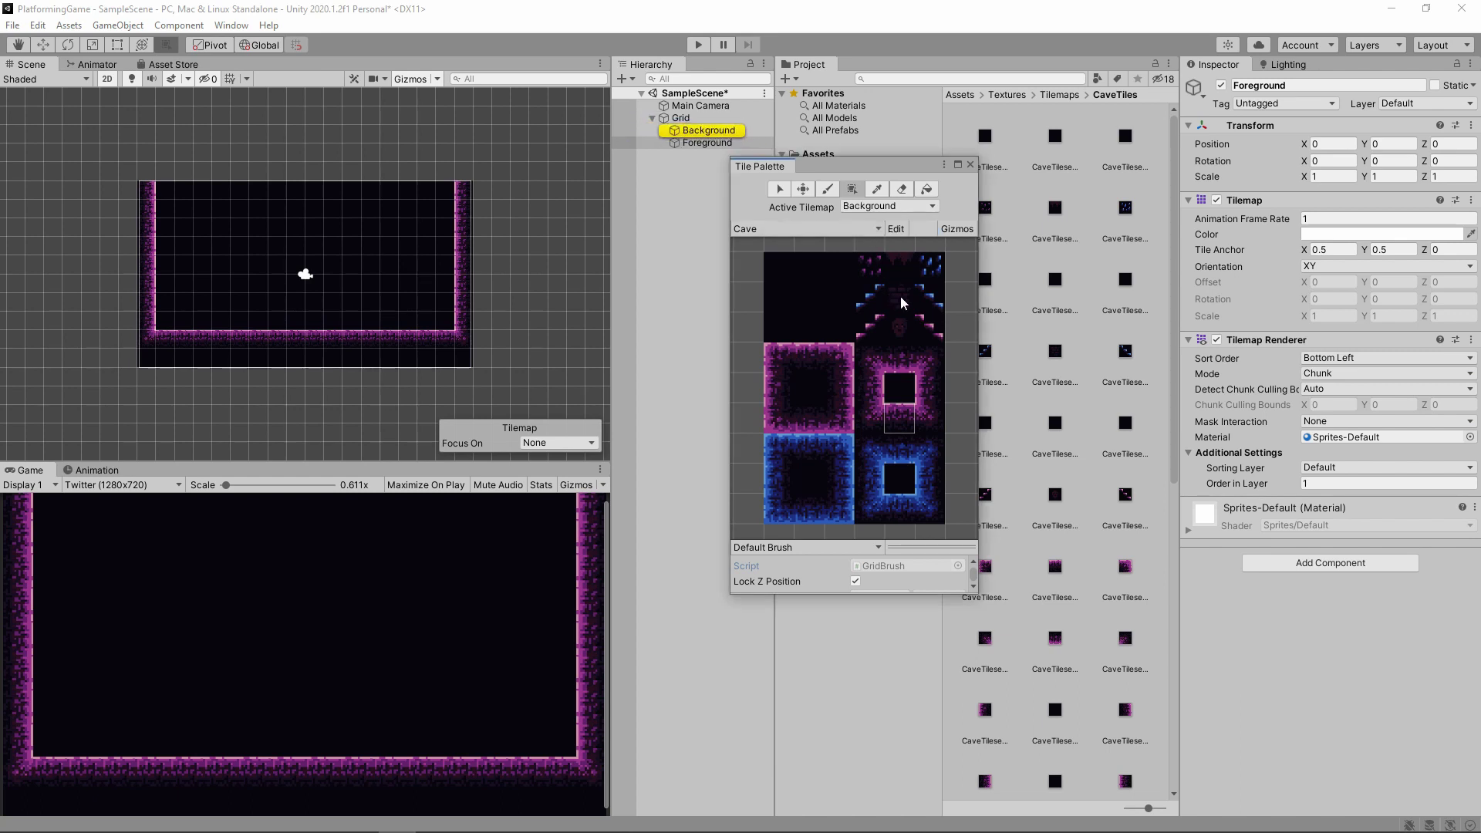
left_click(903, 302)
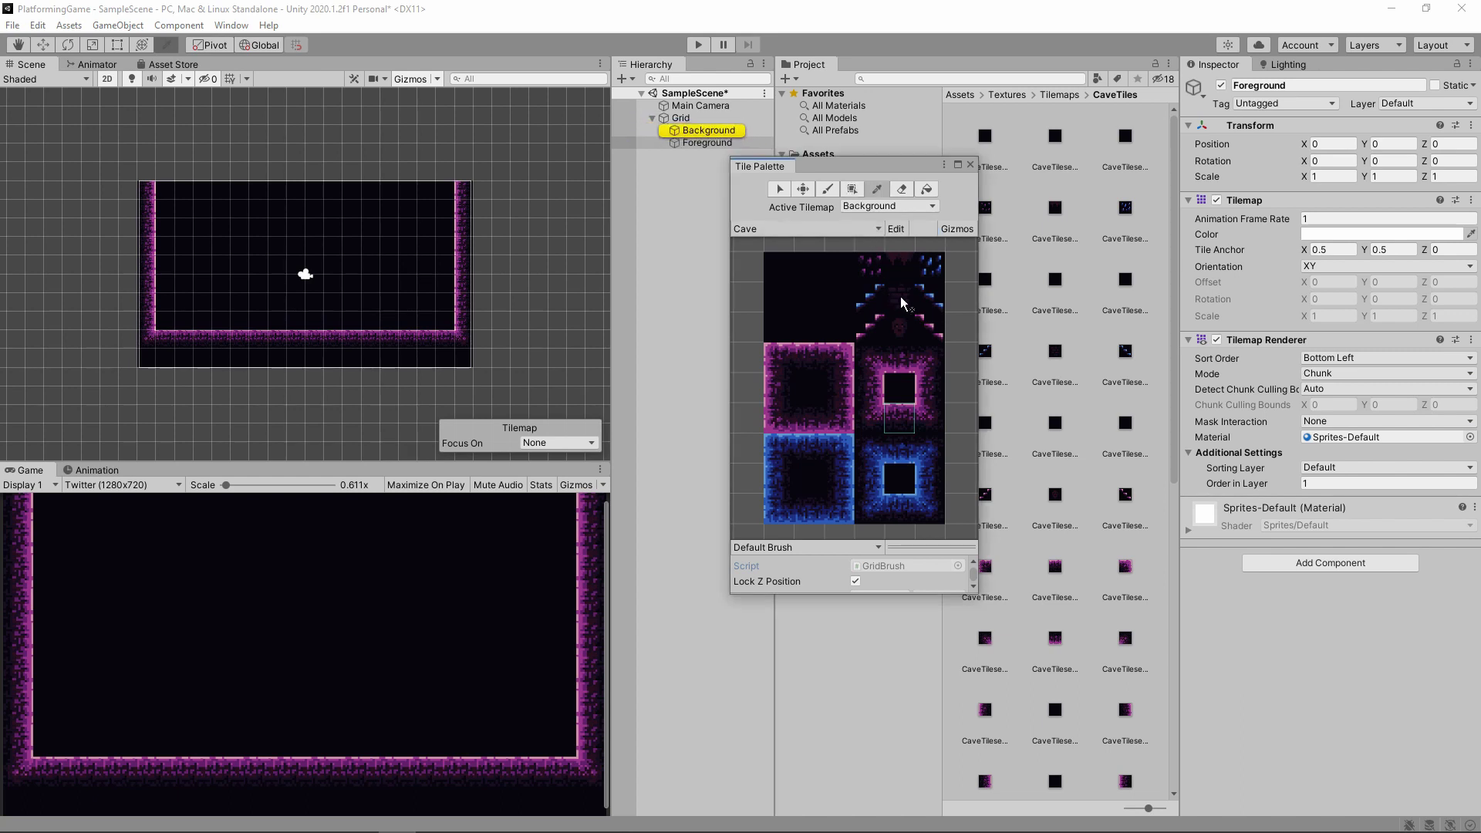
left_click(204, 302)
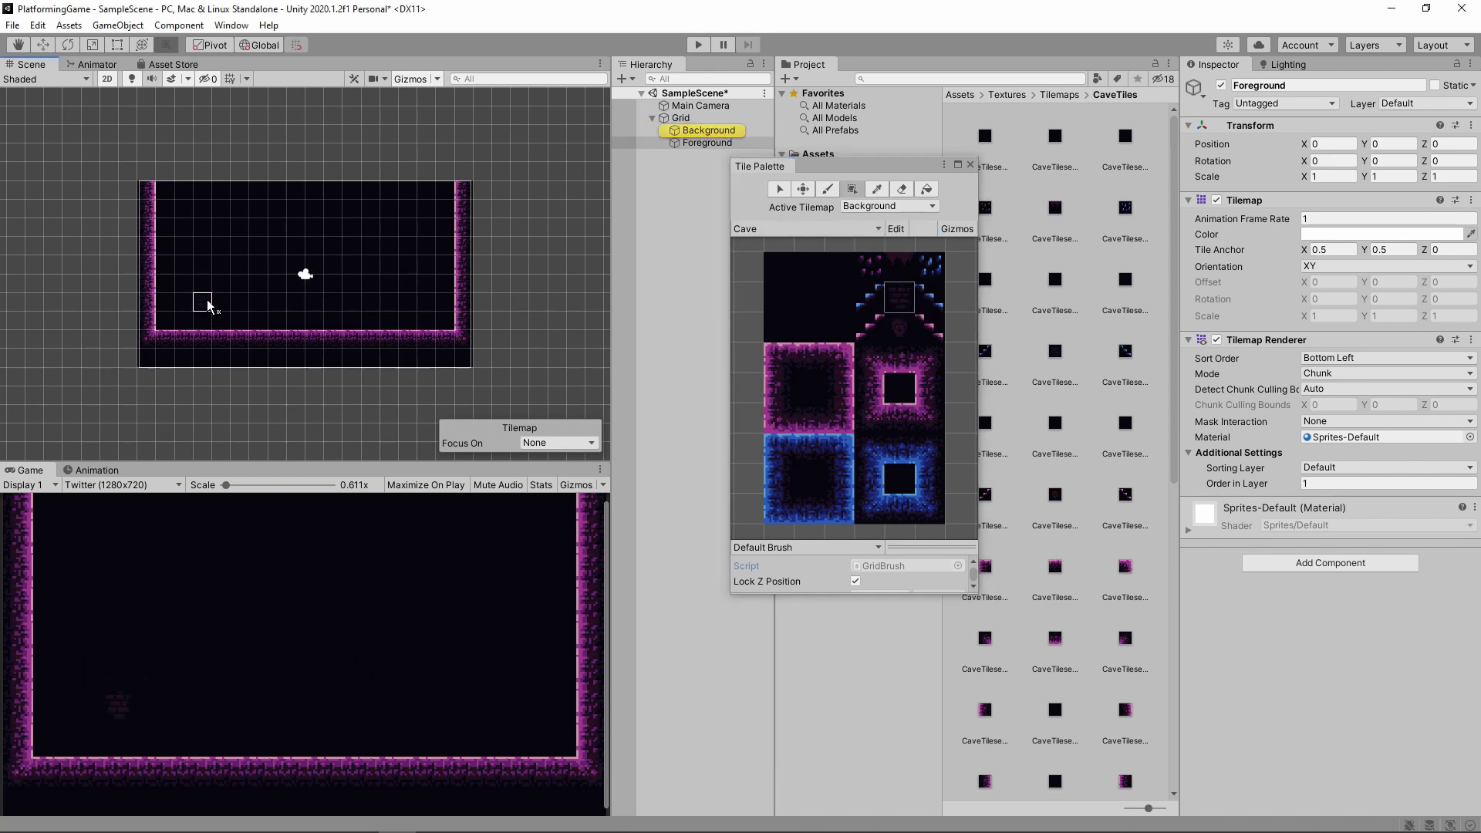
left_click(394, 305)
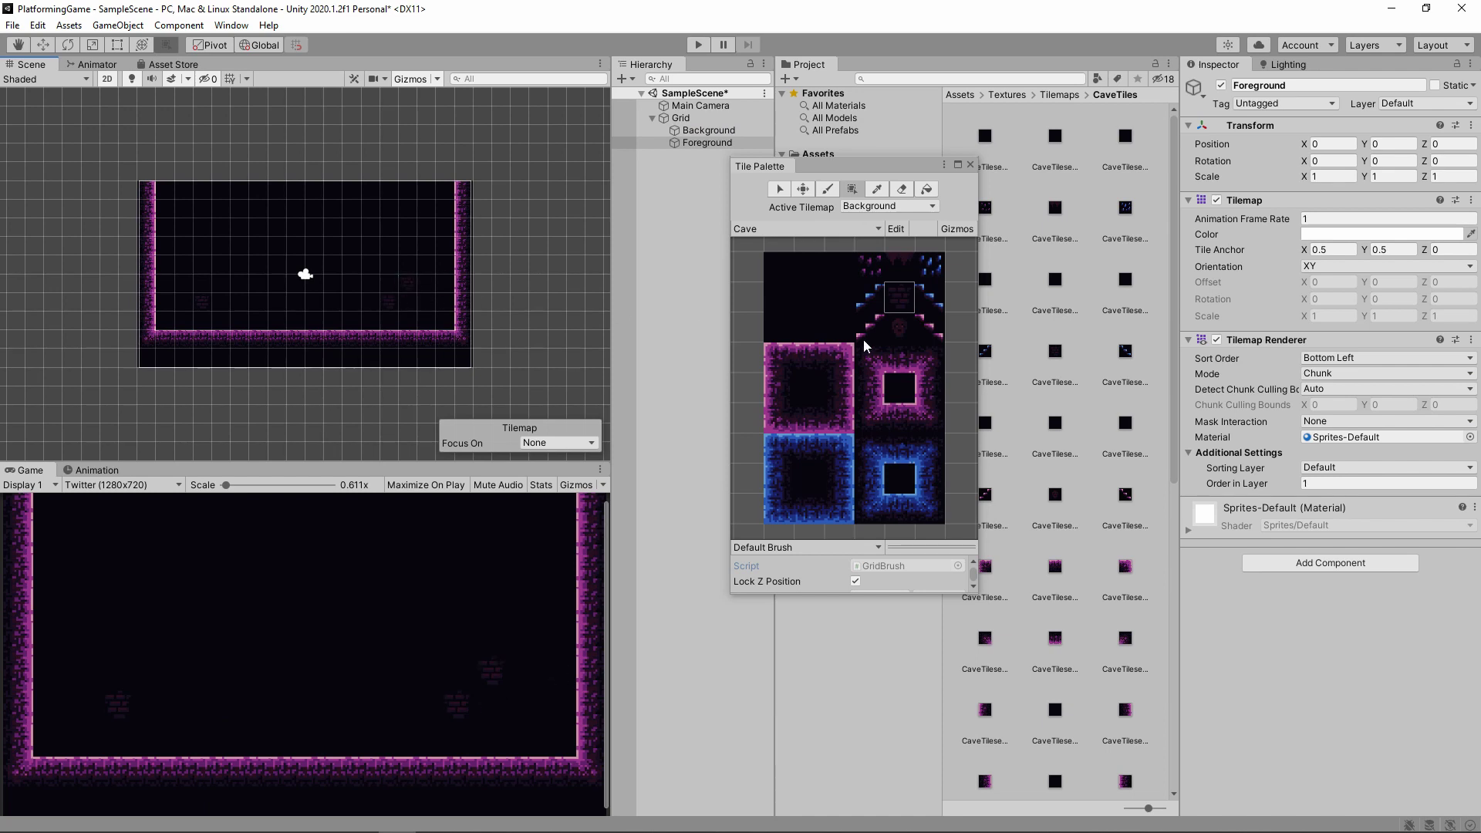
Place a skull tile near the floor centre, undoing the extra second skull.
left_click(898, 328)
left_click(283, 305)
left_click(421, 308)
key("ctrl+z")
Paint dark hanging stalactite tiles along the top edge and close the Tile Palette.
left_click(895, 270)
left_click(198, 192)
left_click_drag(237, 197, 405, 197)
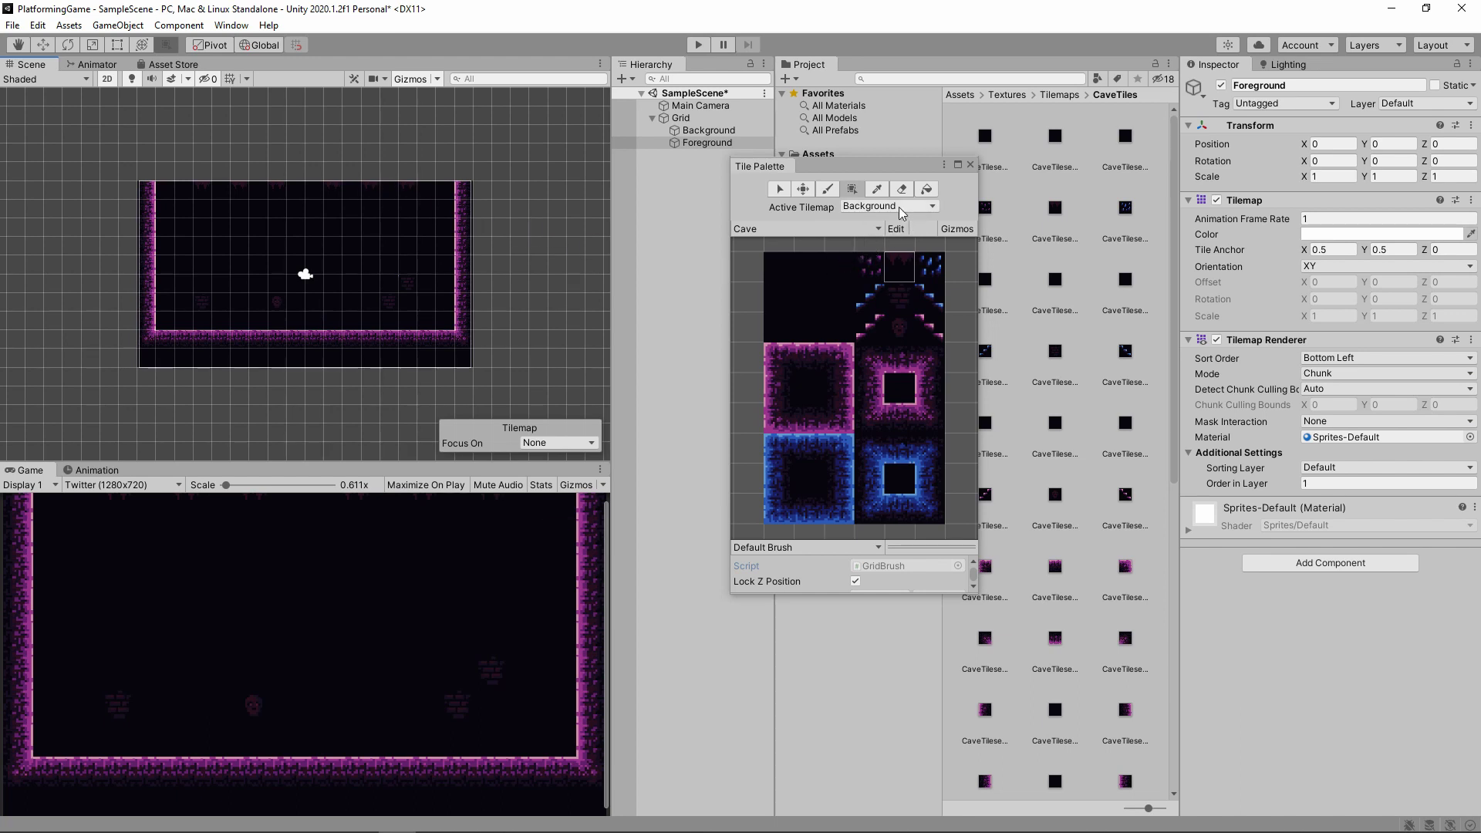
left_click(970, 164)
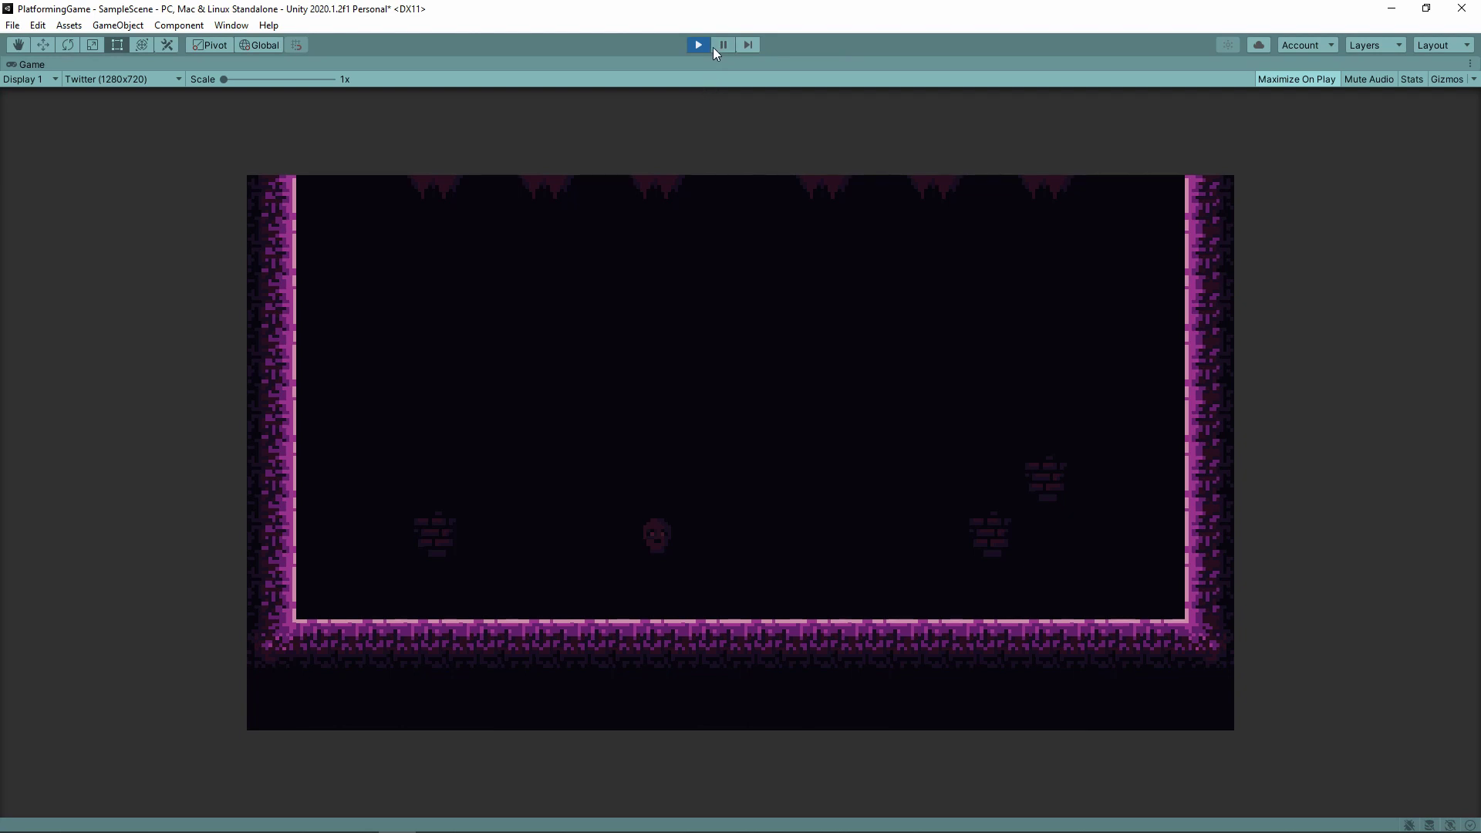
Exit Play mode, create a Characters folder under Textures, and import PlatformCharacter-Sheet into it.
left_click(711, 46)
right_click(863, 187)
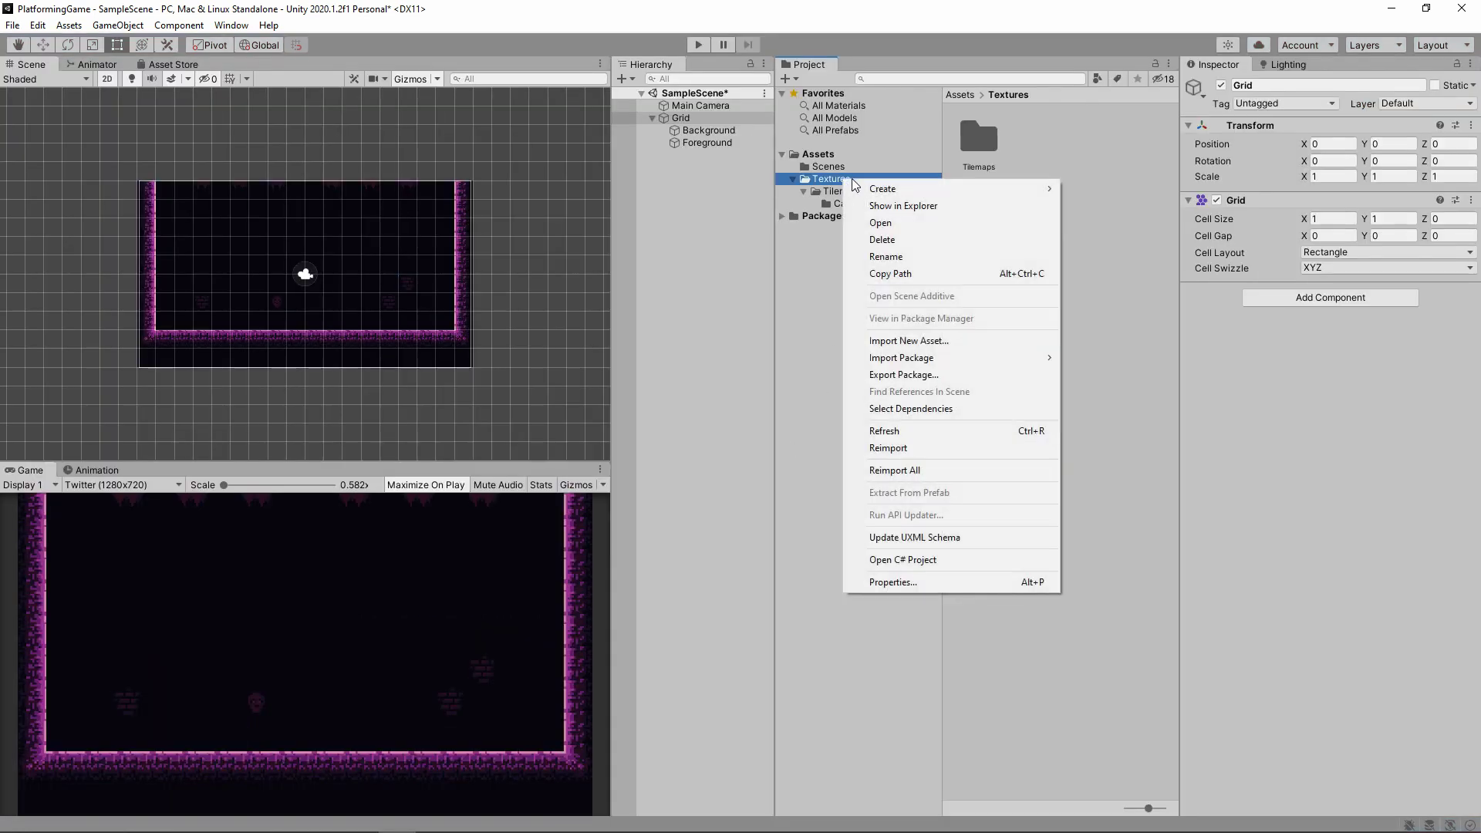
mouse_move(863, 188)
left_click(1102, 167)
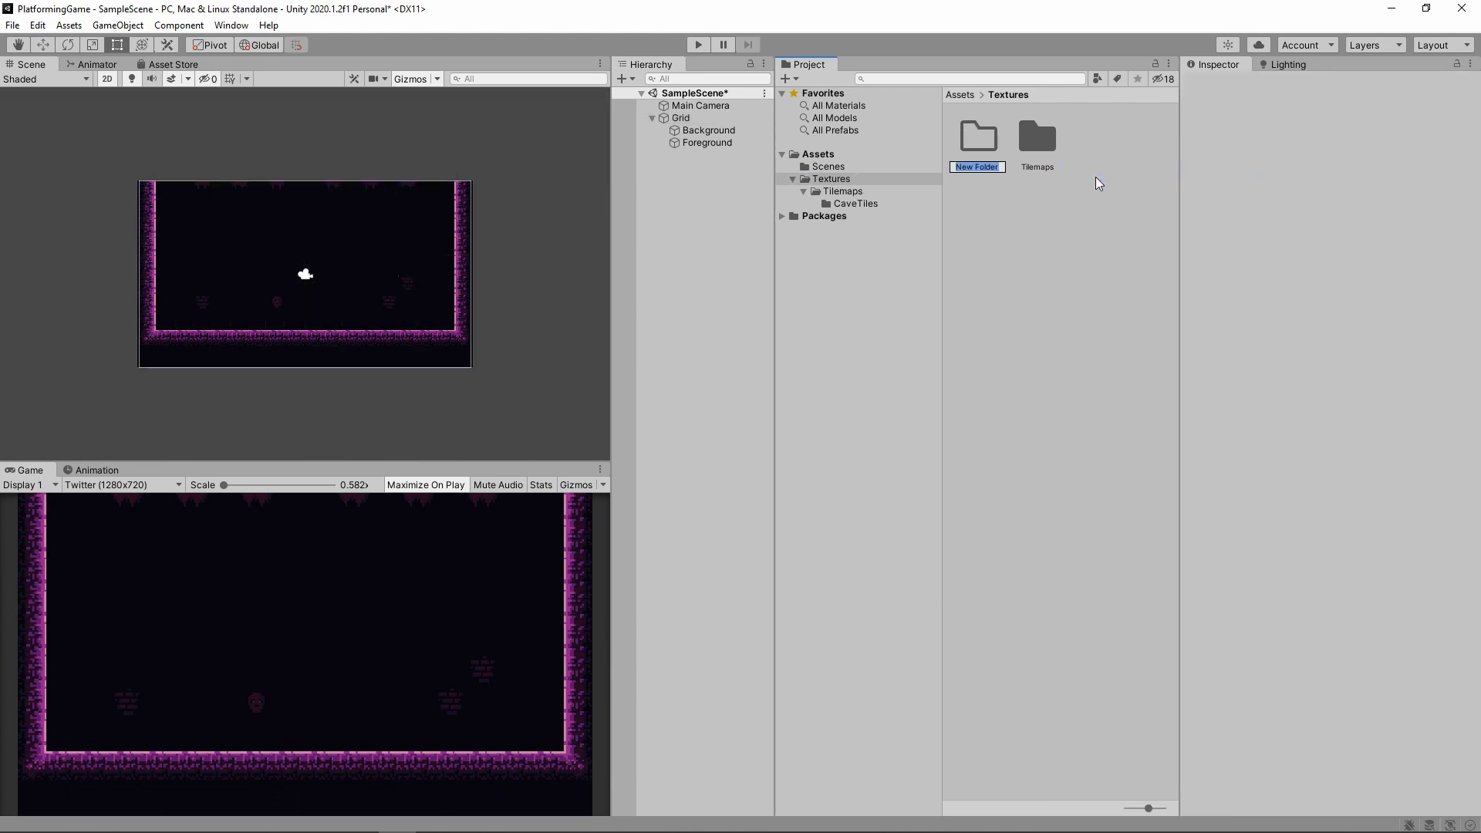
type("Characters")
key("Return")
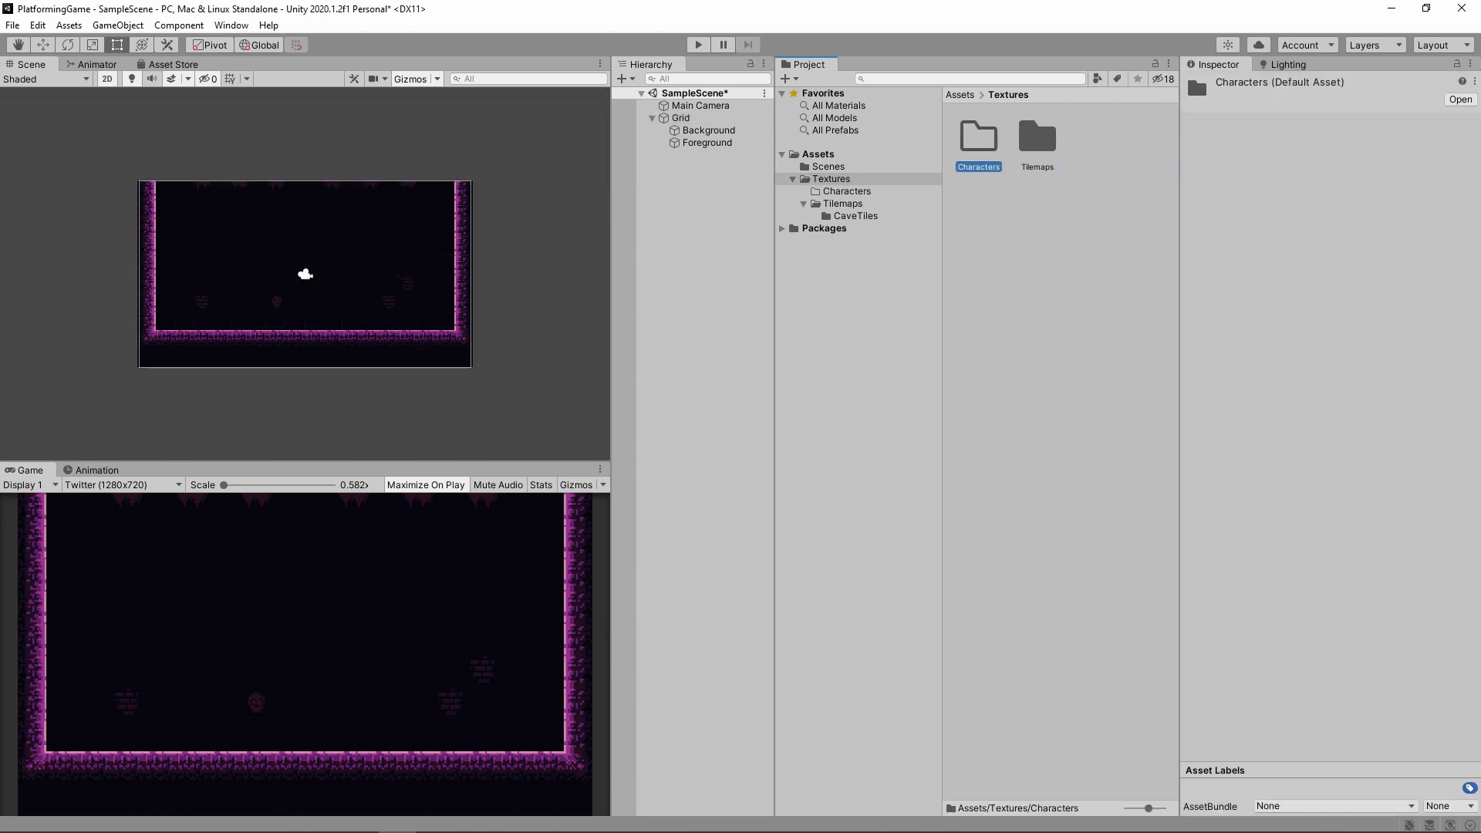
double_click(995, 140)
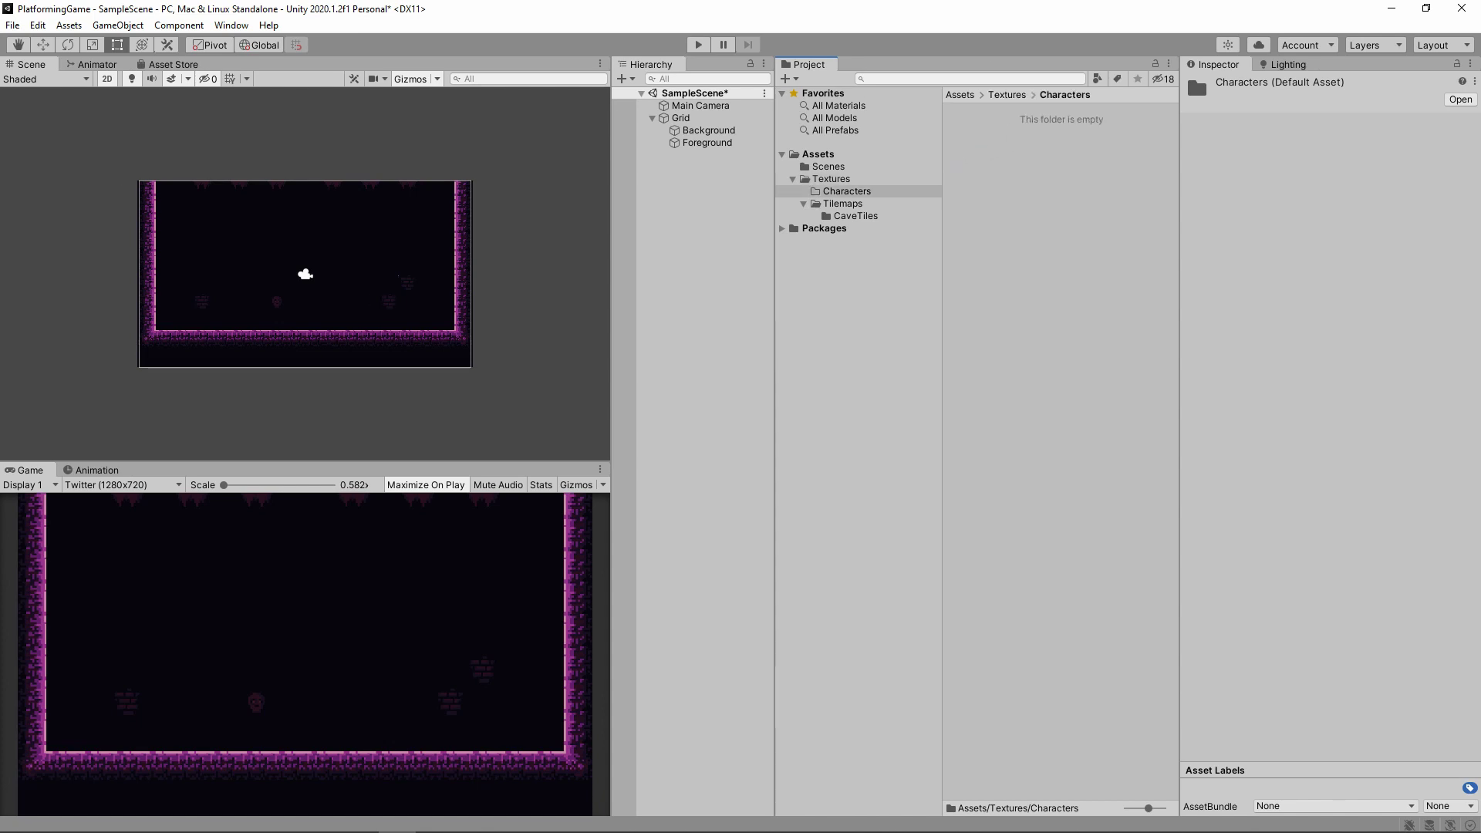
left_click_drag(969, 173, 993, 168)
Set the character sheet's Sprite Mode to Multiple at 16 pixels per unit.
left_click(989, 145)
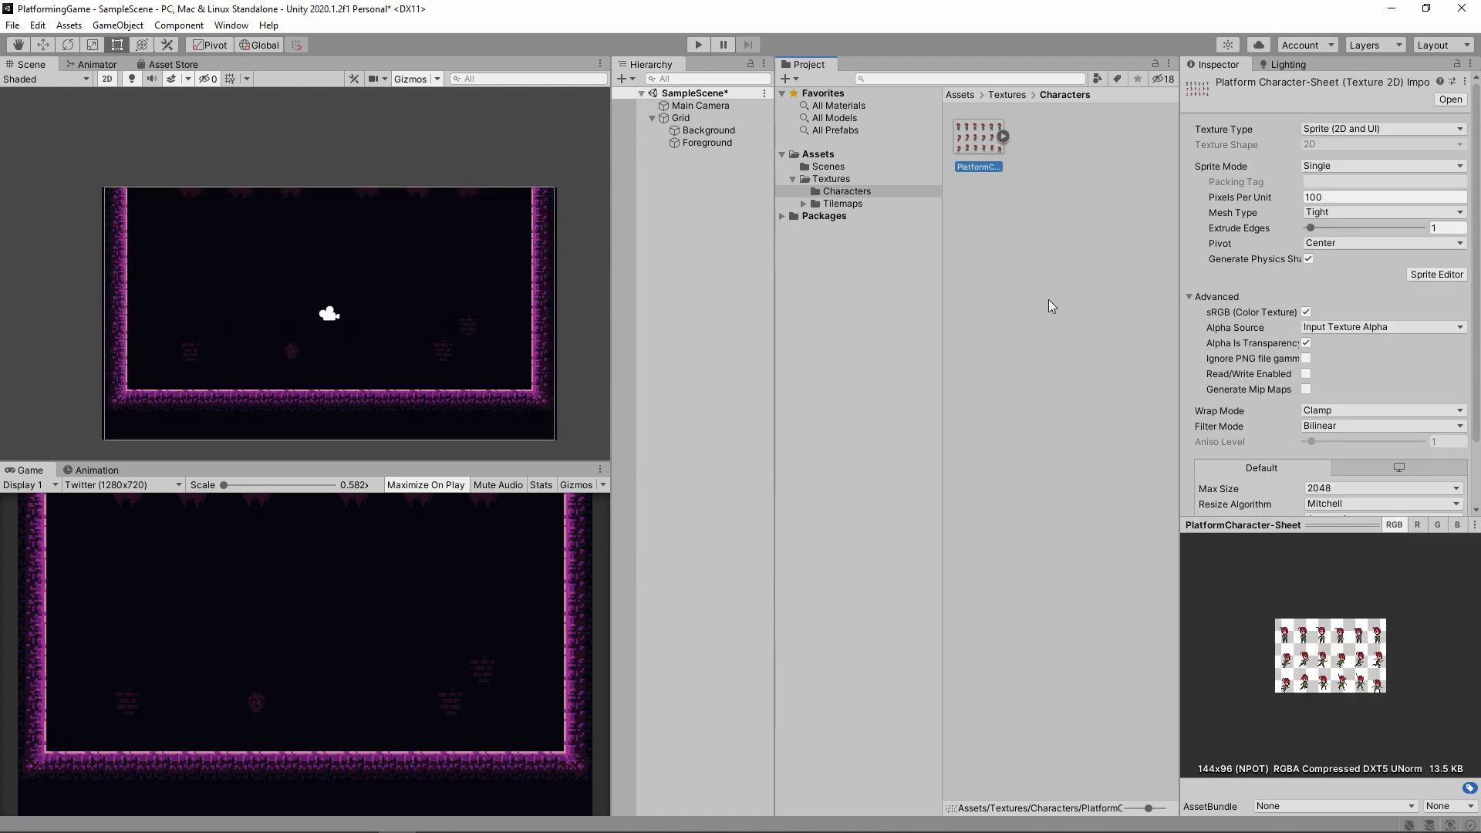
left_click(1342, 167)
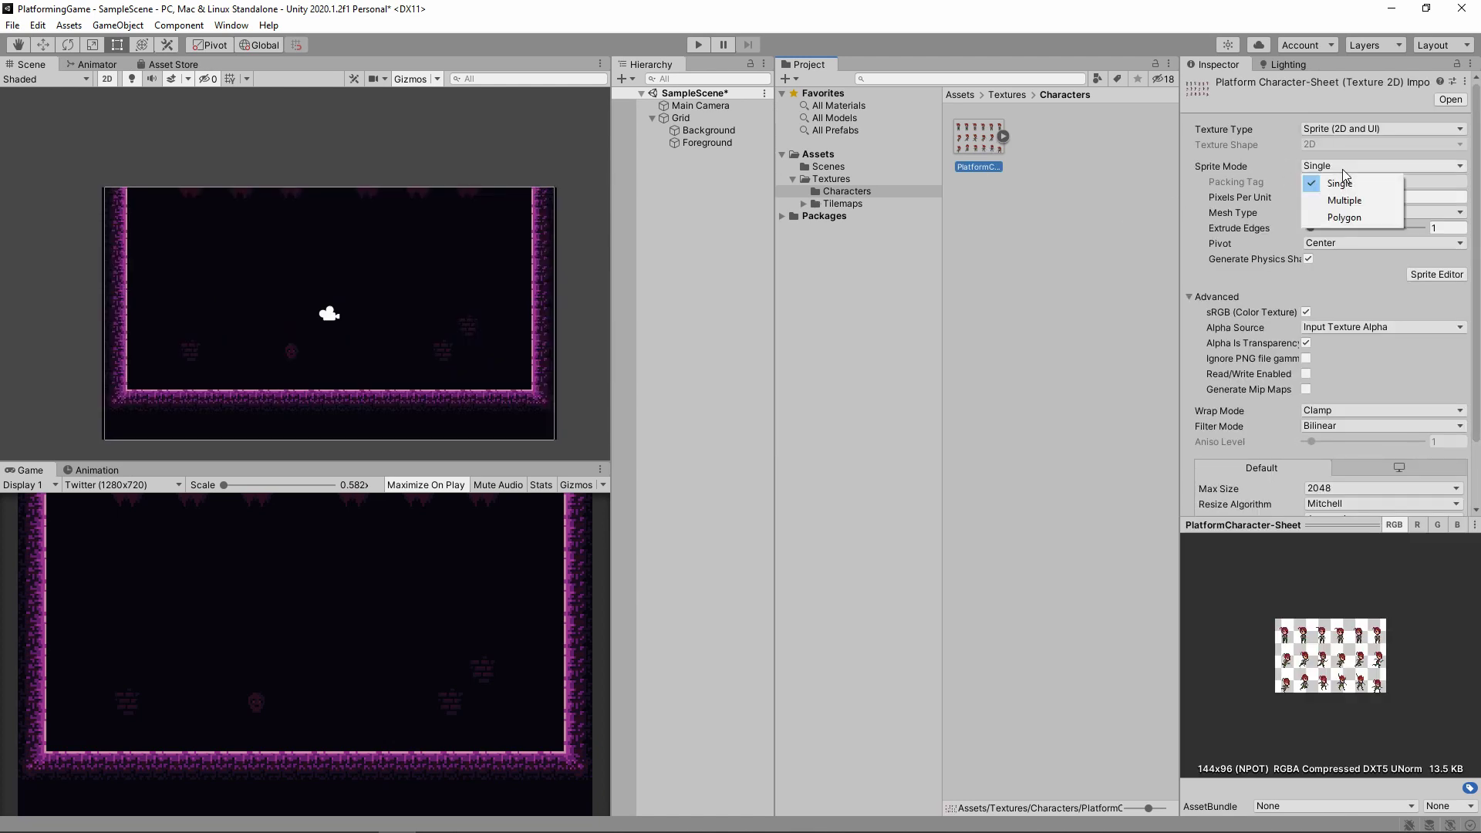
left_click(1326, 200)
left_click(1327, 199)
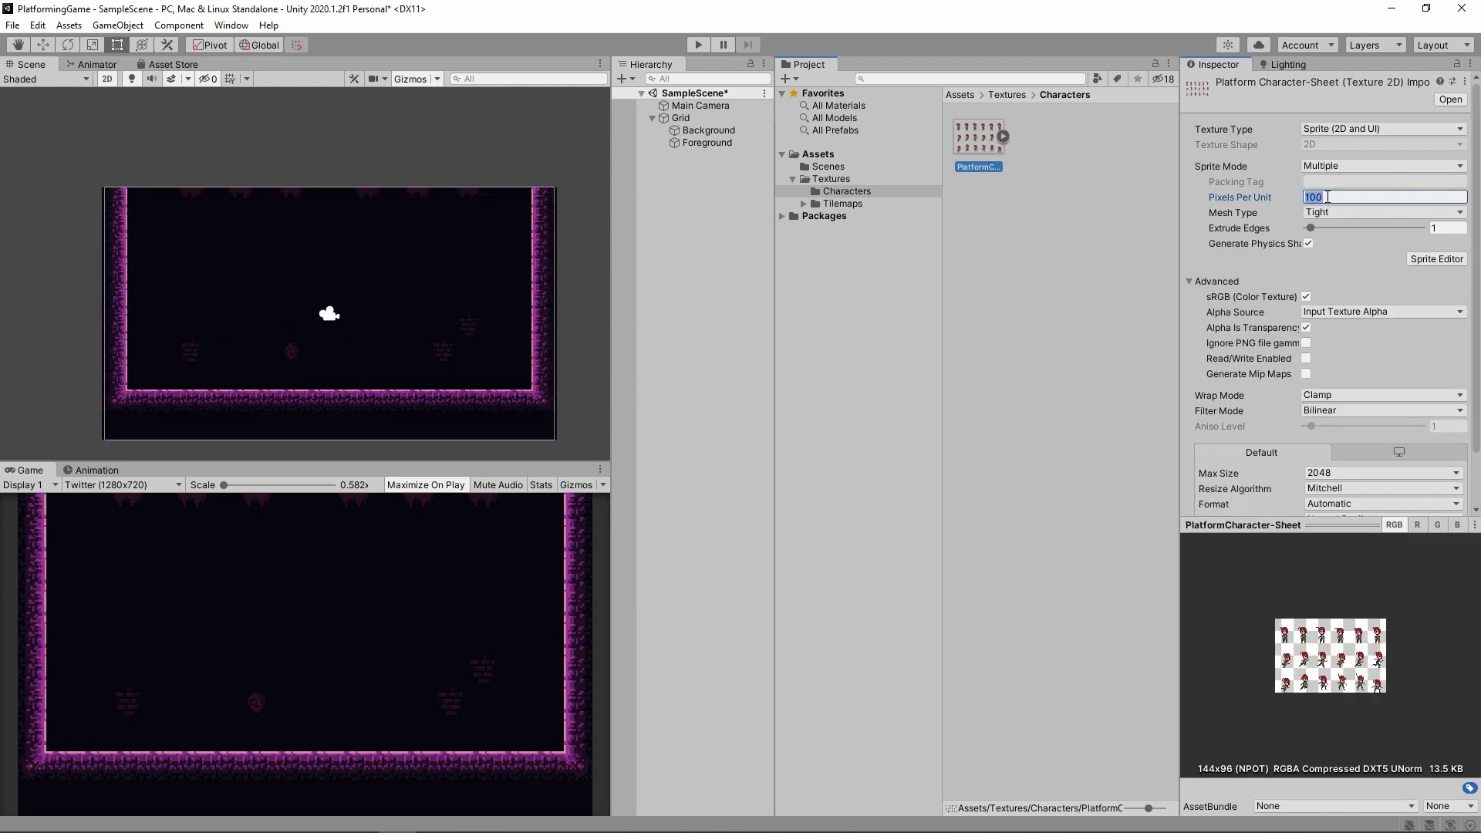
type("16")
double_click(1309, 199)
Set Filter Mode to Point (no filter) and Format to RGBA 32 bit, then apply.
left_click(1316, 411)
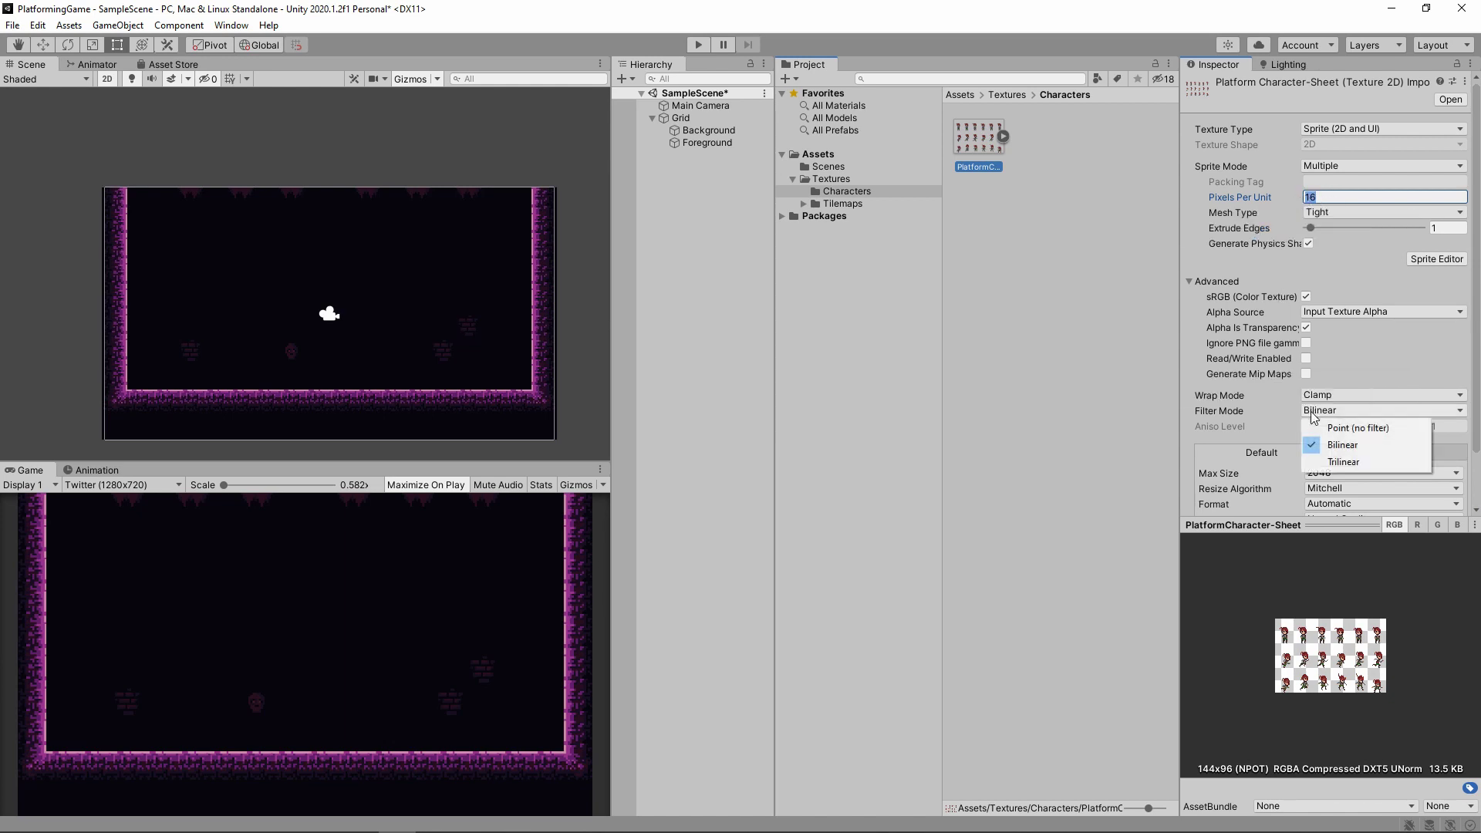
left_click(1318, 430)
left_click(1360, 505)
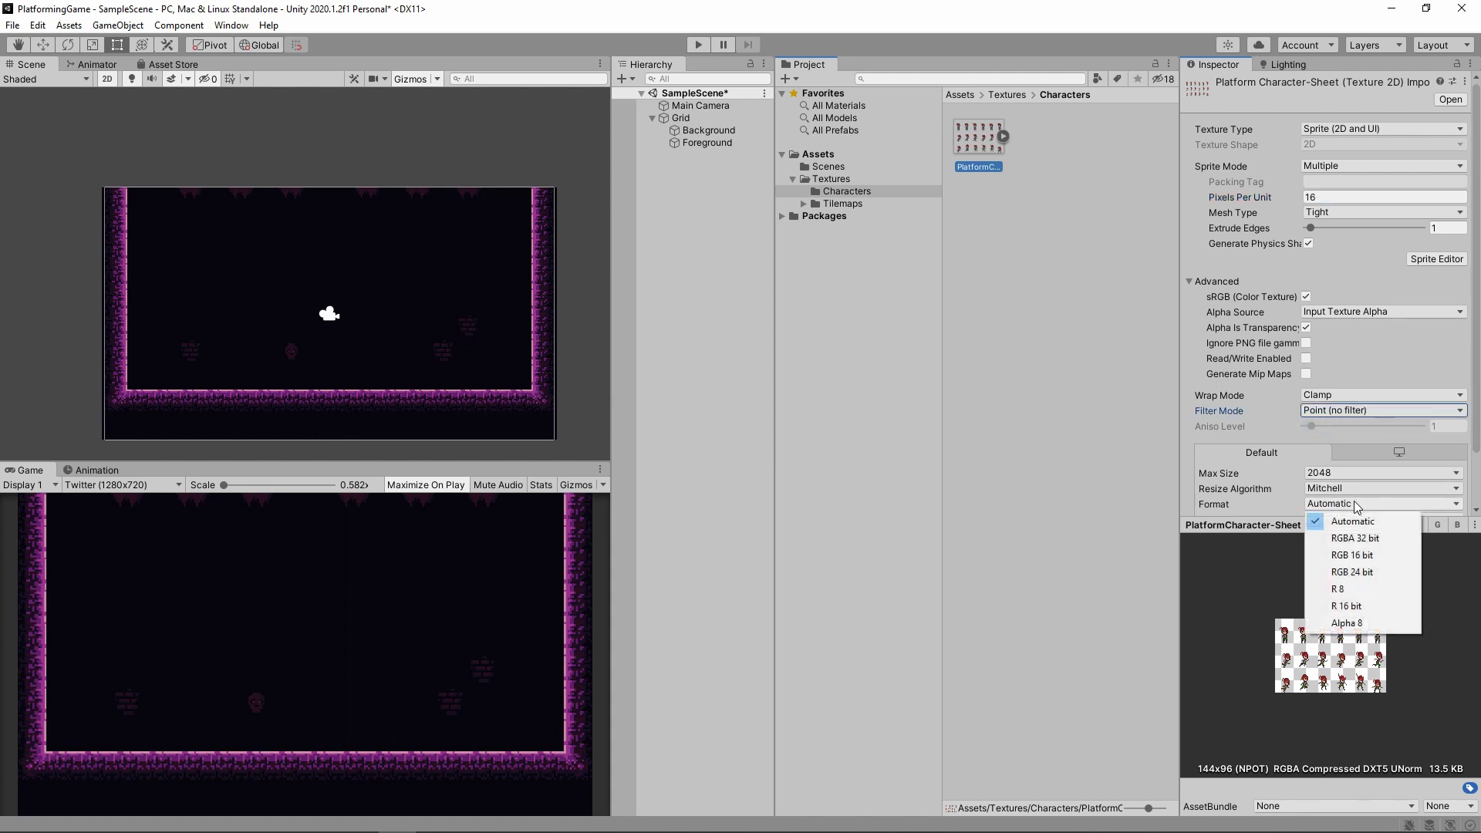
left_click(1359, 539)
scroll(1401, 449, "down", 1)
left_click(1449, 502)
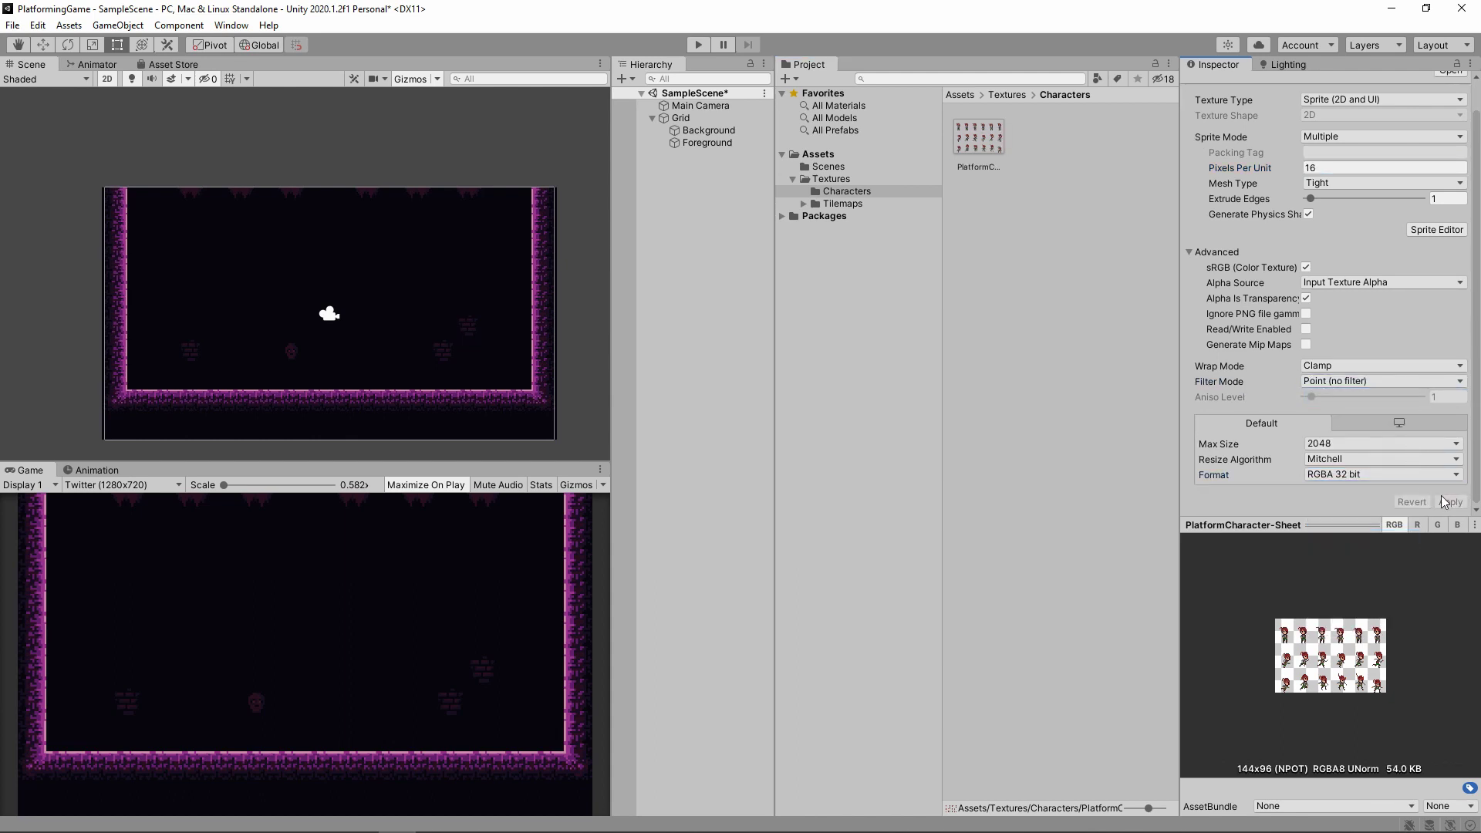
left_click(975, 137)
In the Sprite Editor, slice the sheet by 24×32 cell size with Bottom pivots.
left_click(1437, 230)
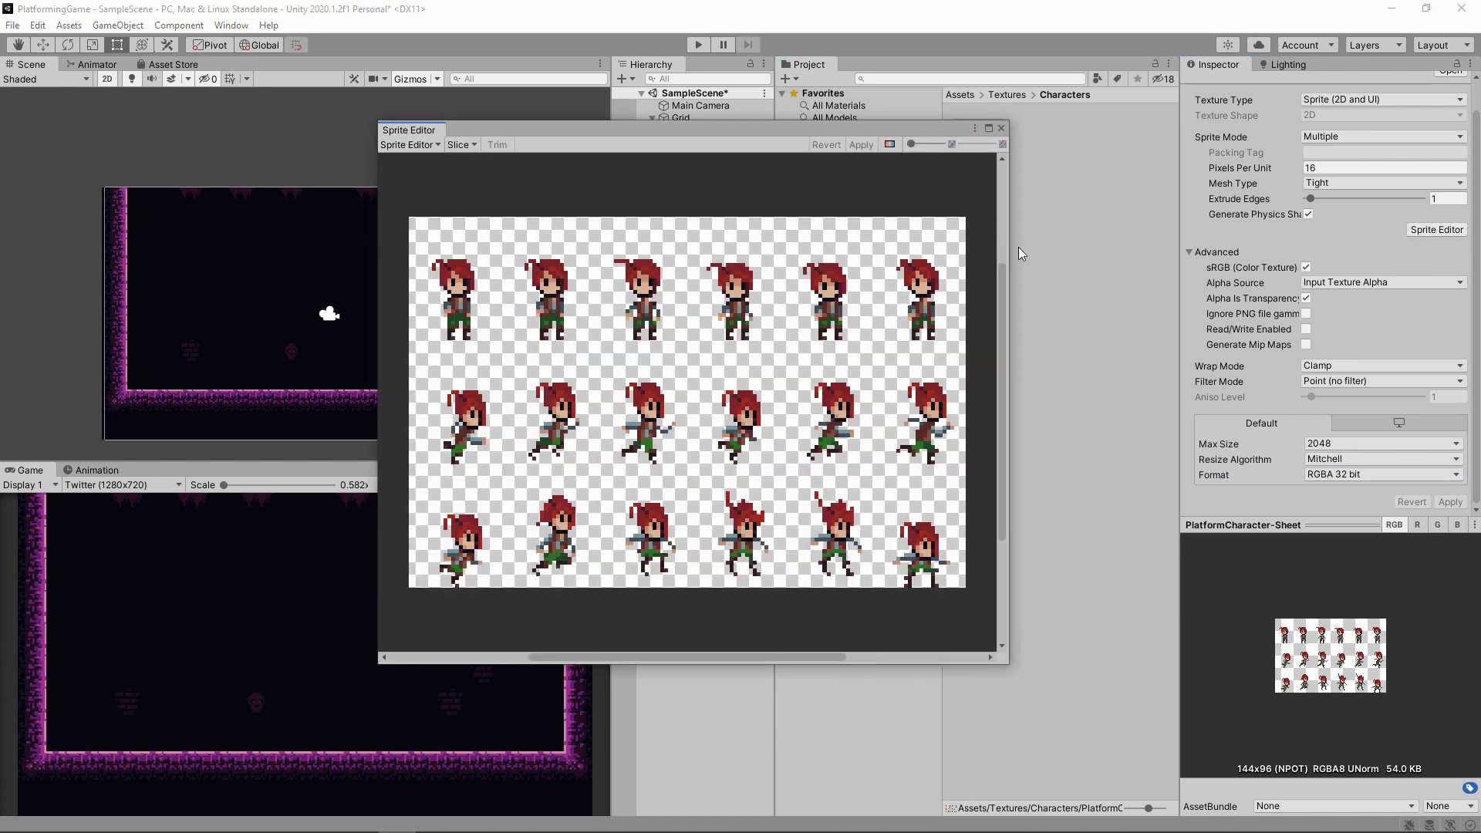
left_click(461, 145)
left_click(609, 160)
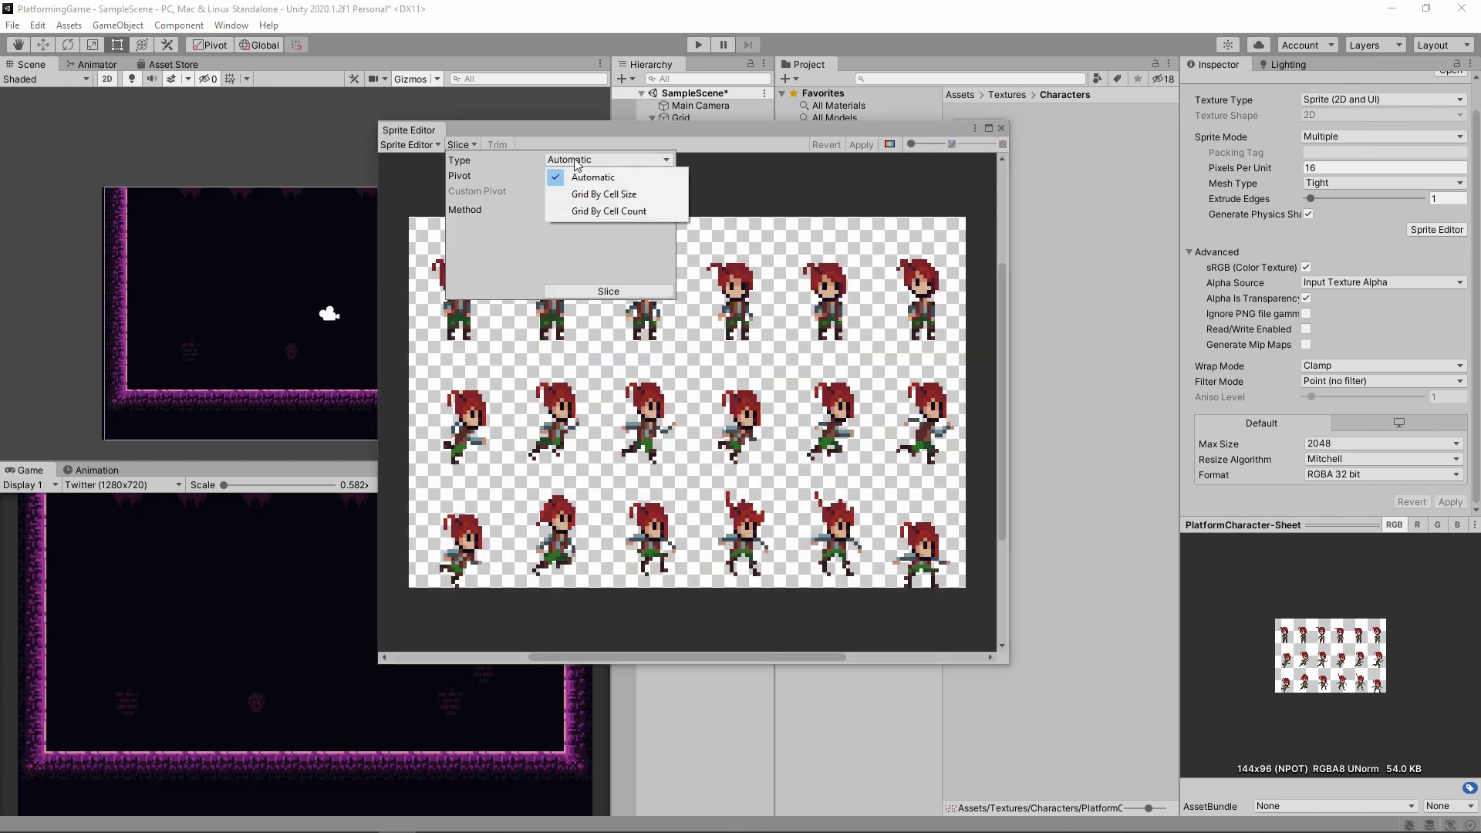
left_click(588, 195)
left_click(568, 176)
type("24")
left_click(626, 176)
left_click(588, 235)
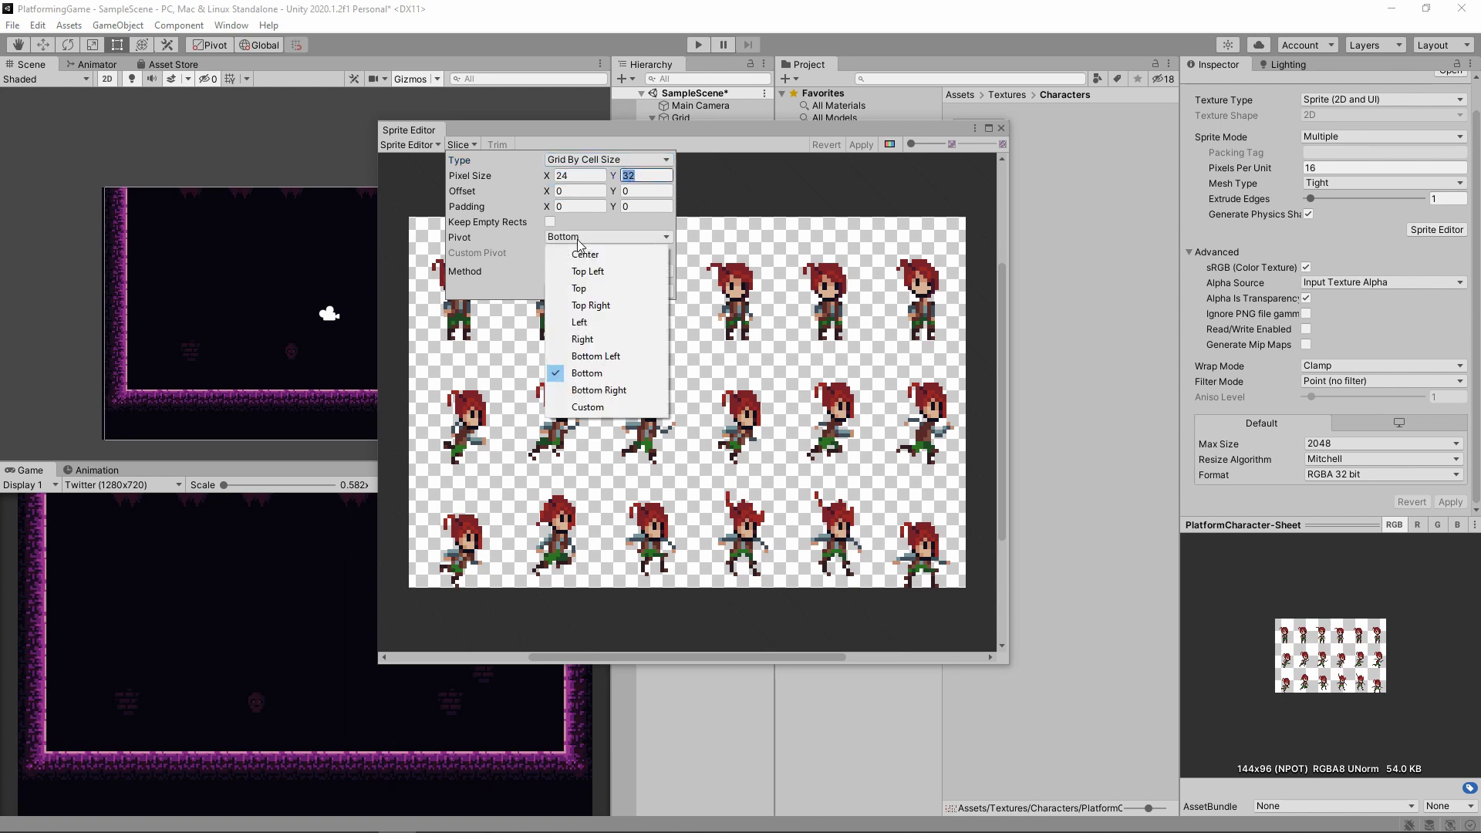
left_click(590, 371)
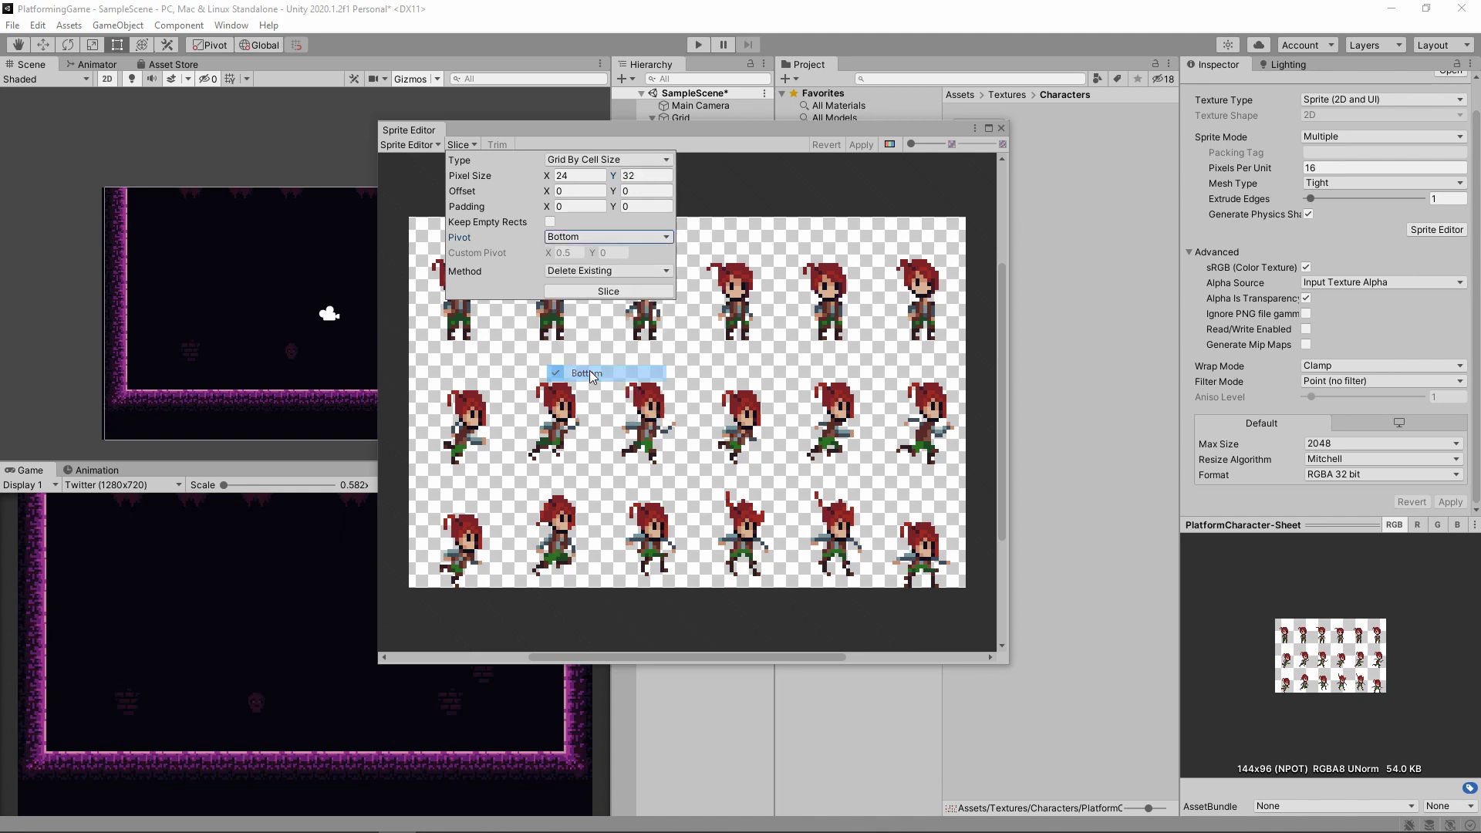
left_click(593, 292)
Apply the slicing, check the frame bounds across both rows, and close the Sprite Editor.
left_click(859, 148)
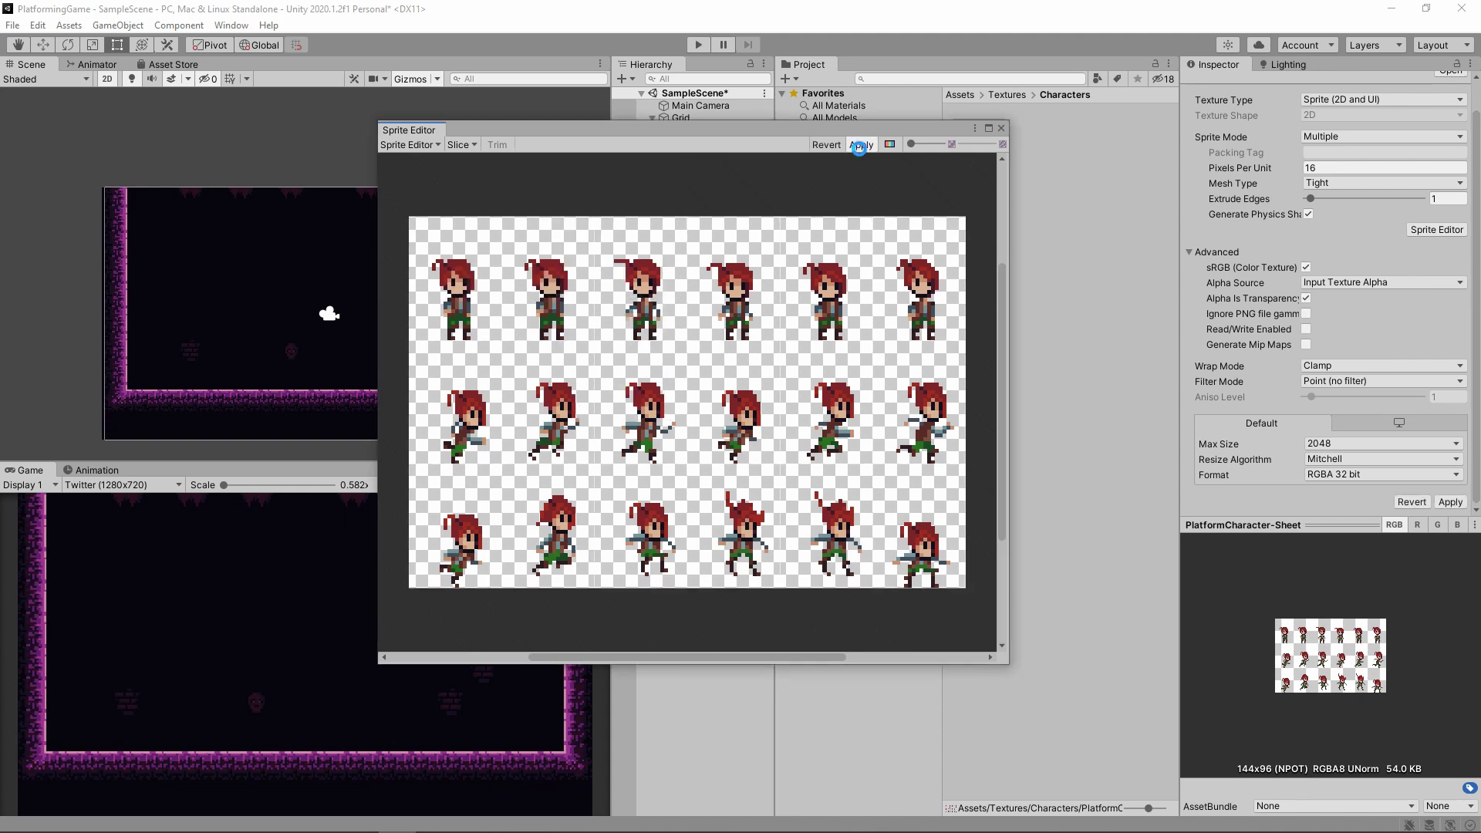
left_click(563, 281)
left_click(642, 279)
left_click(734, 282)
left_click(827, 281)
left_click(921, 297)
left_click(895, 376)
left_click(851, 402)
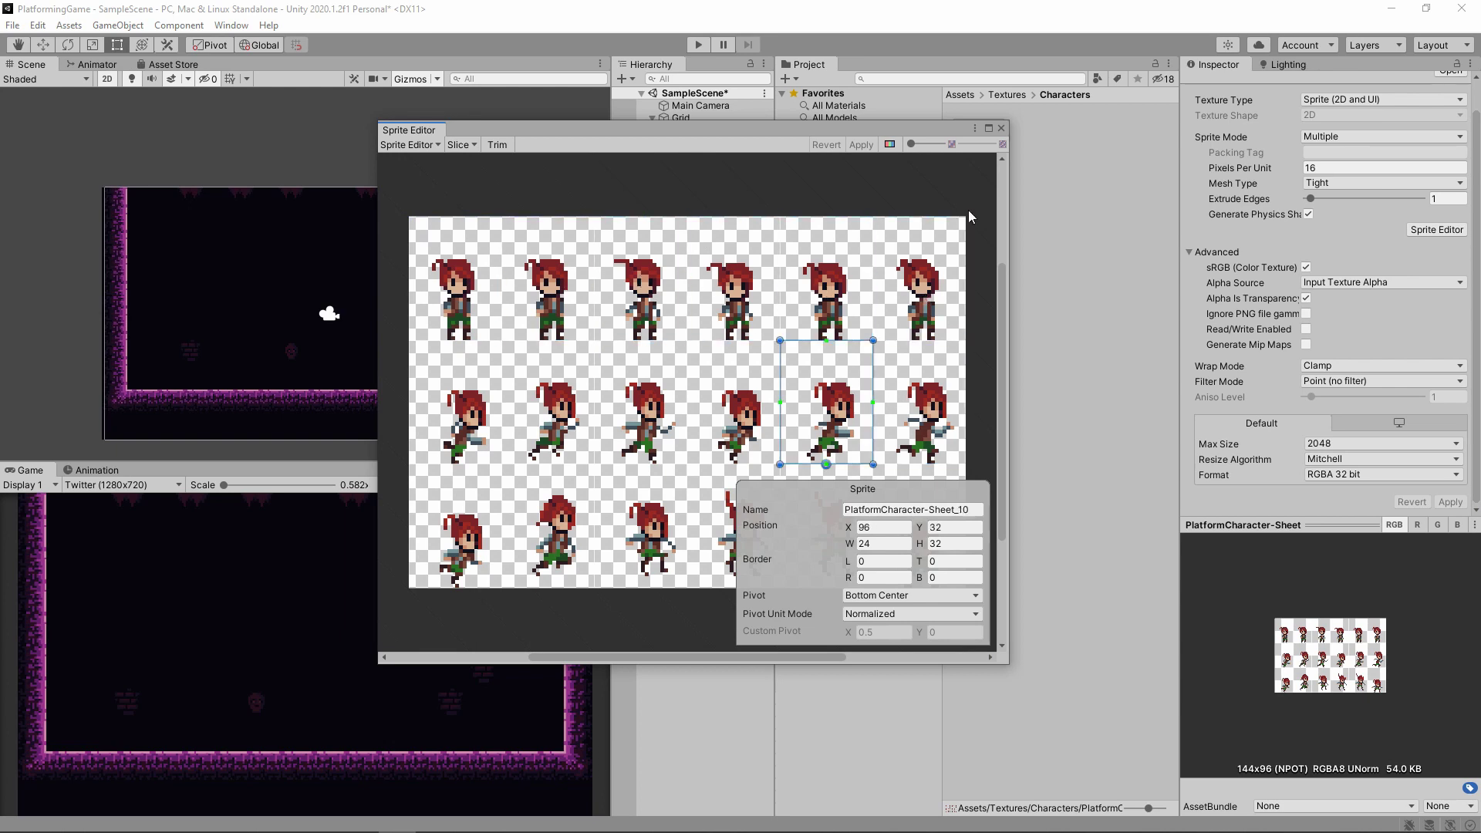
left_click(1002, 128)
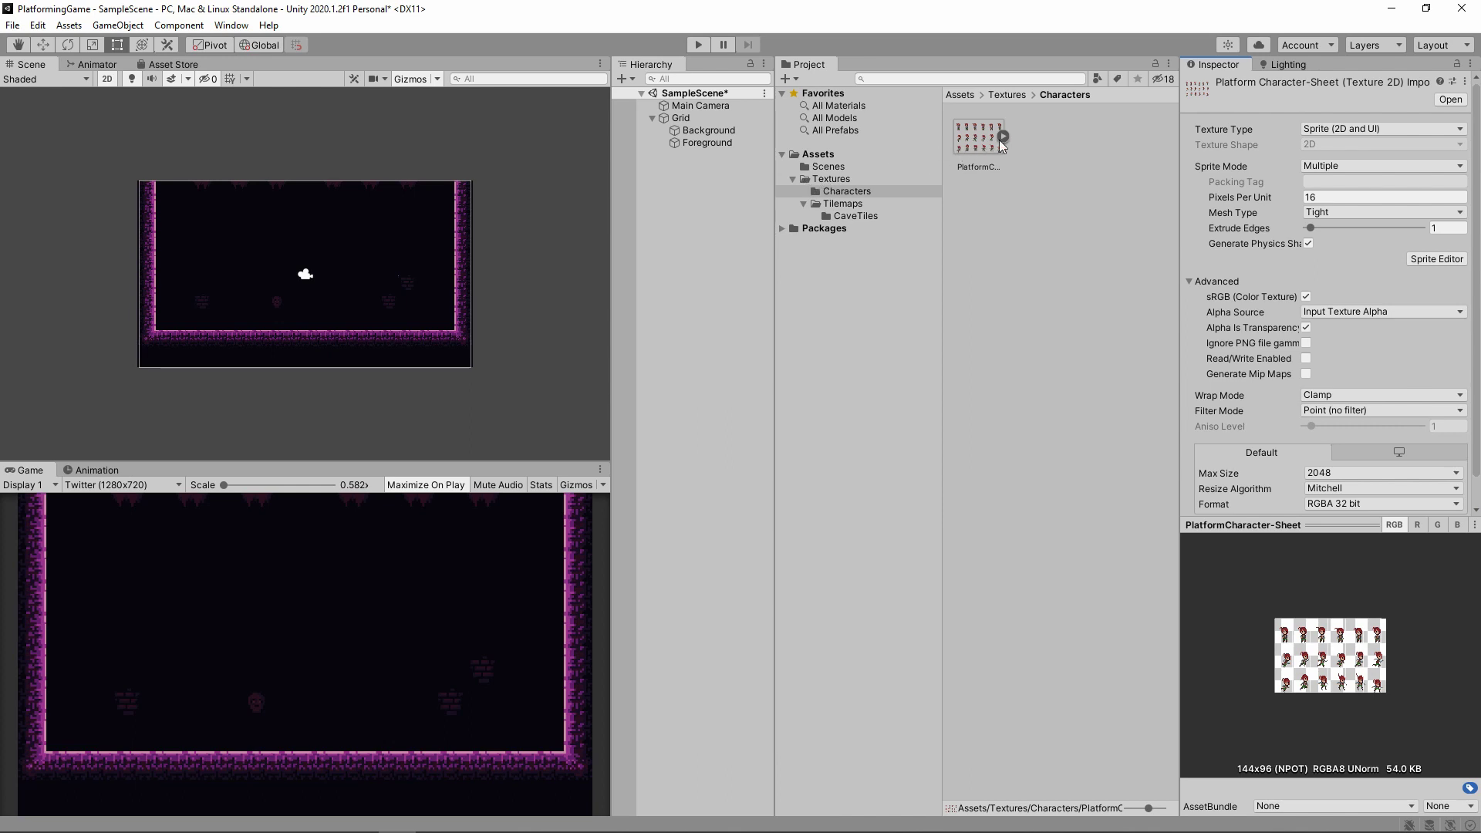
Place PlatformCharacter-Sheet_0 in the scene with Sprite Renderer Order in Layer 1.
left_click(1003, 137)
left_click_drag(1059, 139, 668, 176)
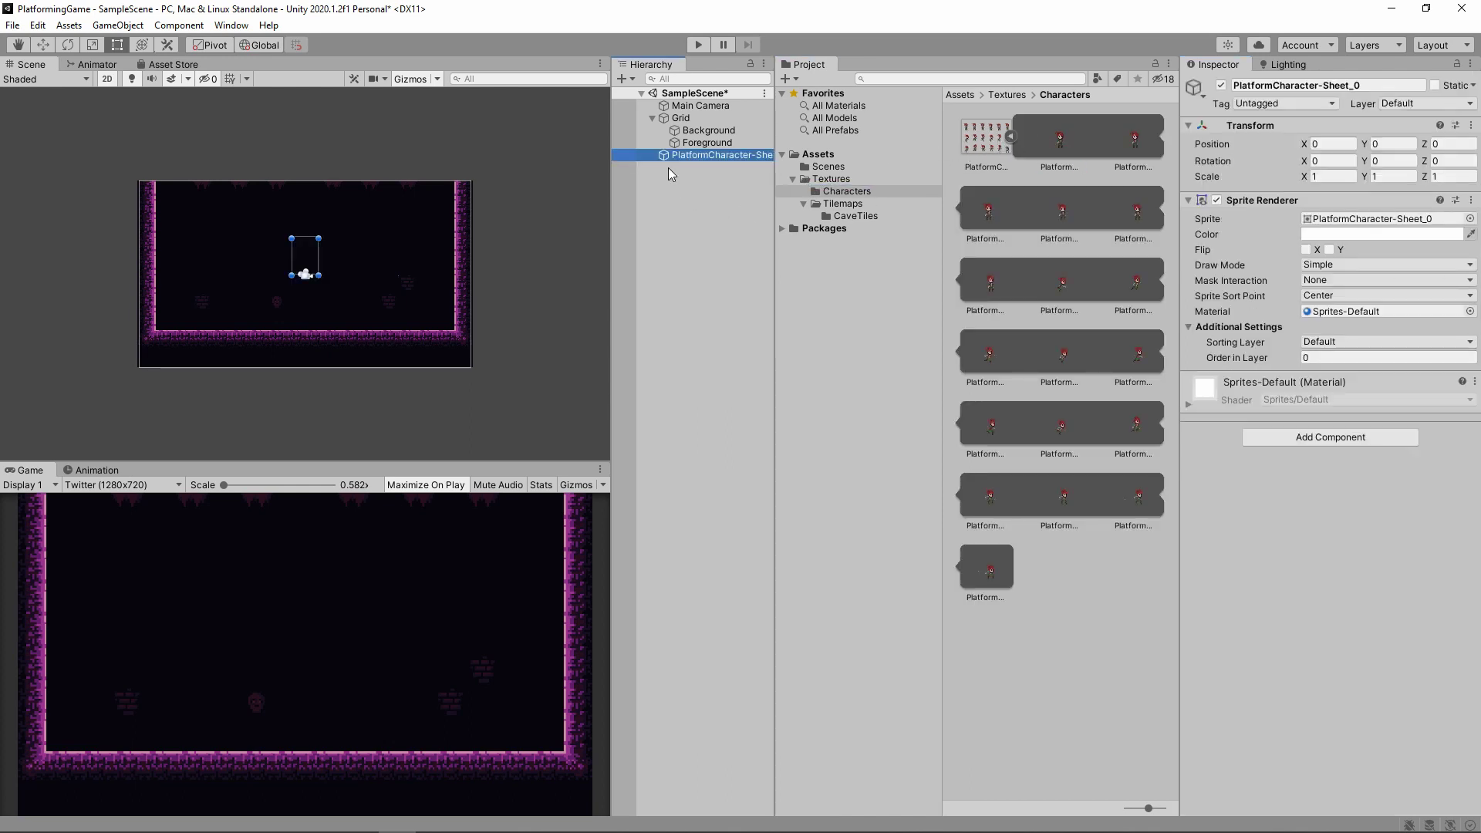
left_click(1316, 356)
type("1")
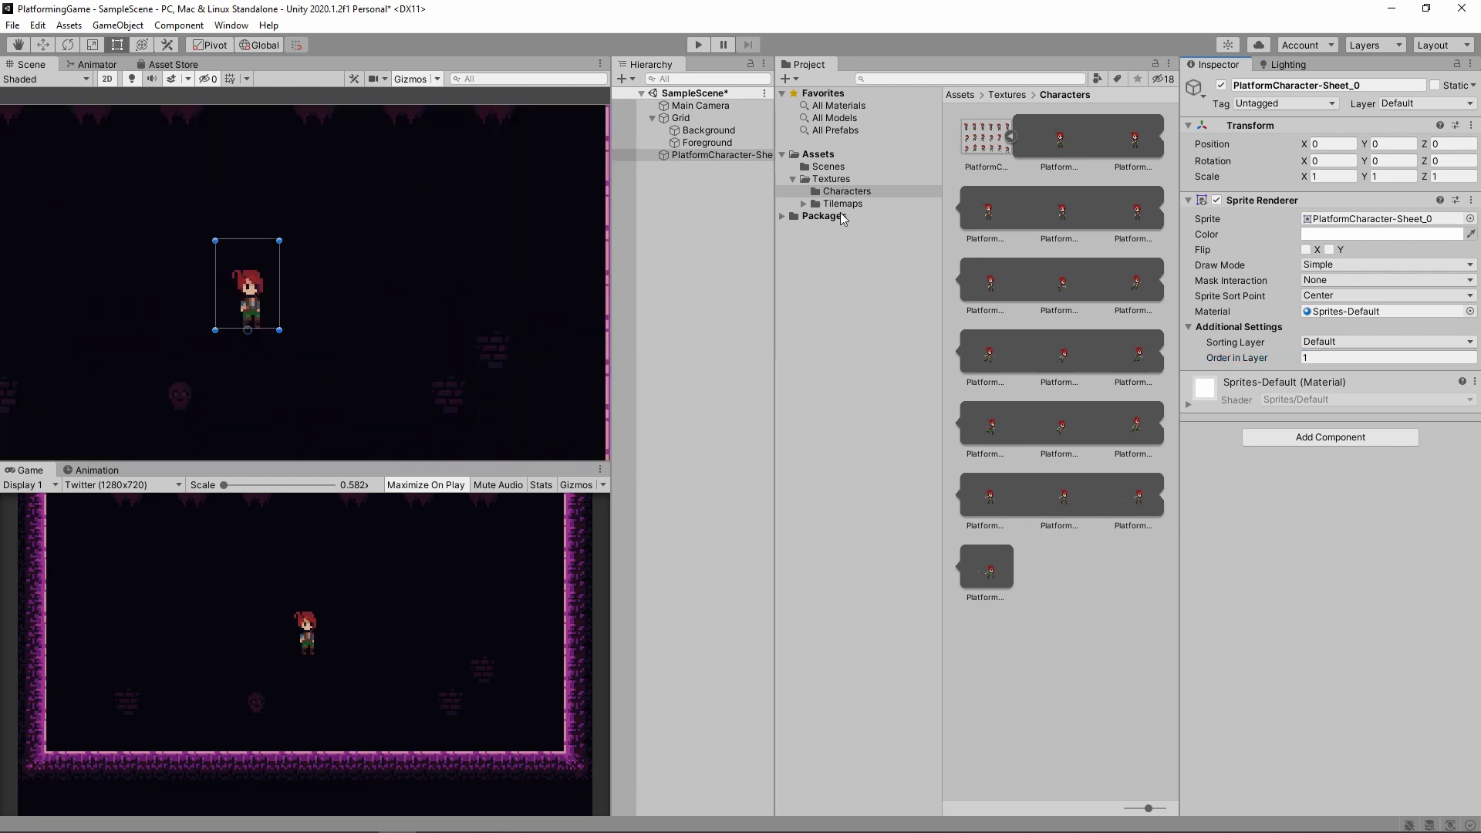
left_click(740, 155)
Add a Capsule Collider 2D sized 0.65 × 1.6 with Offset Y 0.8.
left_click(1280, 437)
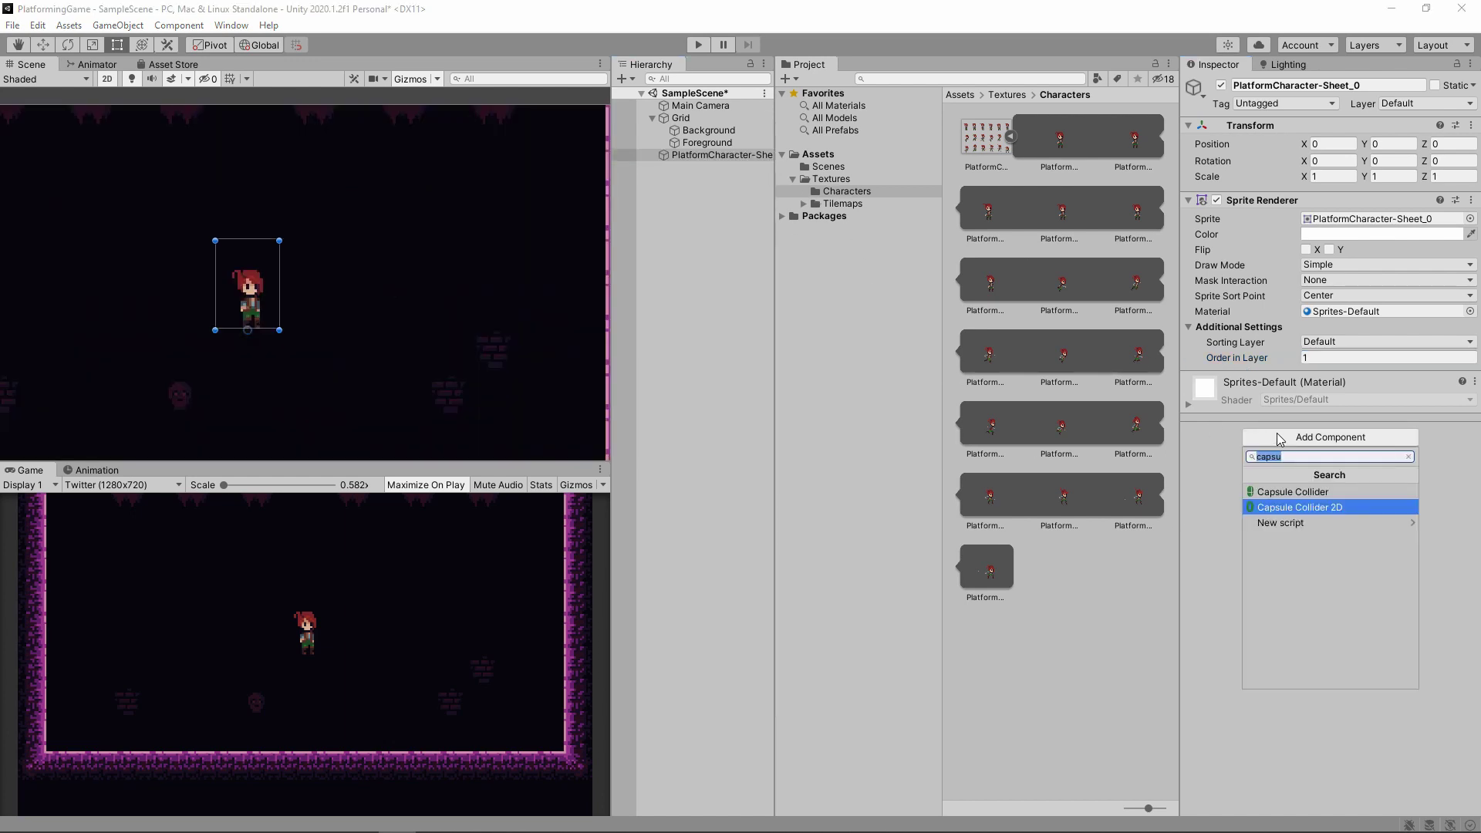
left_click(1289, 508)
left_click(1189, 380)
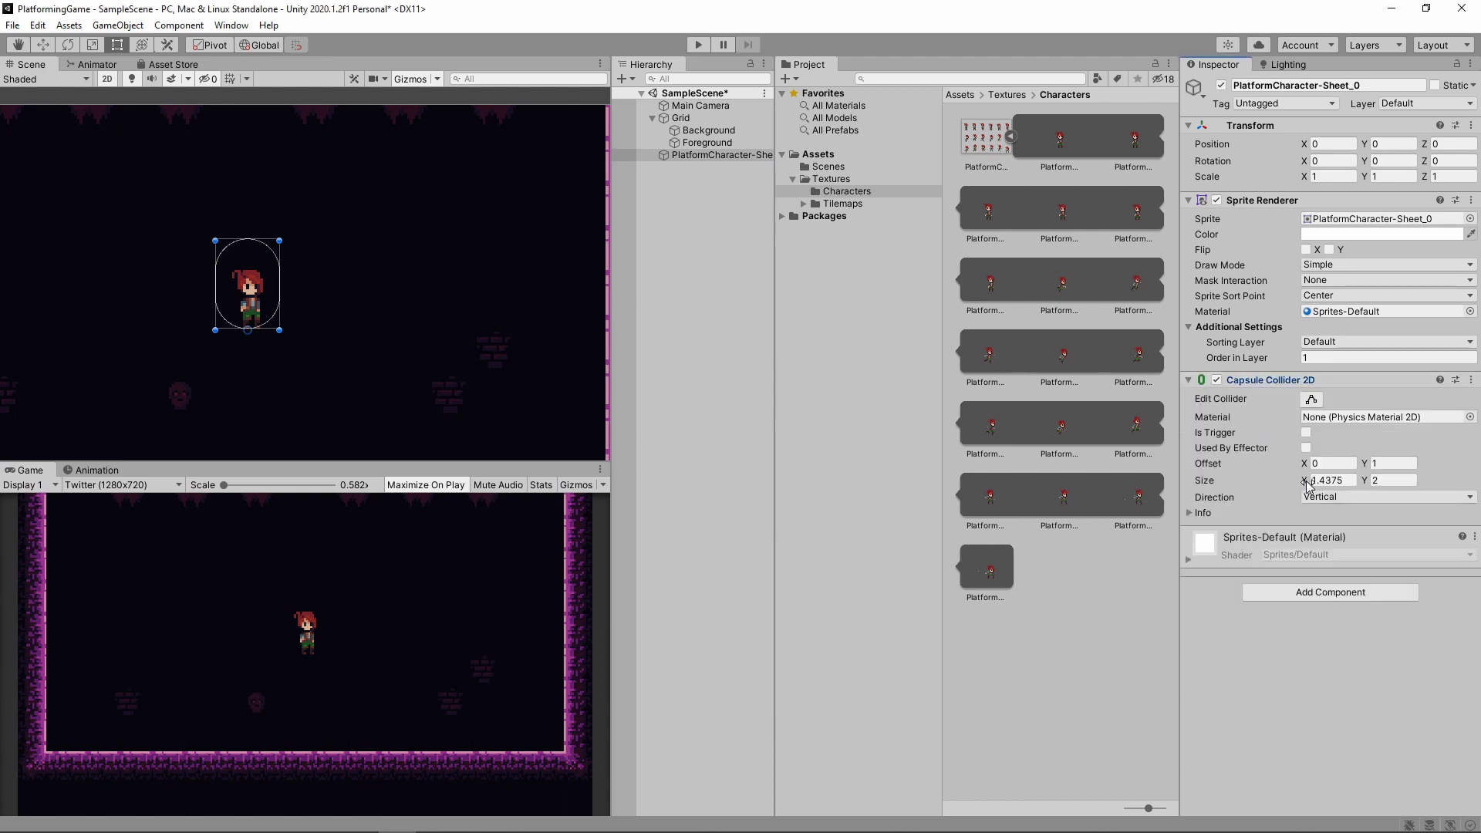
left_click_drag(1309, 483, 1286, 488)
left_click(1390, 481)
type("1.6")
left_click(1397, 463)
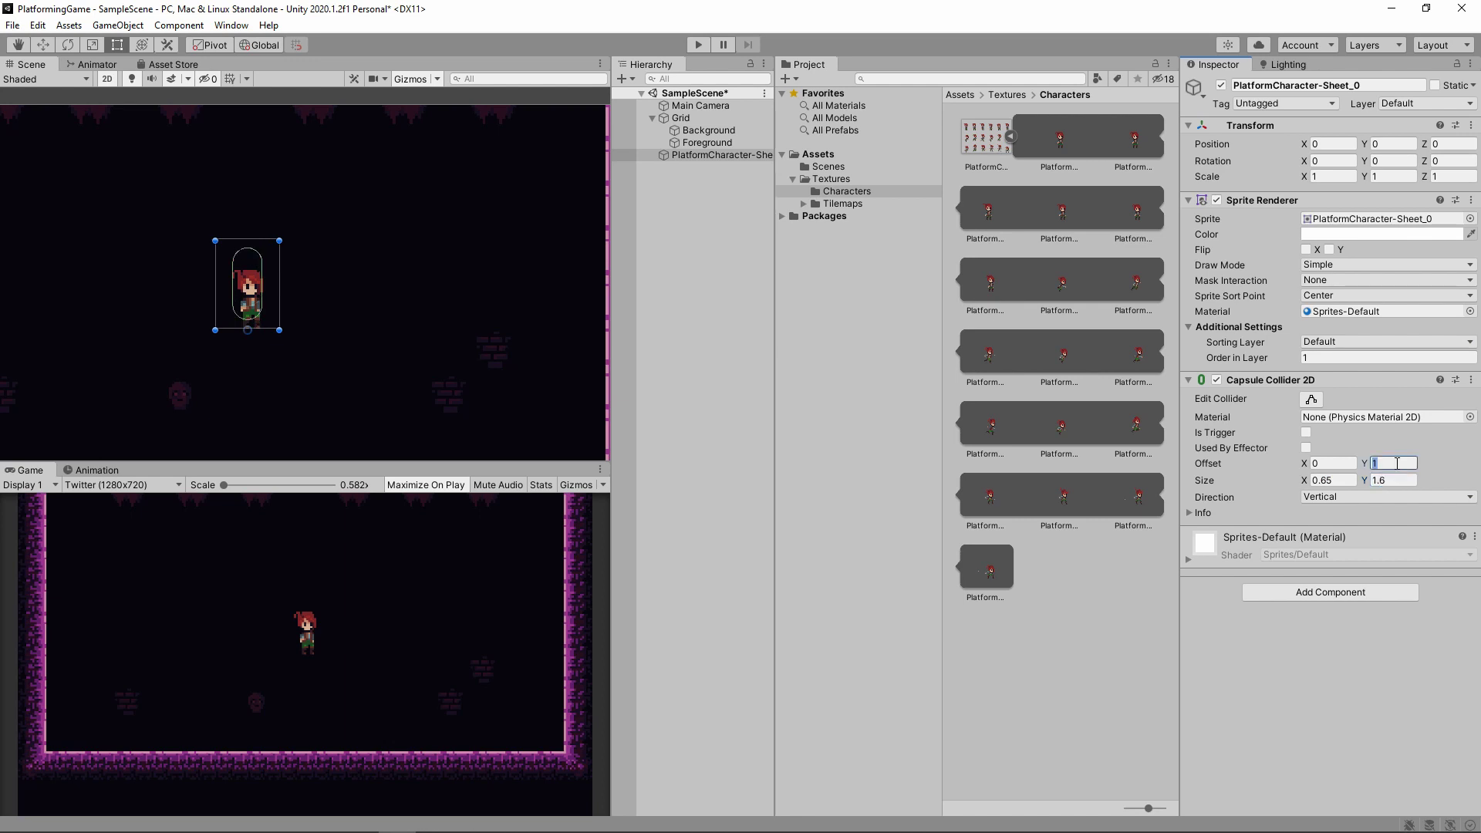
type(".8")
left_click(1279, 597)
type("rigi")
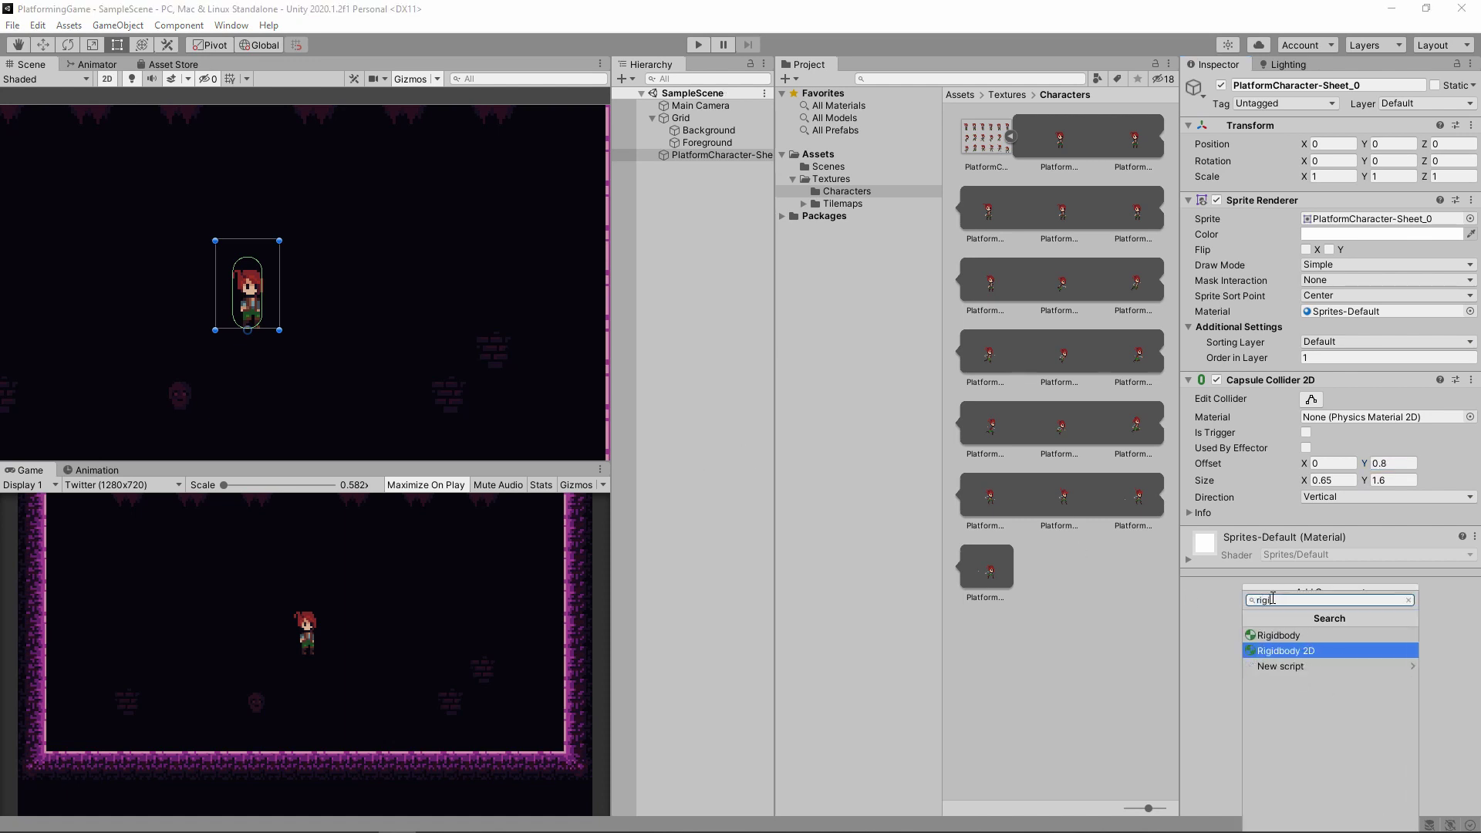
Add a Rigidbody 2D with Z rotation frozen, save the scene, and run Play mode.
left_click(1284, 651)
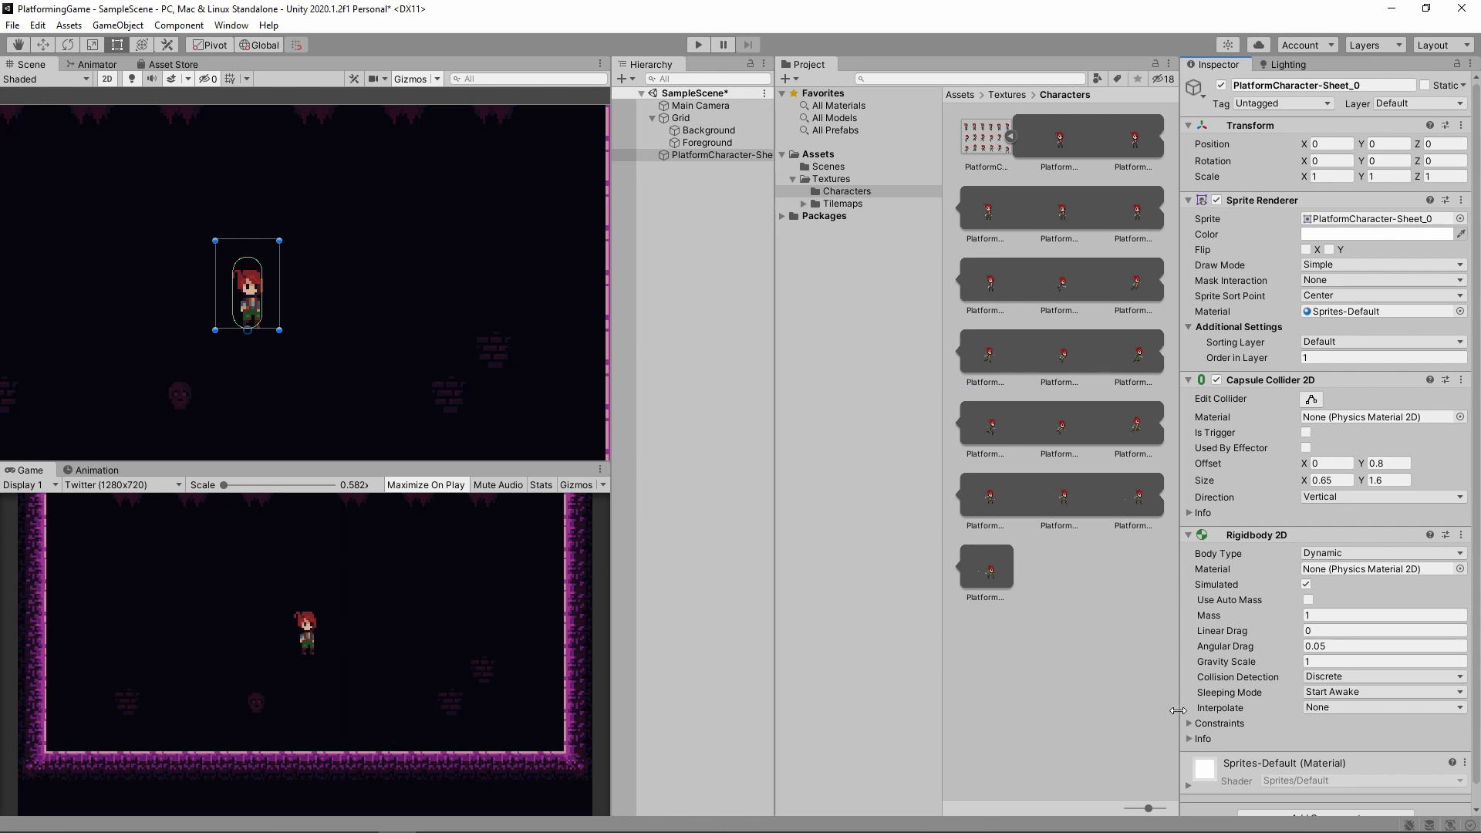
left_click(1191, 723)
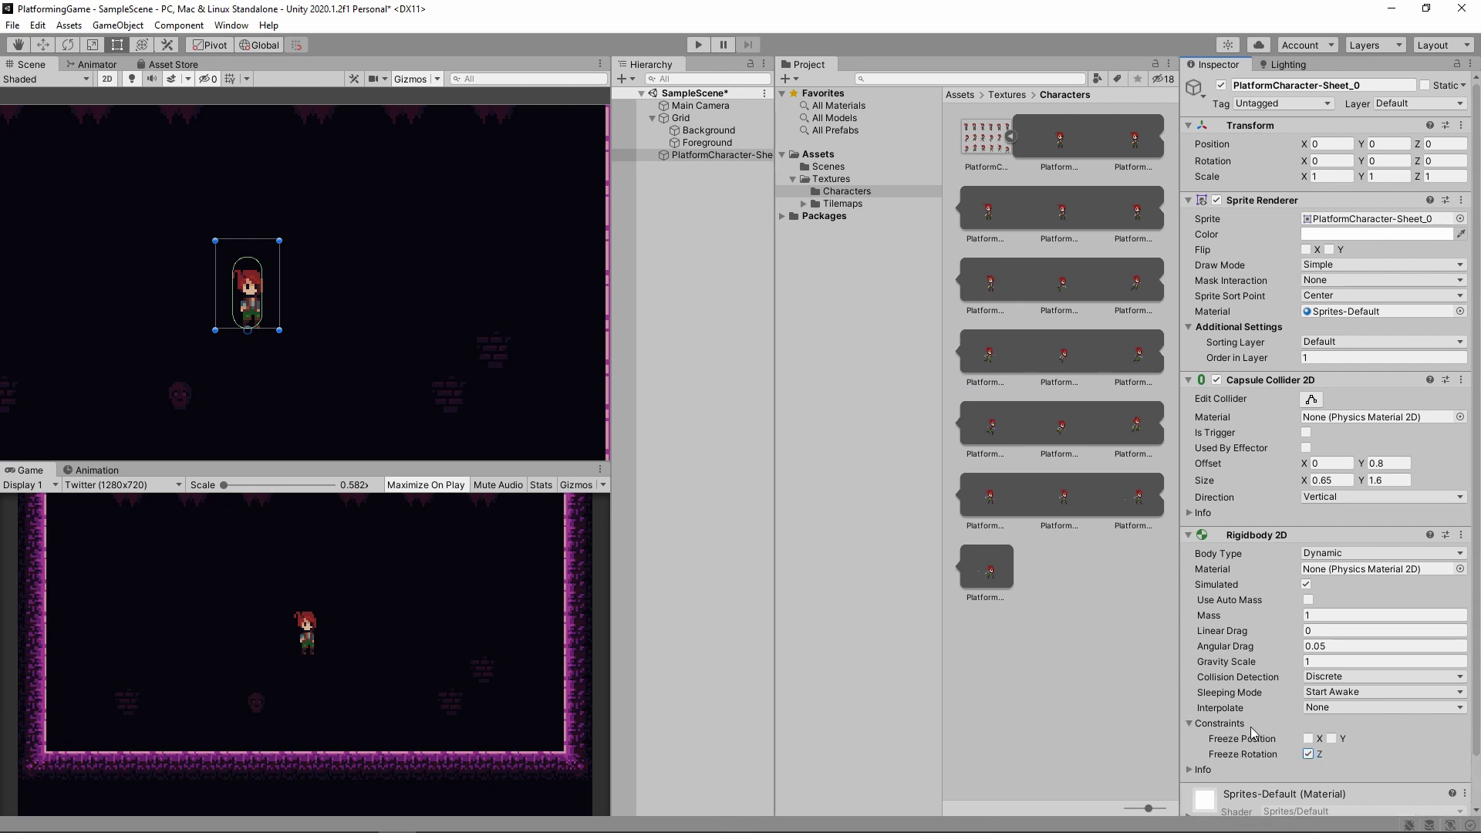
key("ctrl+s")
left_click(698, 45)
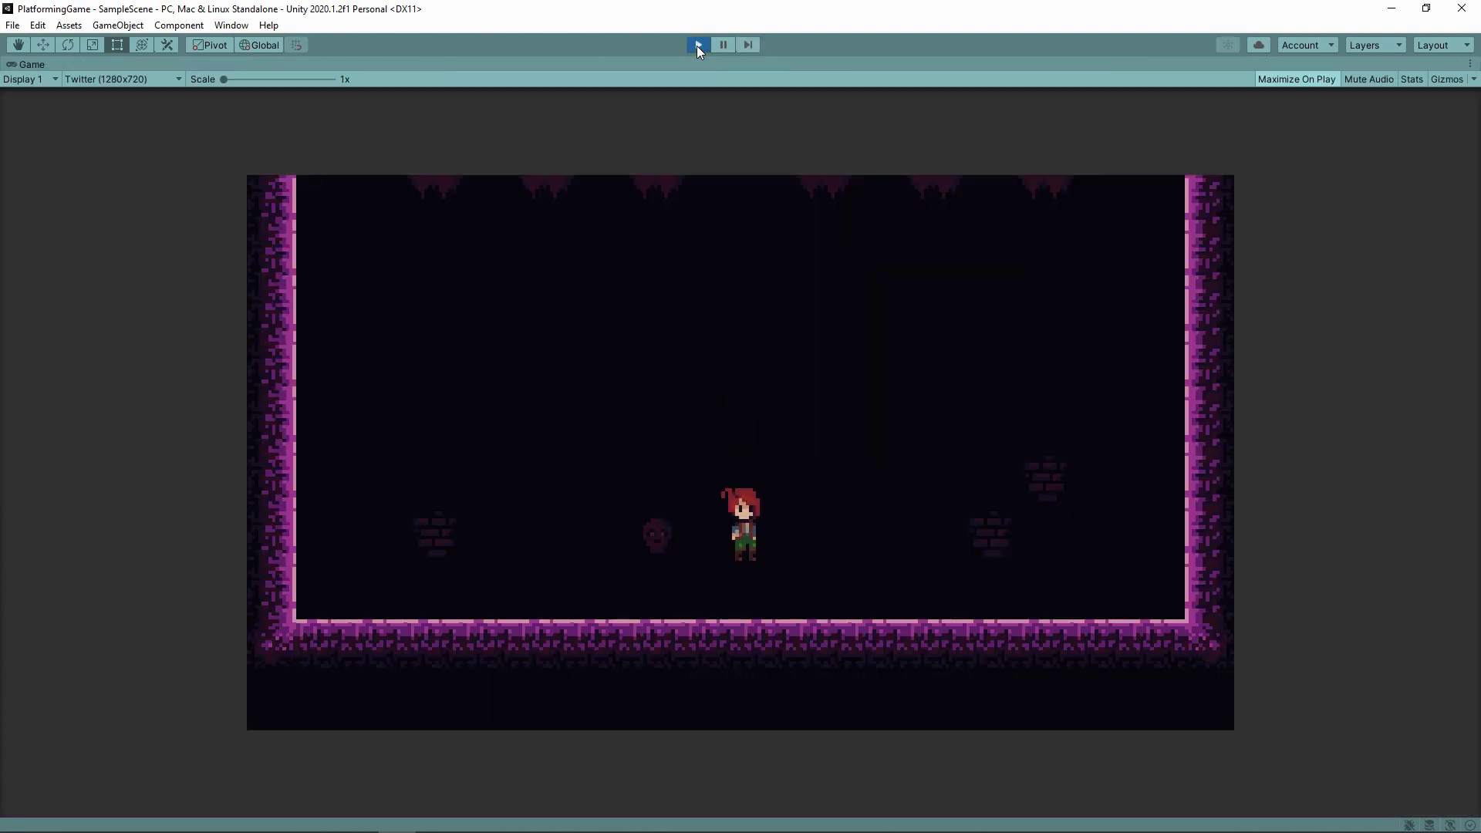
Exit Play mode and add a Tilemap Collider 2D to the Foreground tilemap.
left_click(697, 44)
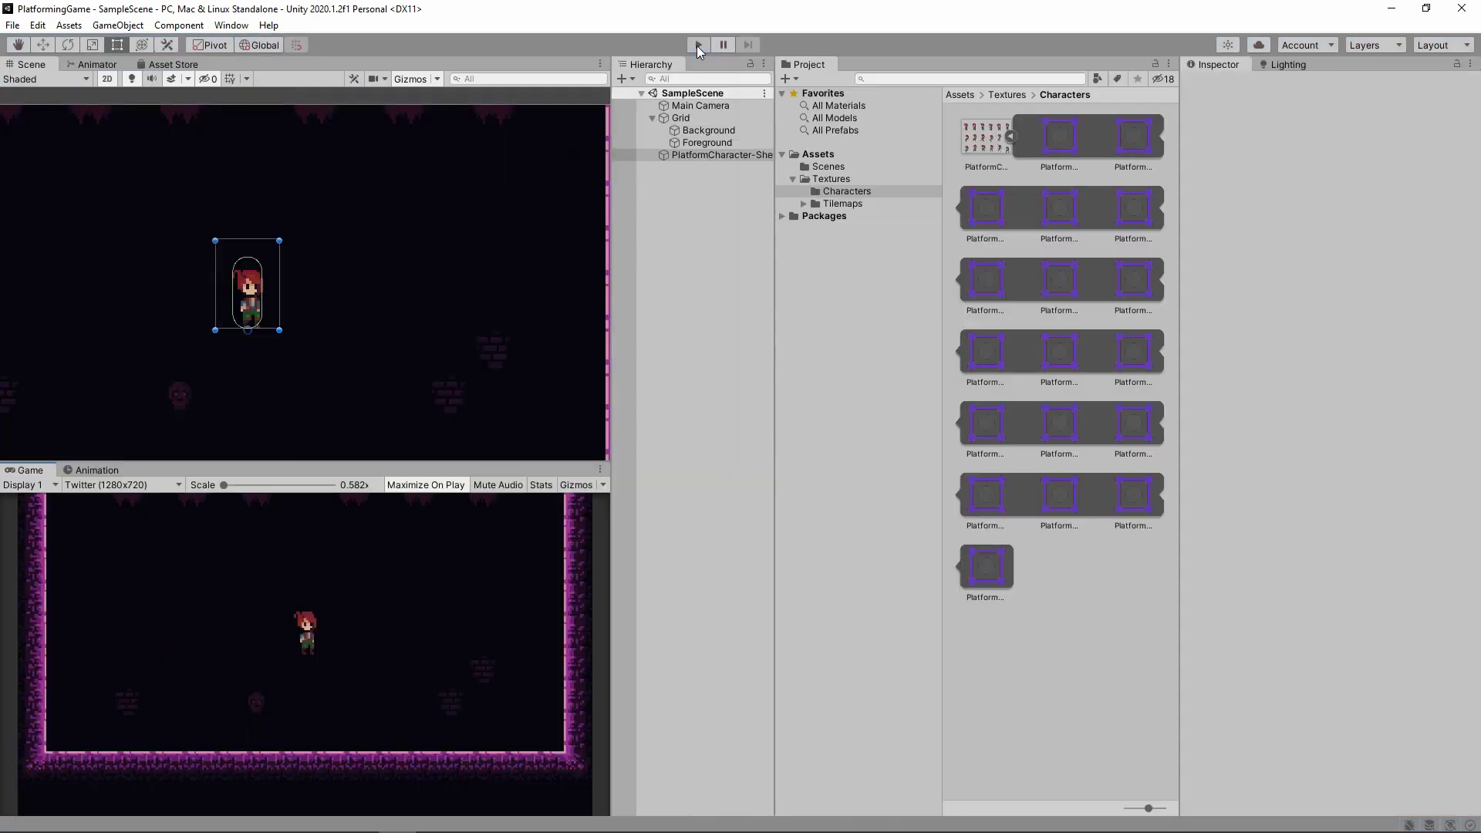
left_click(688, 141)
scroll(445, 299, "down", 3)
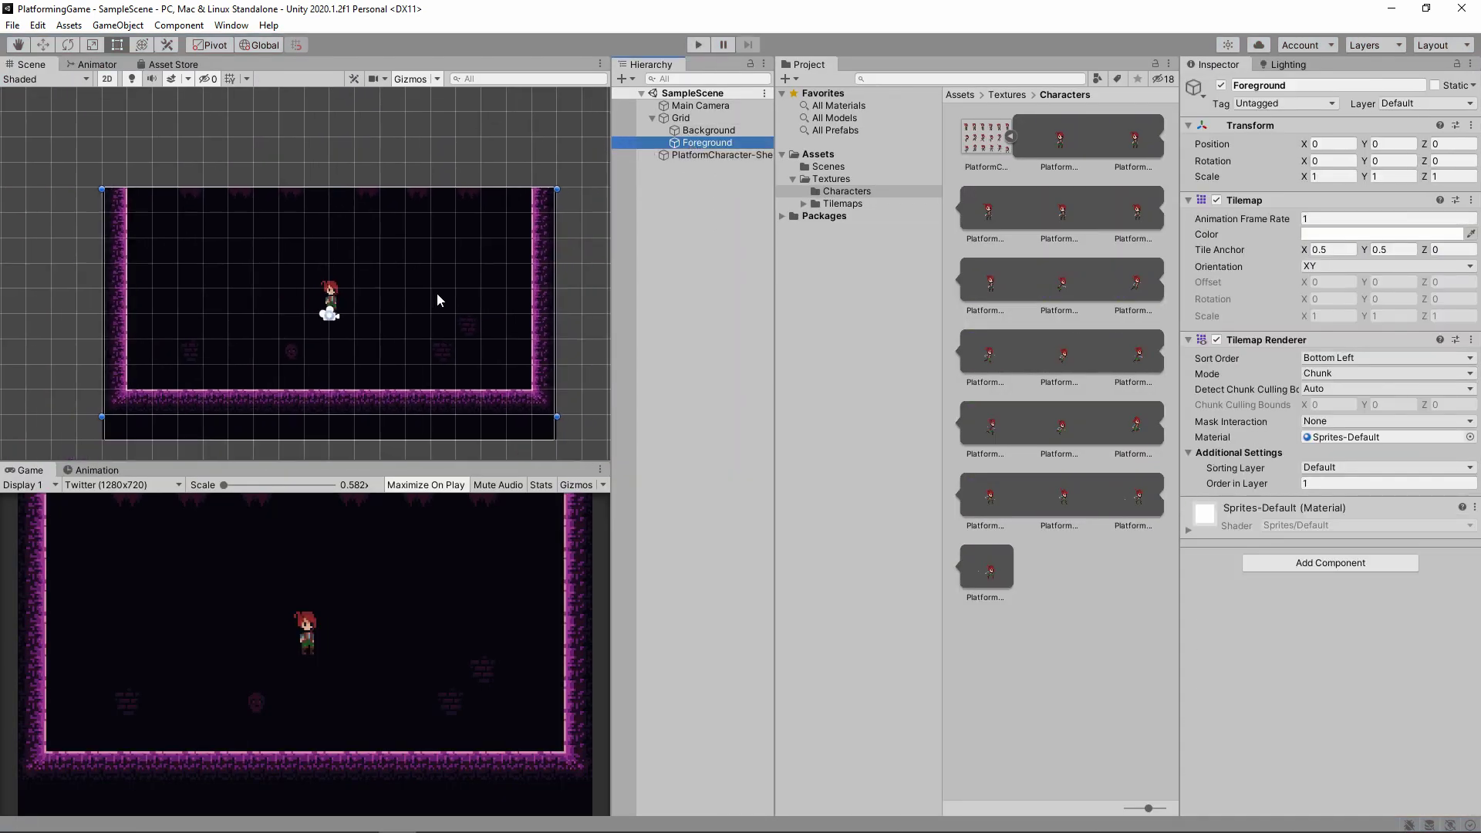
left_click(1329, 563)
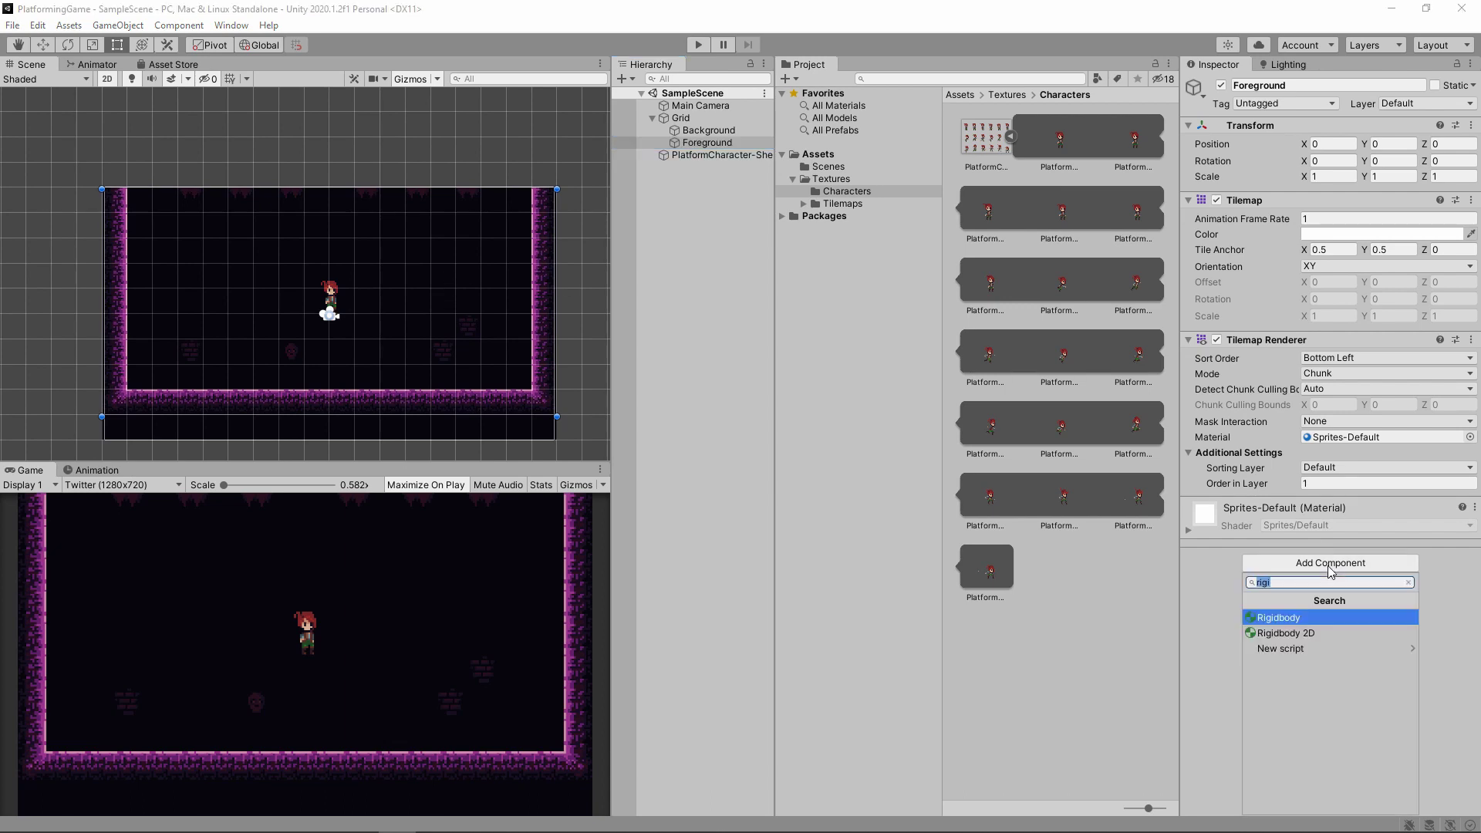
type("tile")
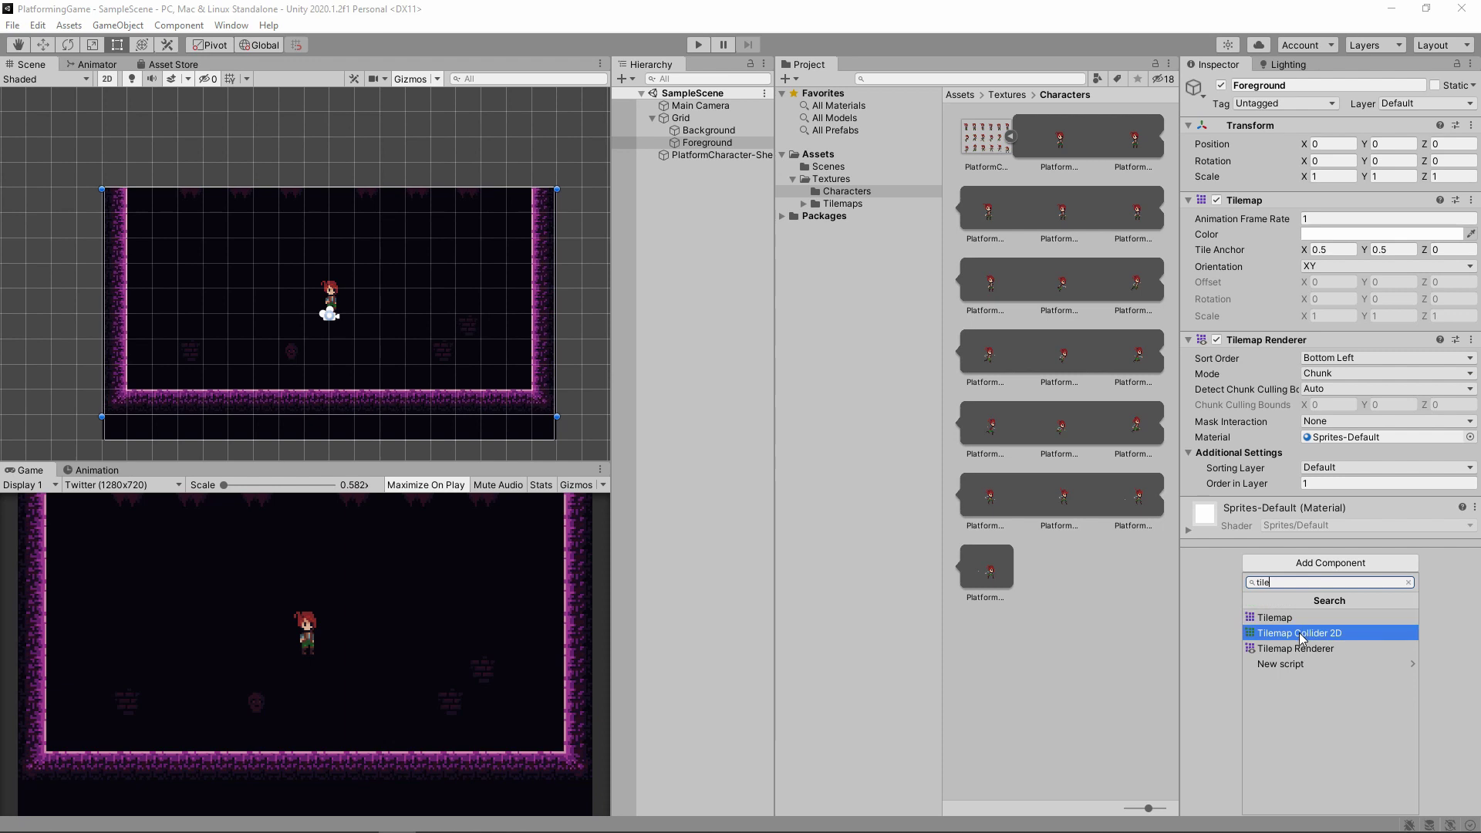
left_click(1299, 633)
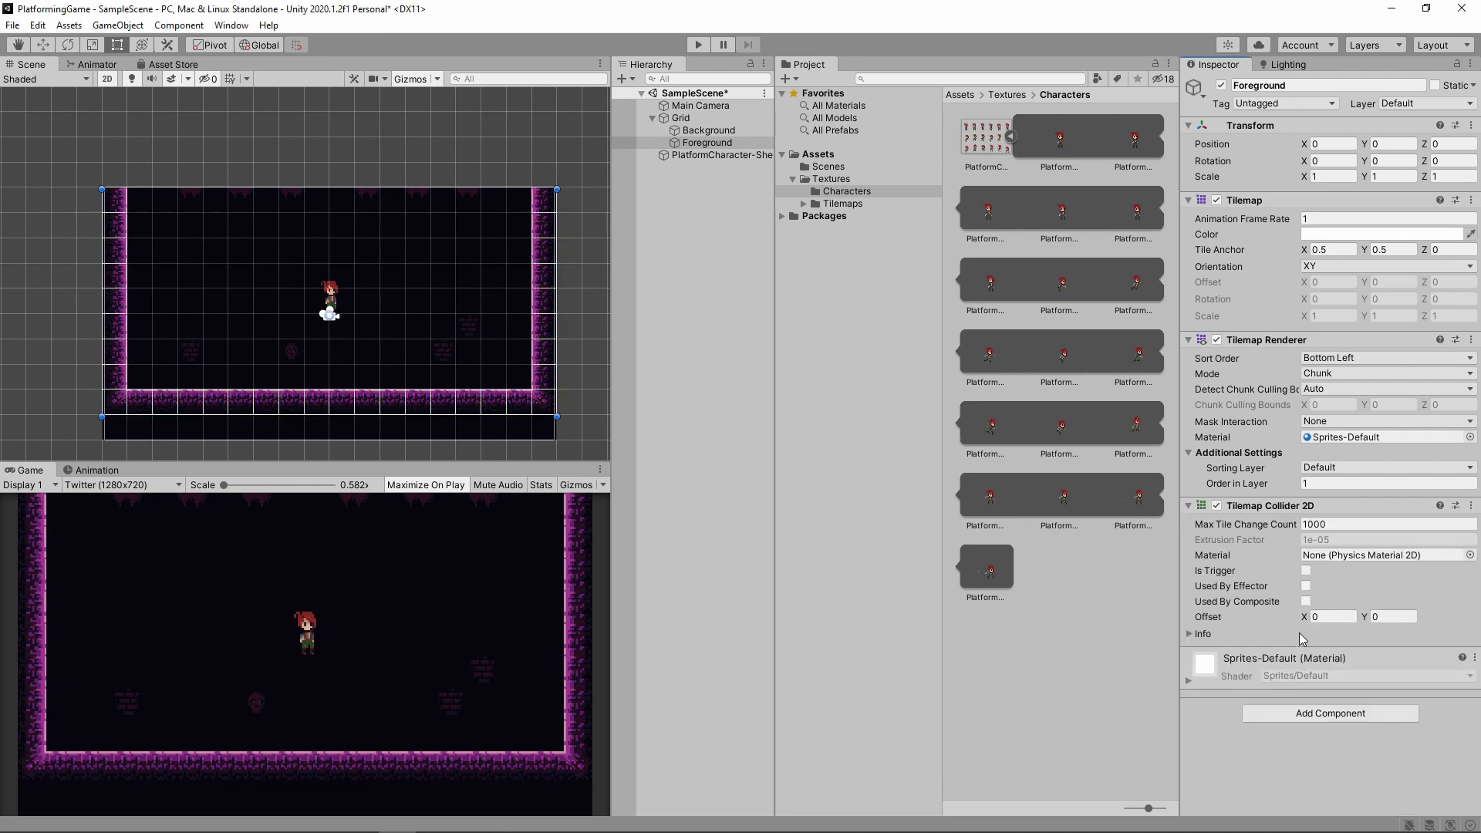
Compare the Background tilemap's components with Foreground's, leaving Foreground selected.
left_click(696, 144)
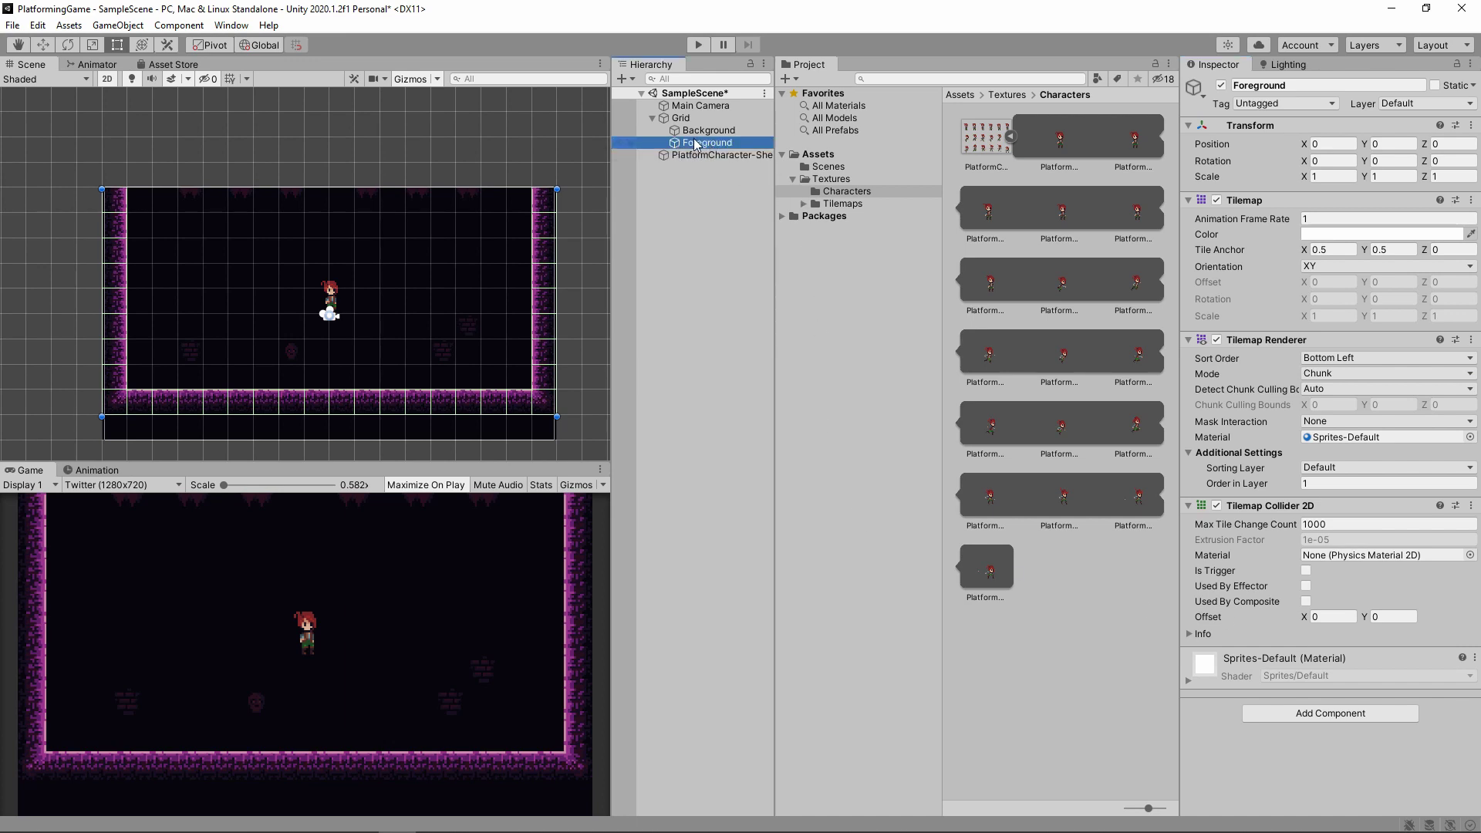
left_click(707, 132)
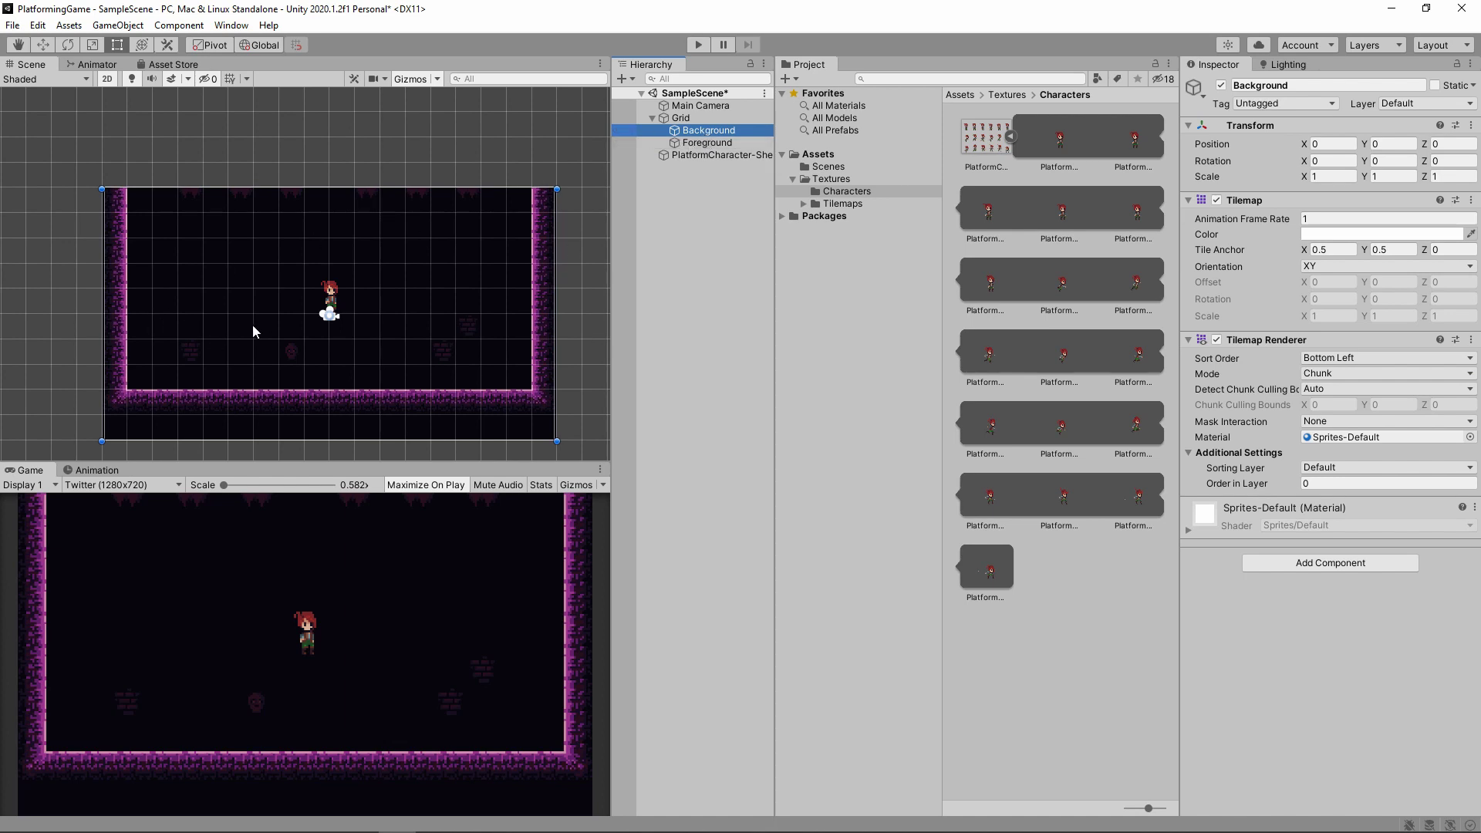
left_click(695, 144)
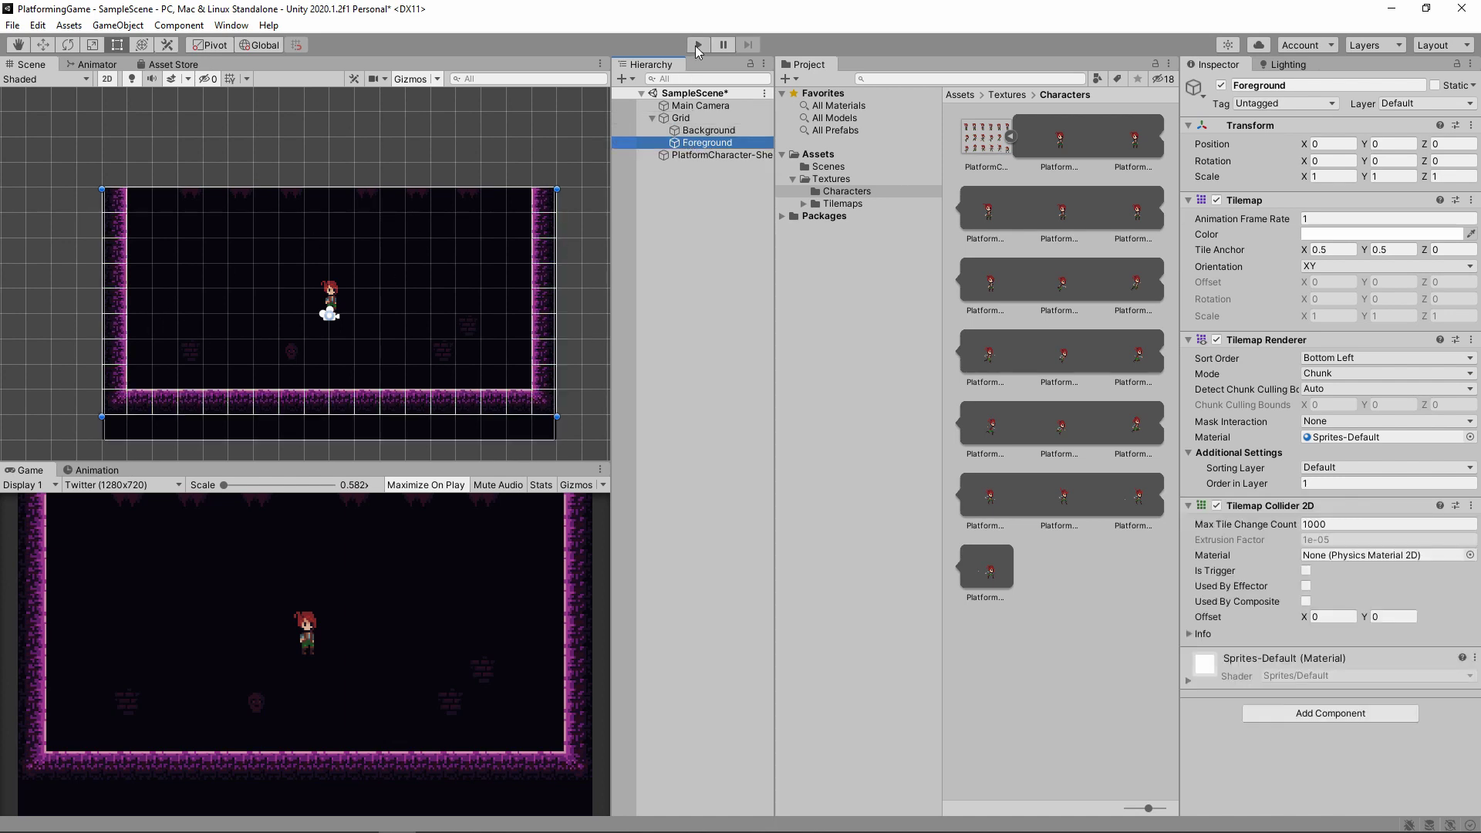
Enter Play mode to watch the character land on the solid Foreground floor.
left_click(697, 44)
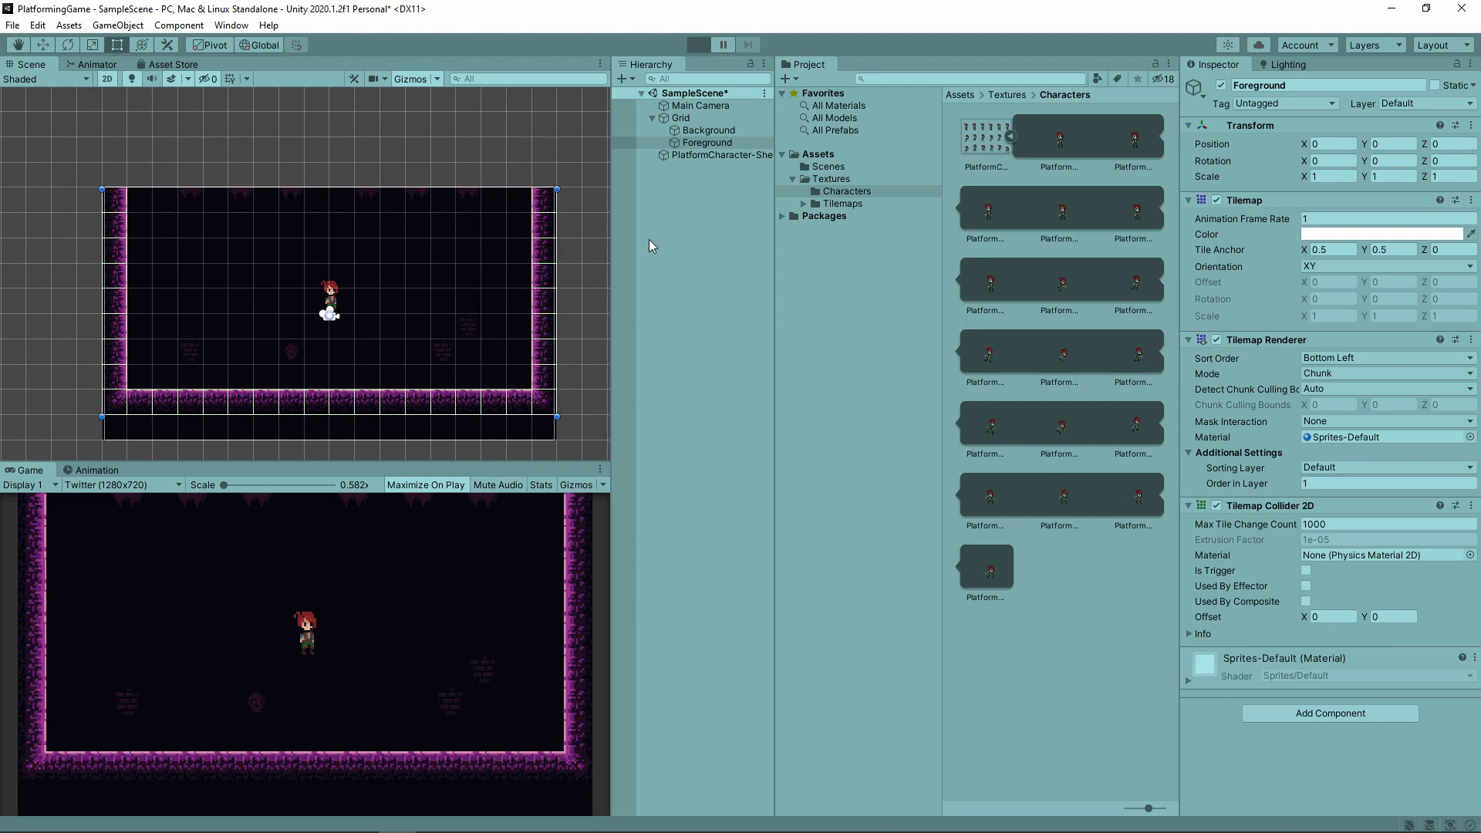